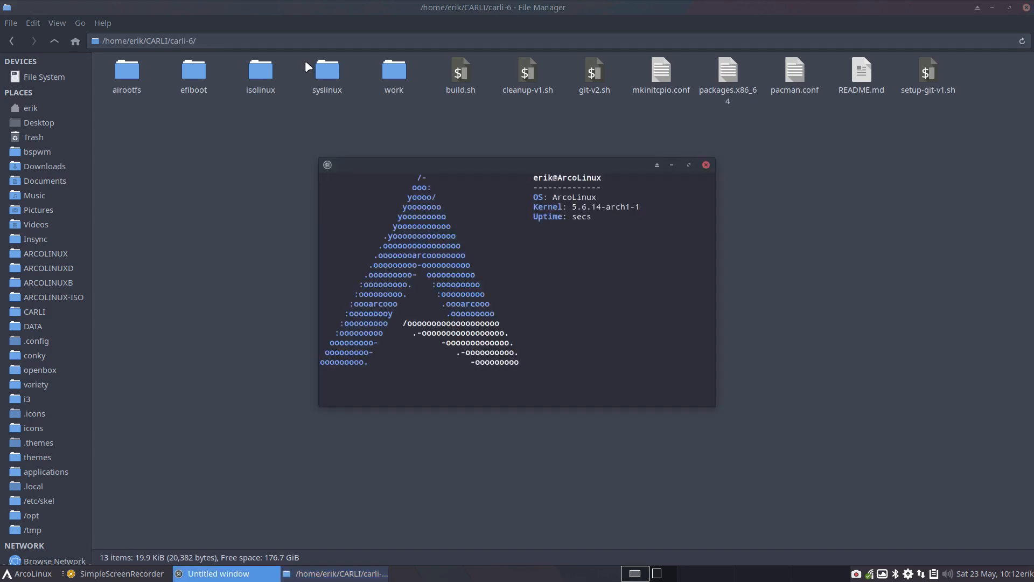
Step: Tile the file manager beside the terminal and run sudo ./build.sh in carli-6, entering the account password
drag(273, 1, 51, 3)
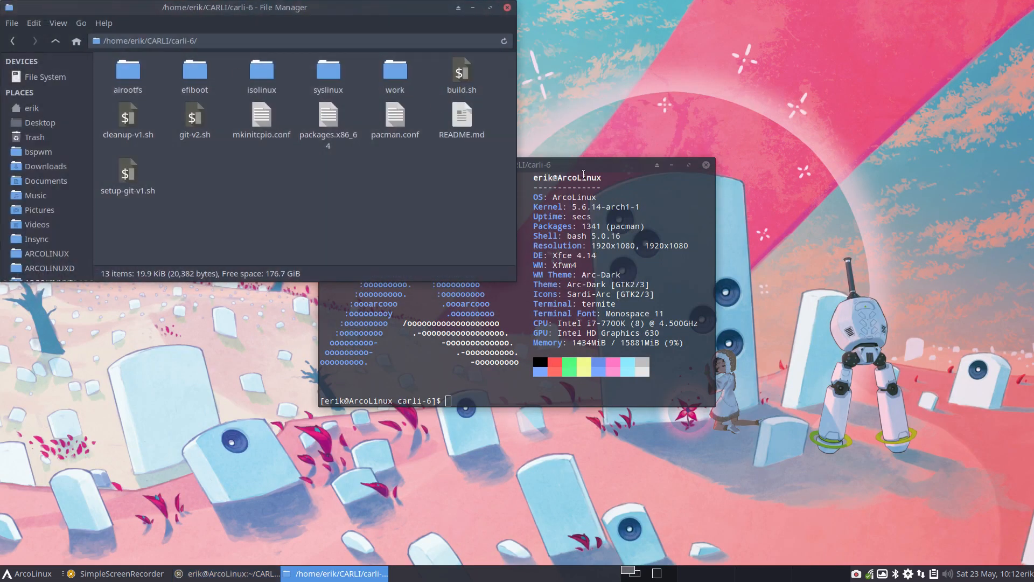
drag(603, 166, 1029, 237)
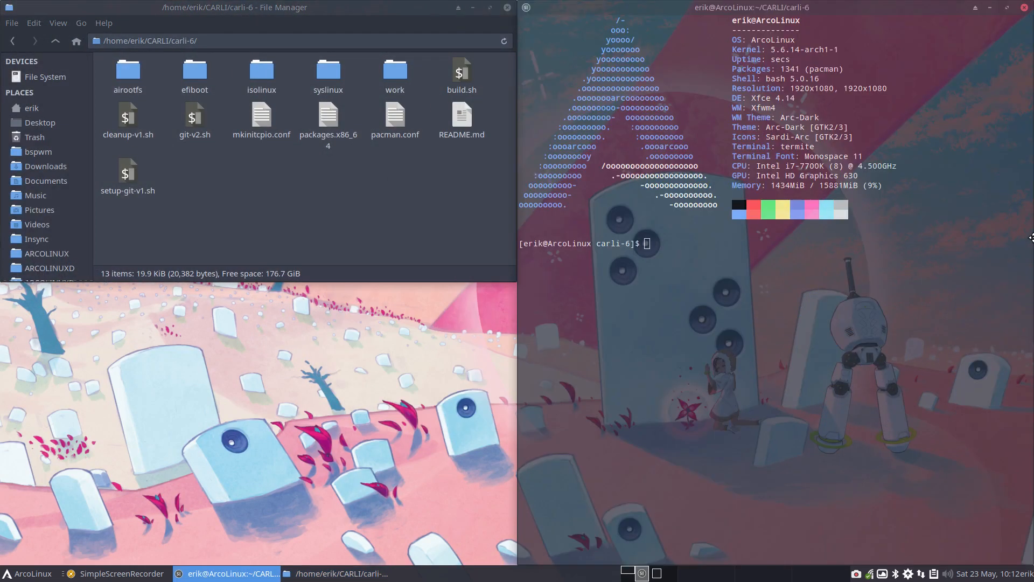
text(sudo ./build.sh)
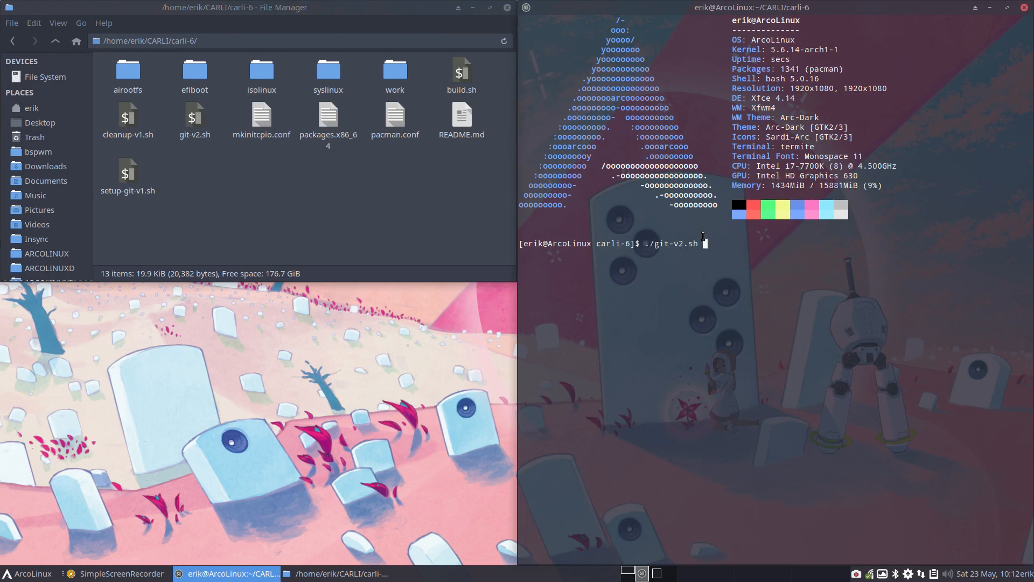
key(Return)
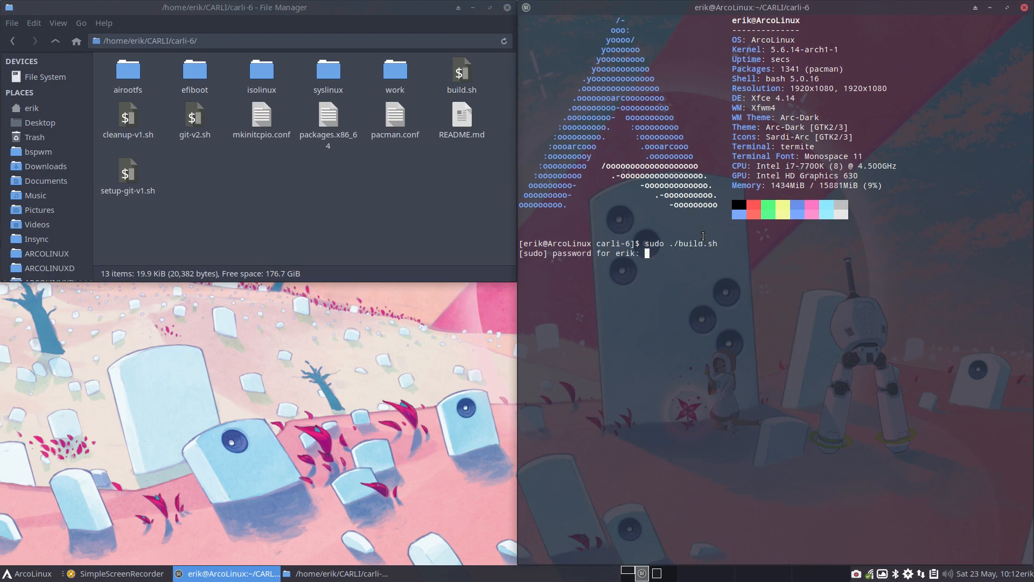
key(Return)
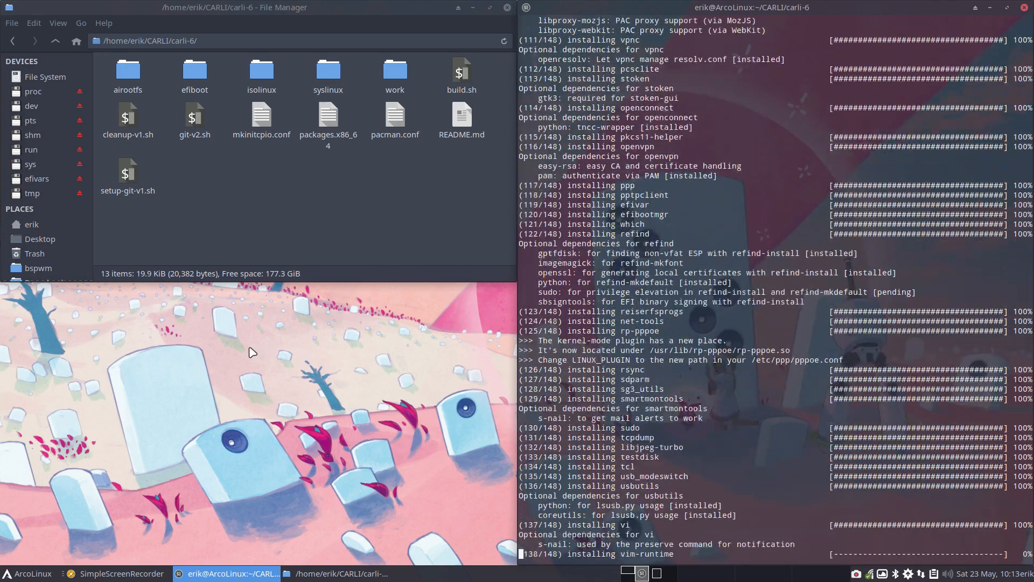
click(150, 342)
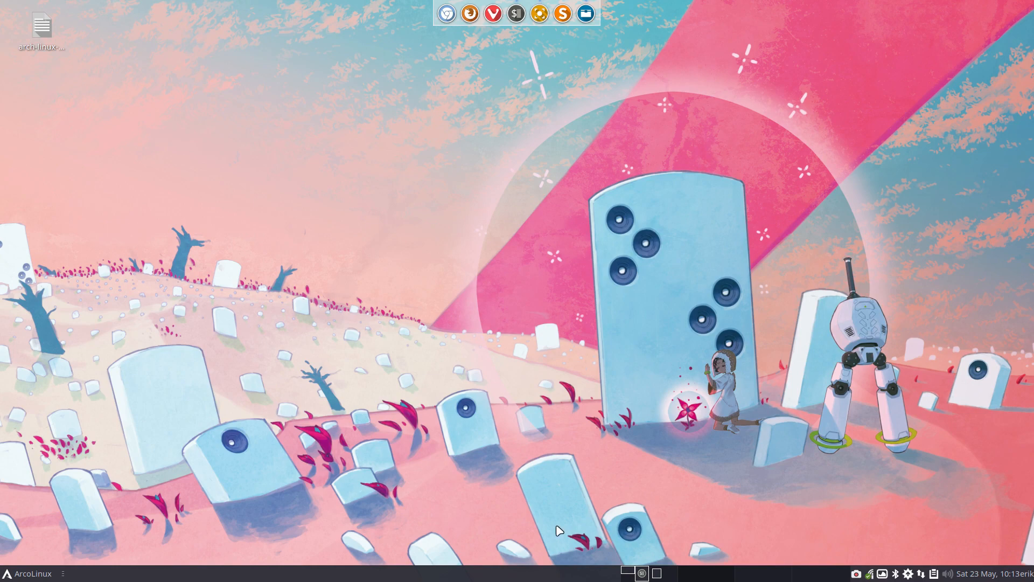
click(646, 573)
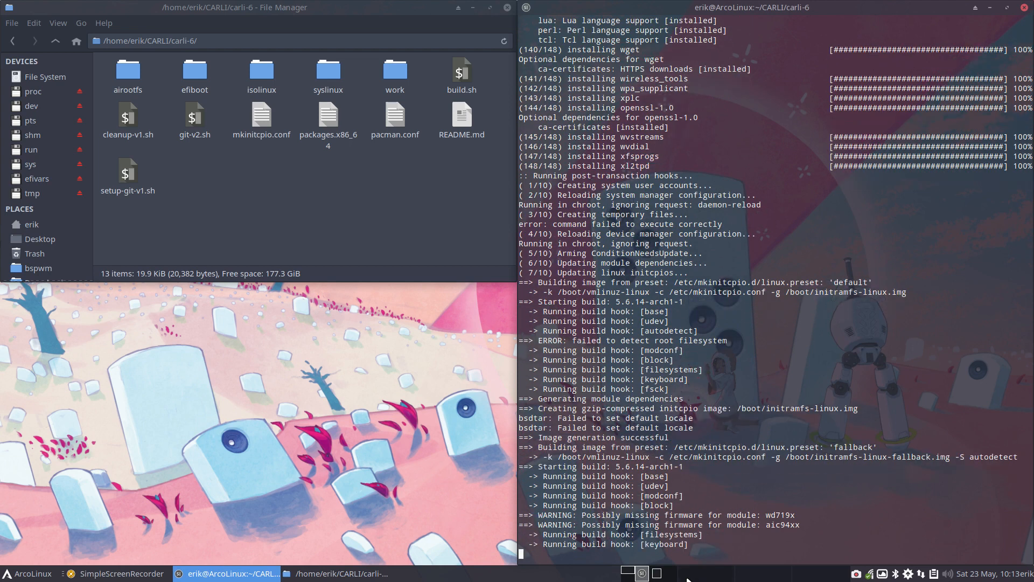
click(306, 437)
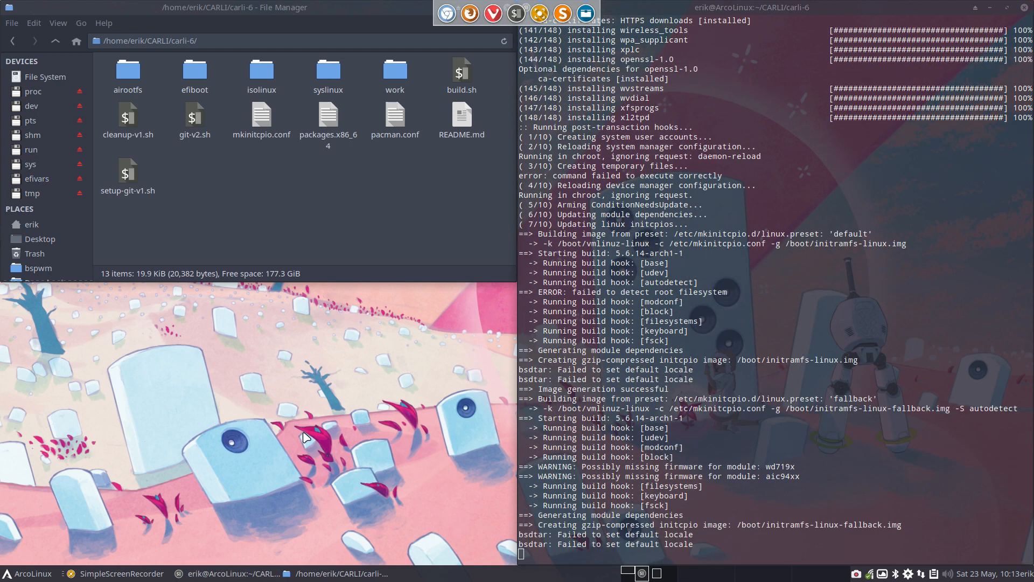
Step: Minimize the terminal and file manager windows, and open Meld in a maximized window
click(990, 8)
click(473, 7)
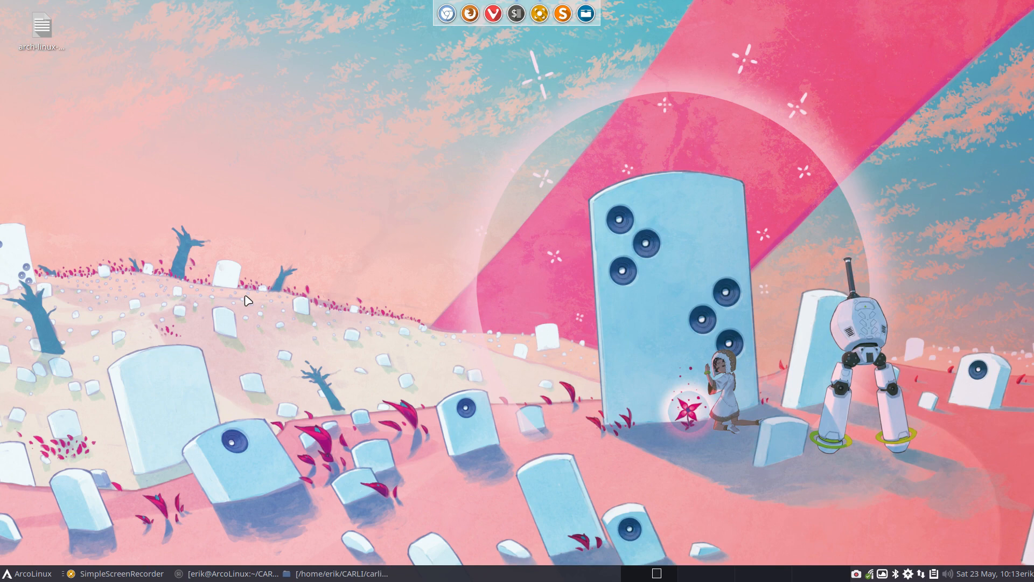
key(super+F5)
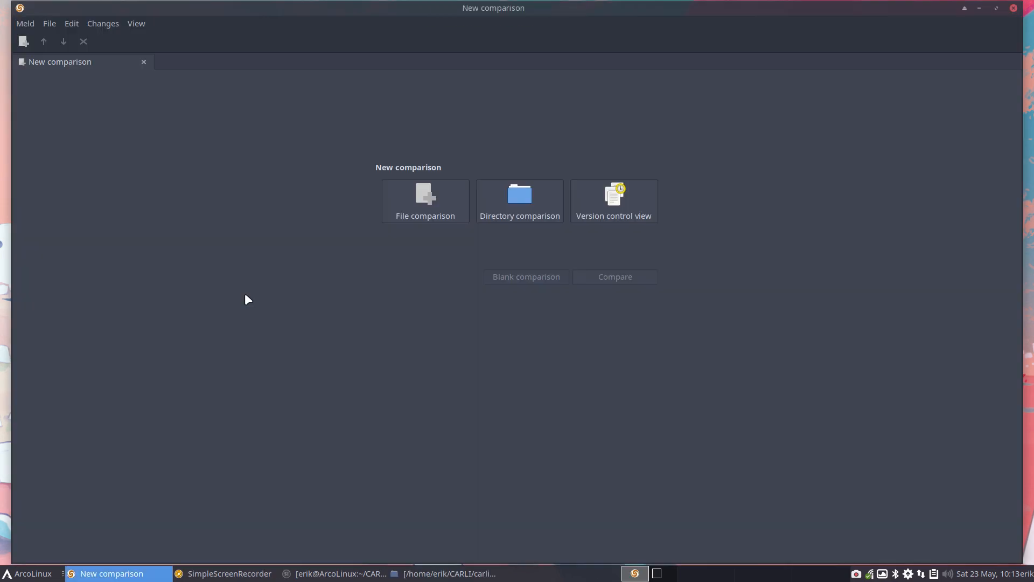
double_click(312, 6)
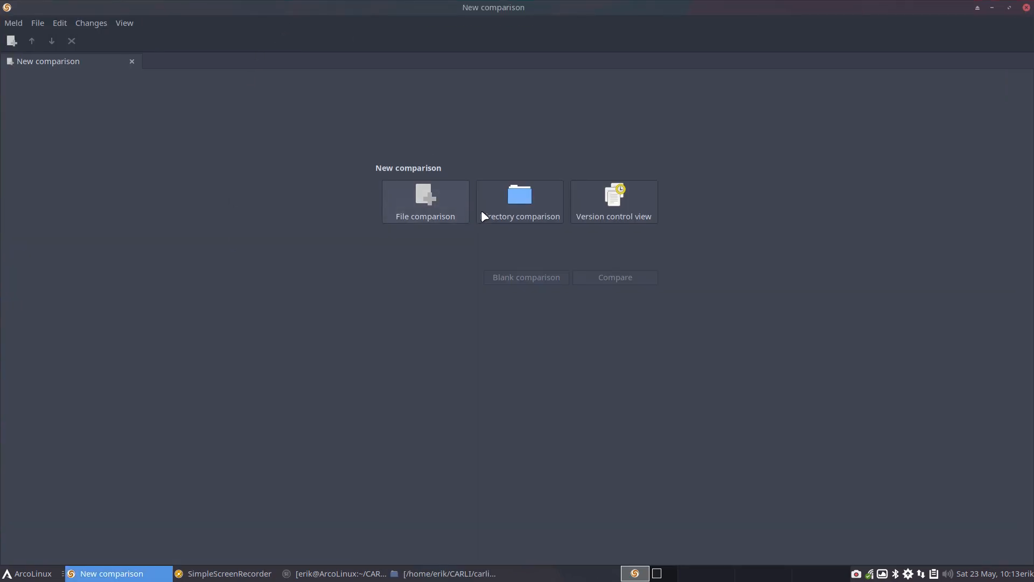
Step: Start a directory comparison with /usr/share/archiso/configs/releng as the first folder
click(509, 209)
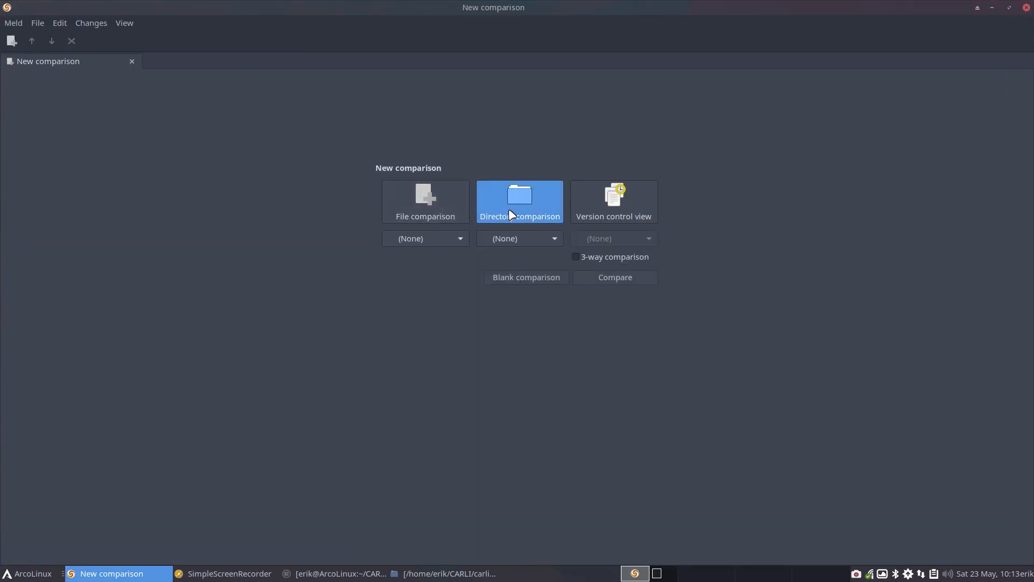
click(461, 237)
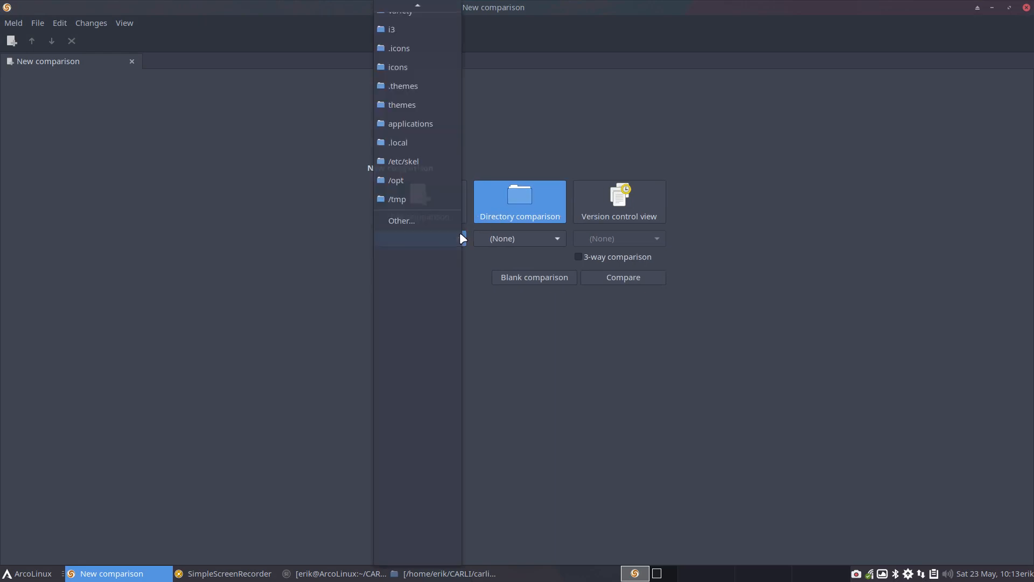
click(423, 225)
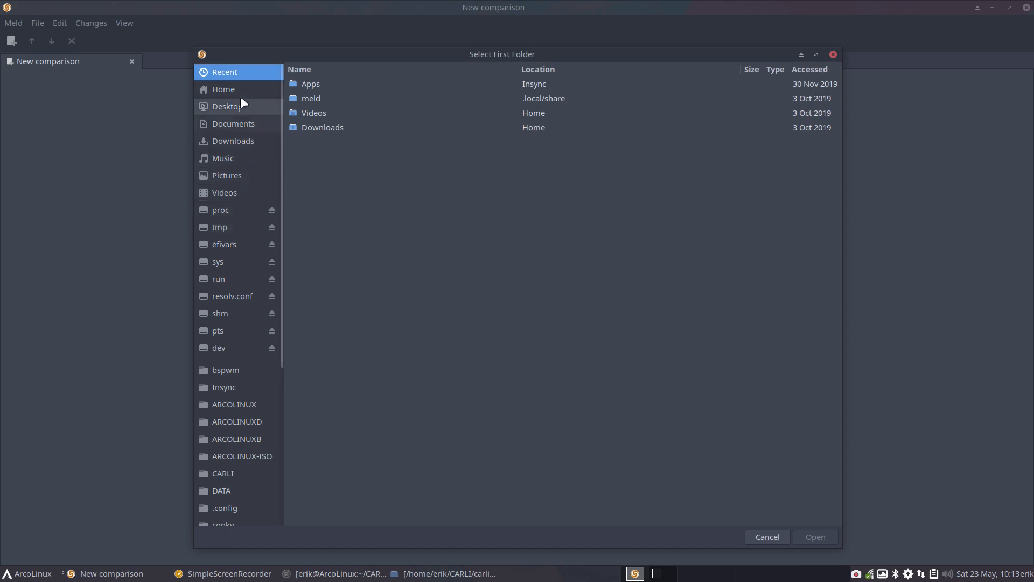
scroll(255, 347, down, 5)
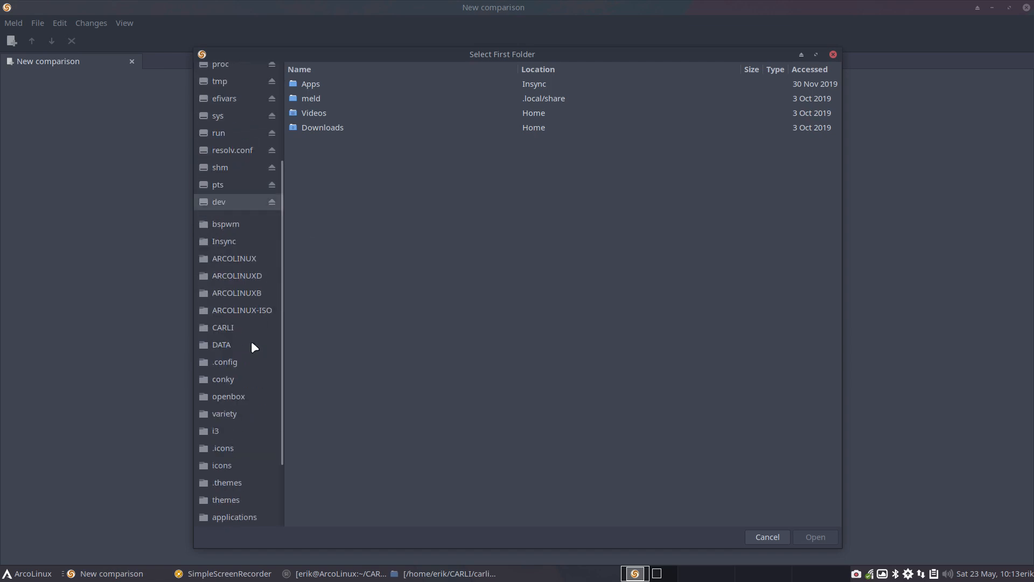
click(249, 516)
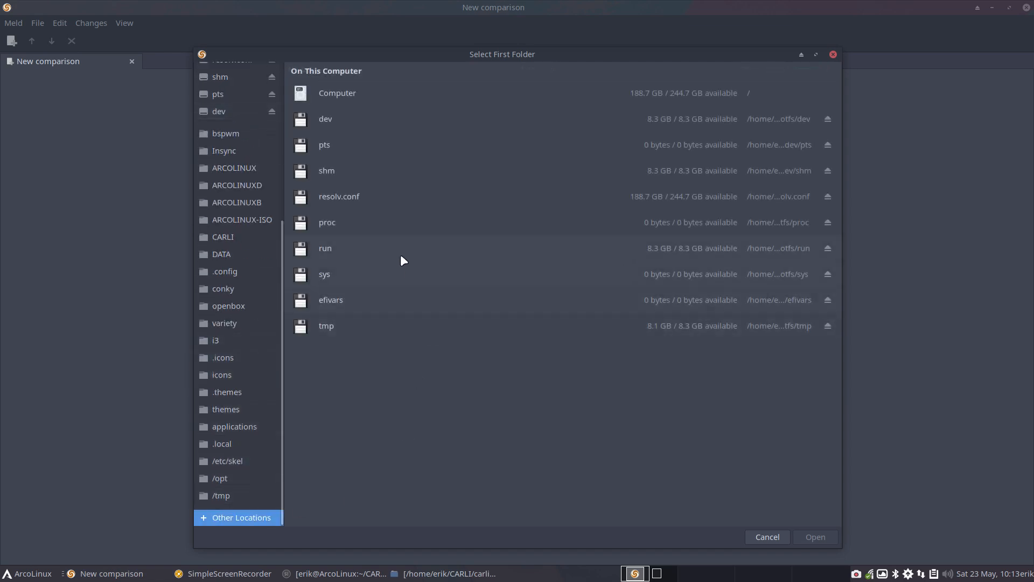
click(330, 95)
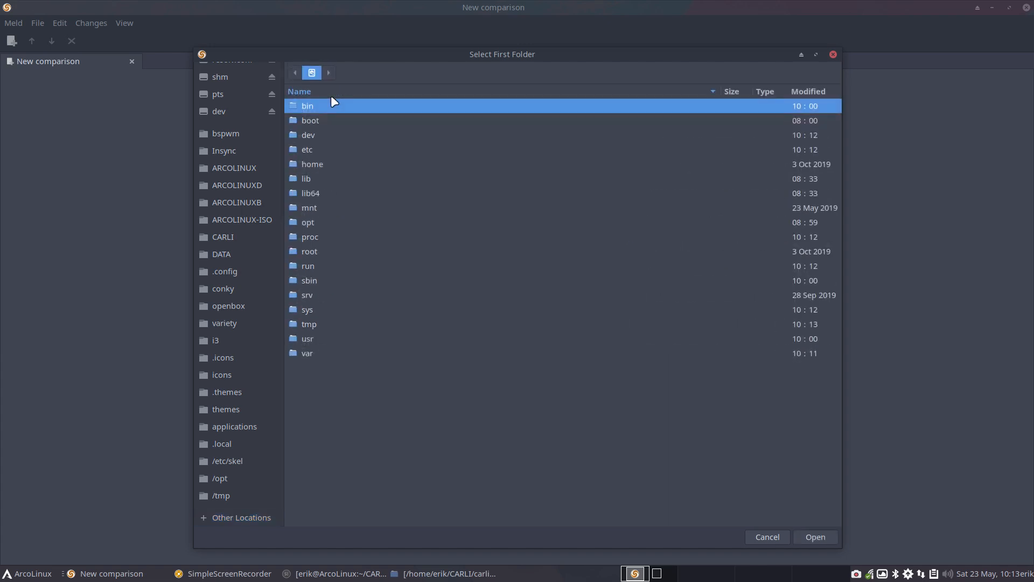
double_click(322, 336)
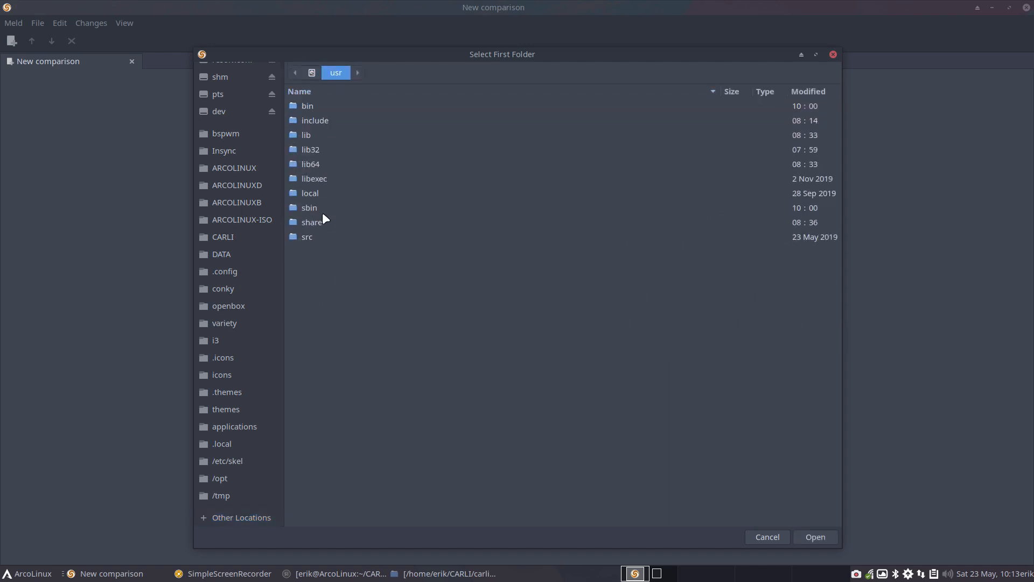
double_click(323, 217)
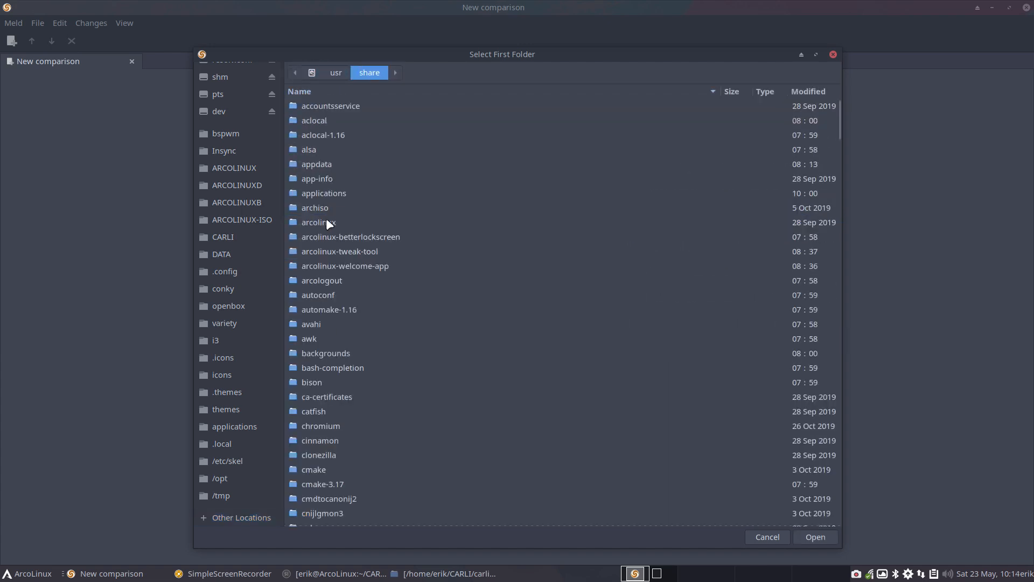
double_click(324, 208)
double_click(335, 108)
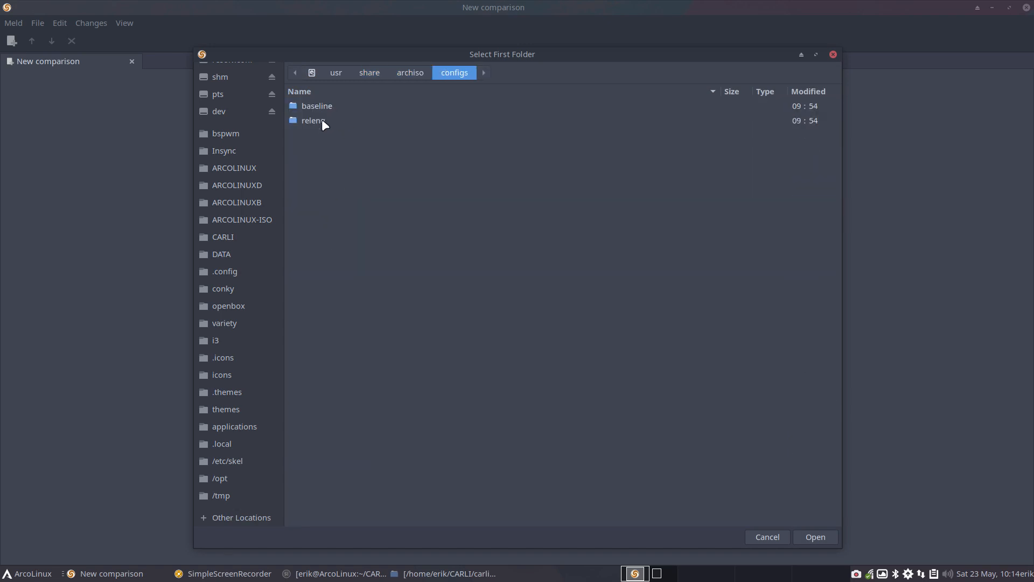
double_click(323, 120)
click(814, 538)
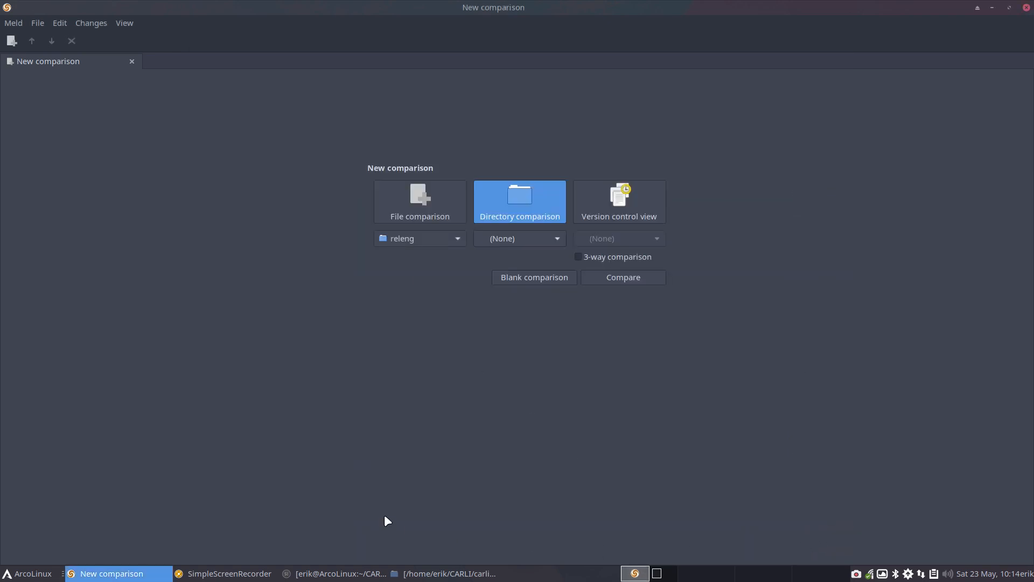
Step: Choose the carli-6 folder inside CARLI as the second folder and run the comparison
click(516, 238)
click(511, 227)
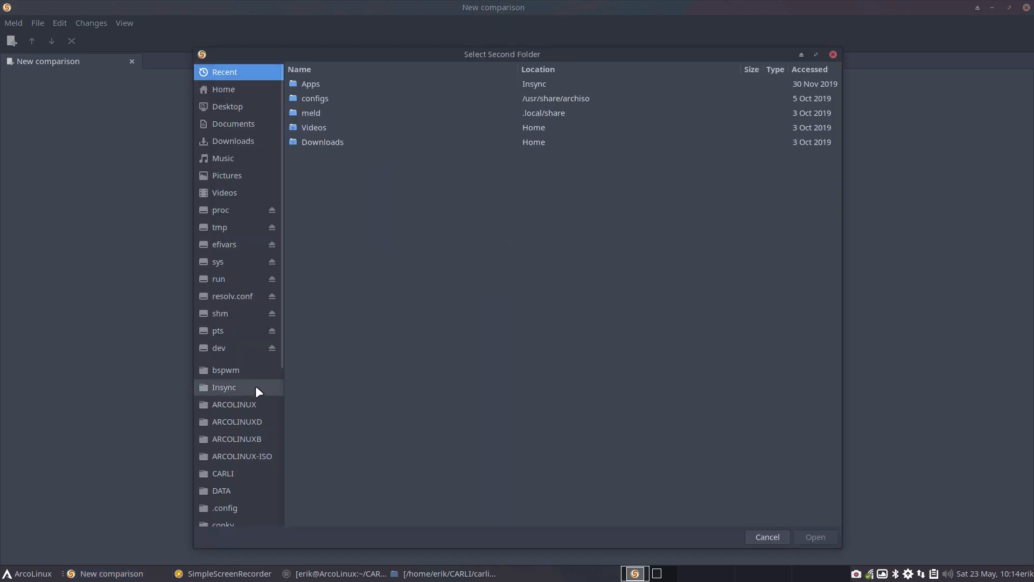
click(237, 474)
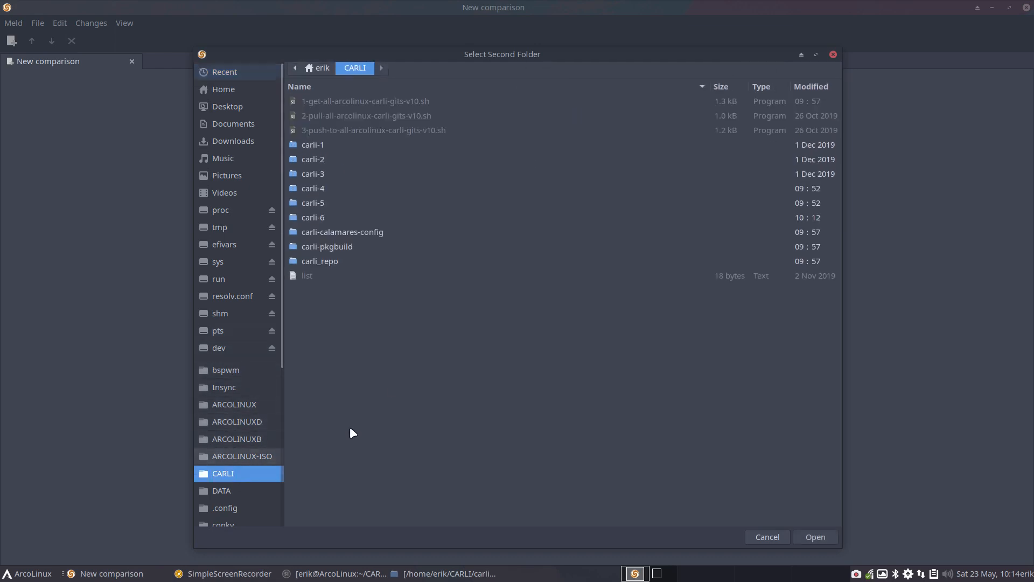
double_click(323, 221)
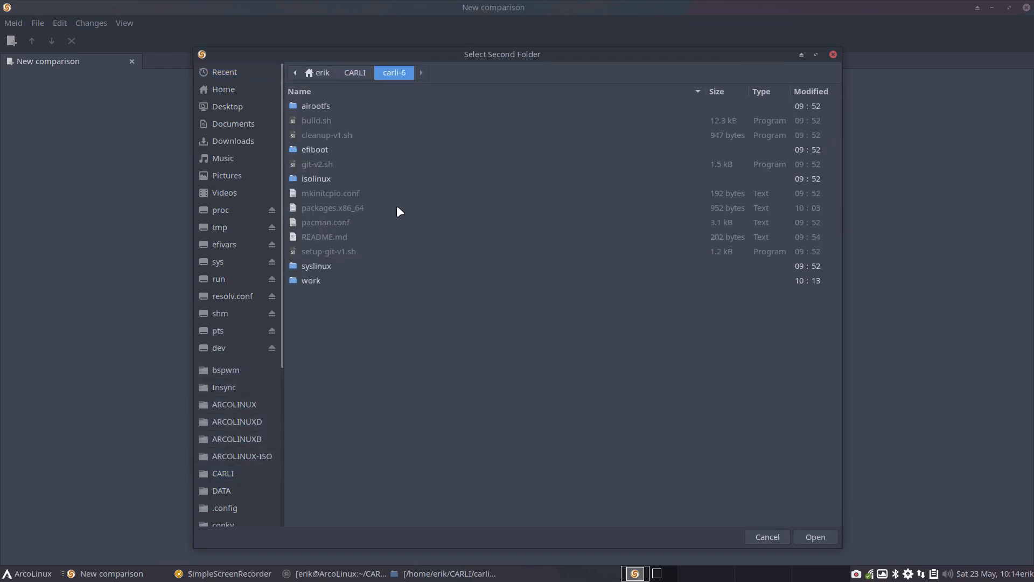
click(813, 535)
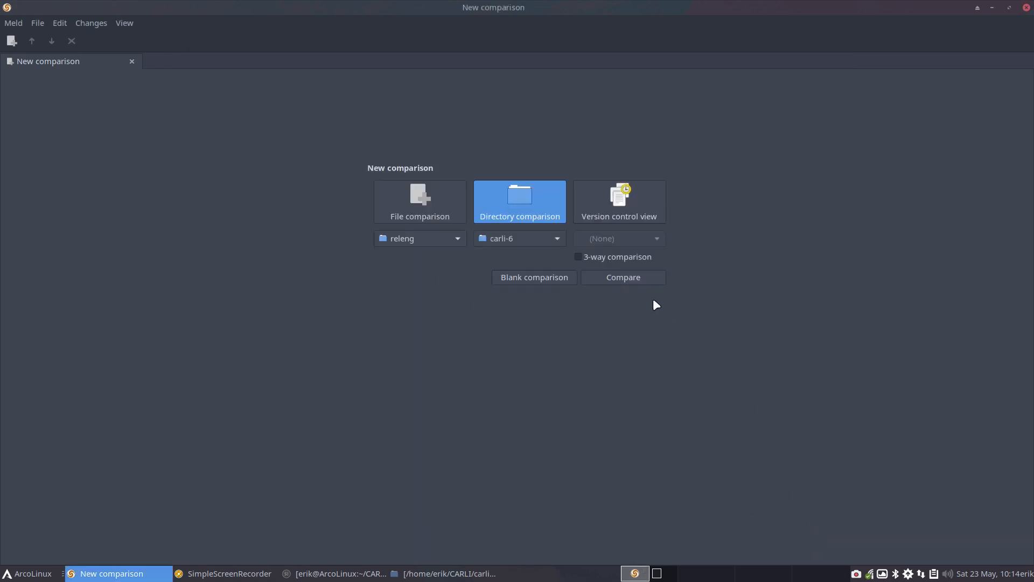
click(638, 281)
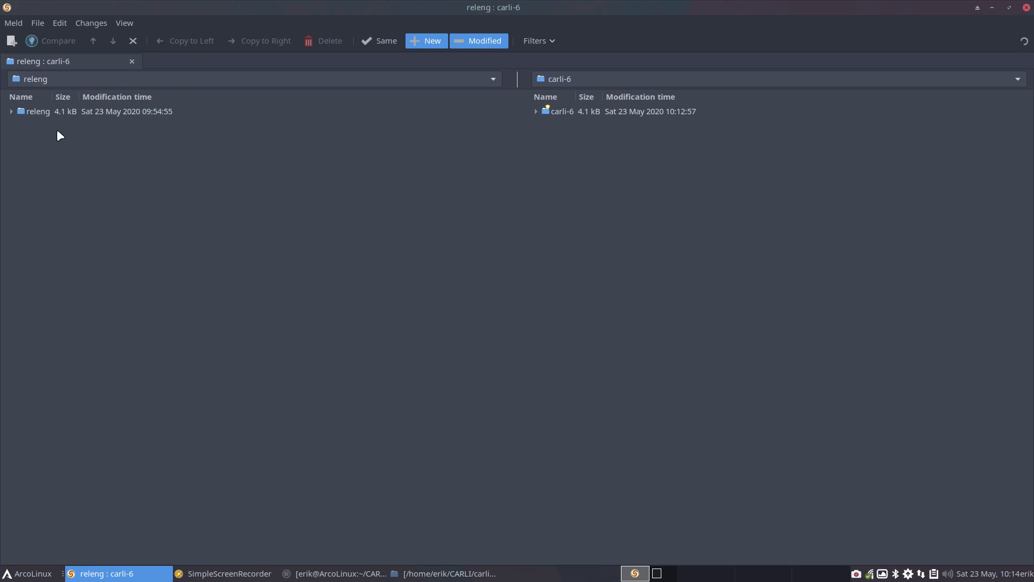
Step: Expand the releng and carli-6 trees and examine which files and folders are new or modified, from work to pacman.conf
click(8, 111)
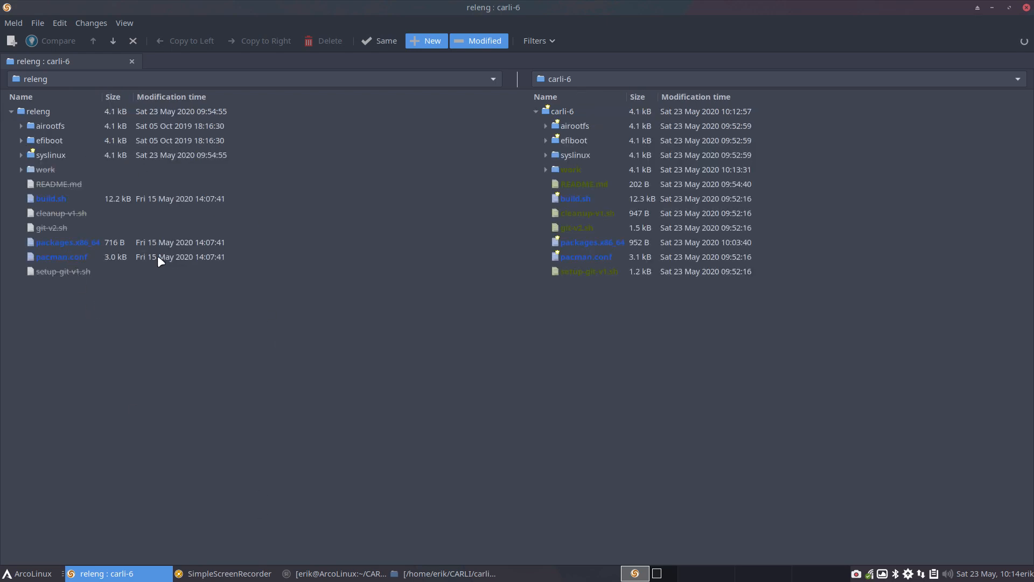
click(49, 170)
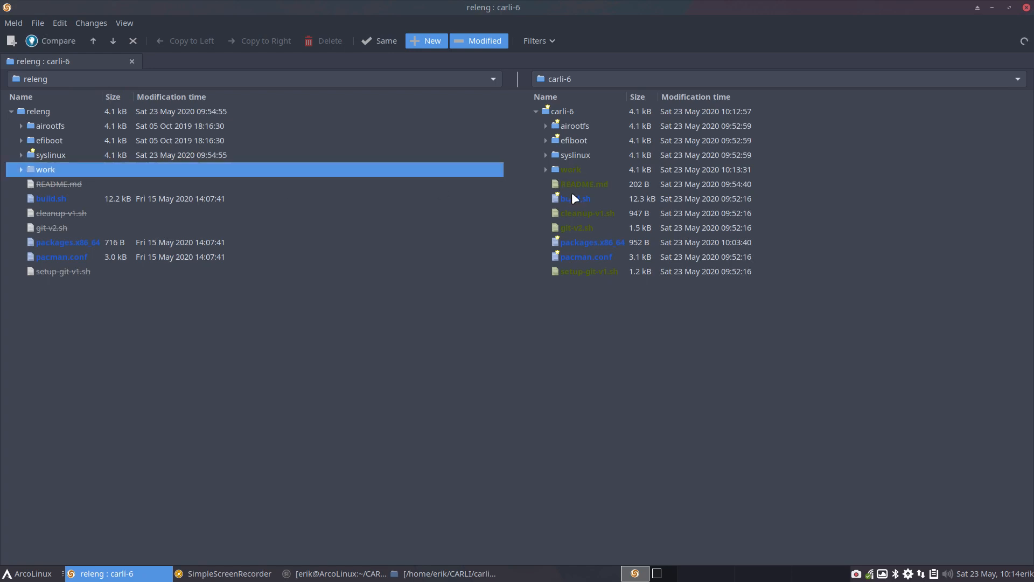
click(571, 170)
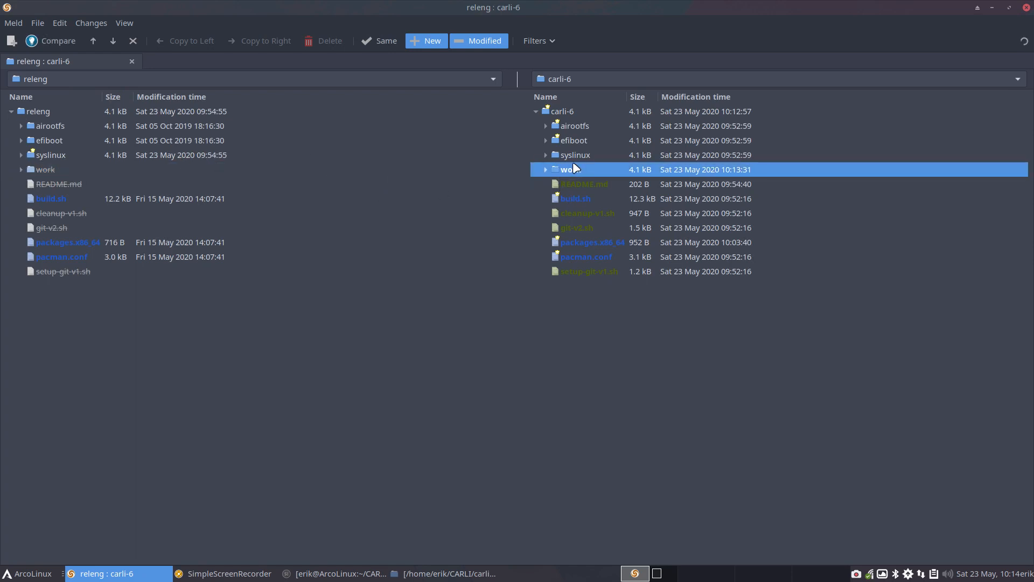
click(579, 185)
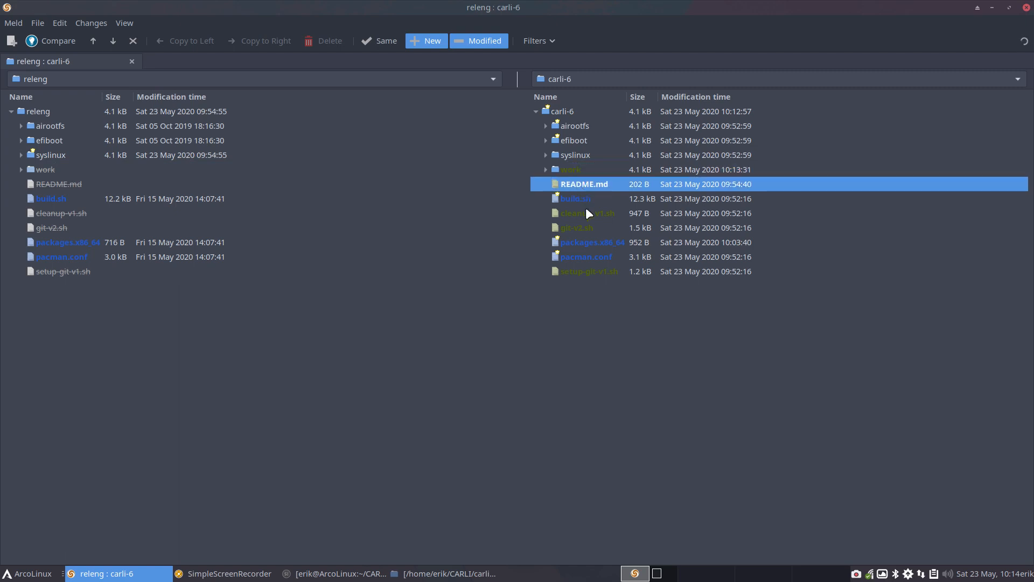
click(588, 201)
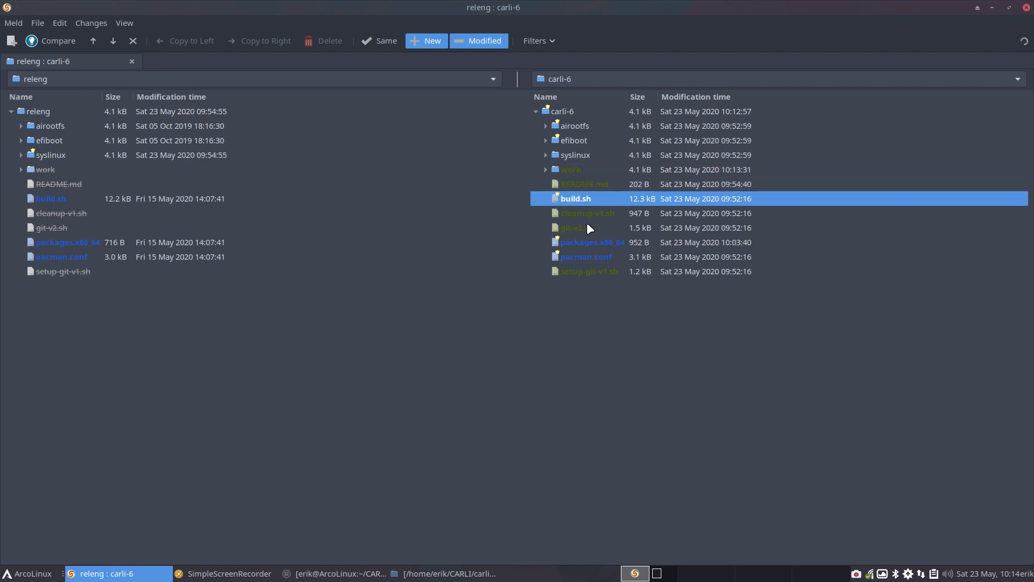
click(587, 216)
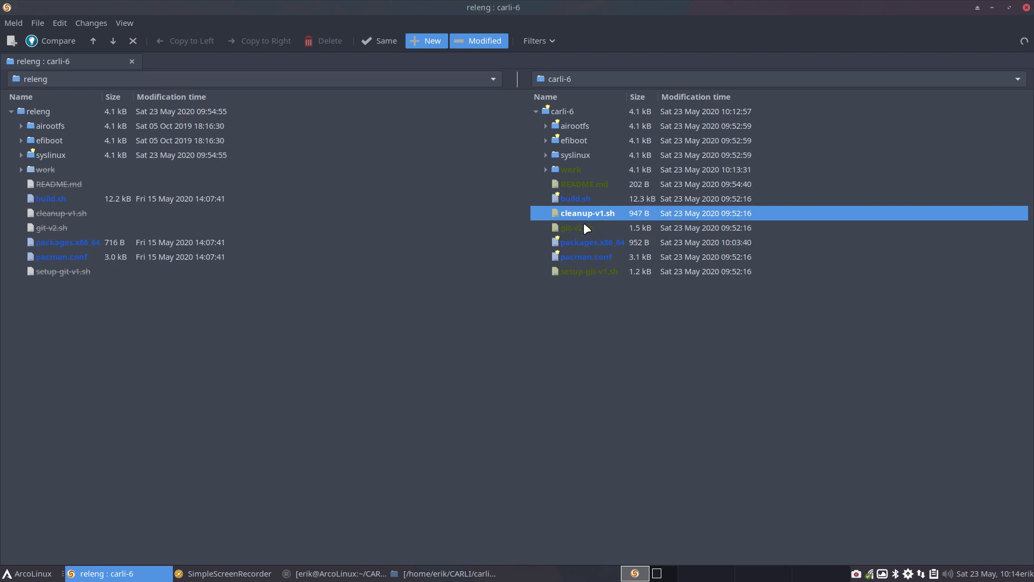
click(585, 231)
click(588, 242)
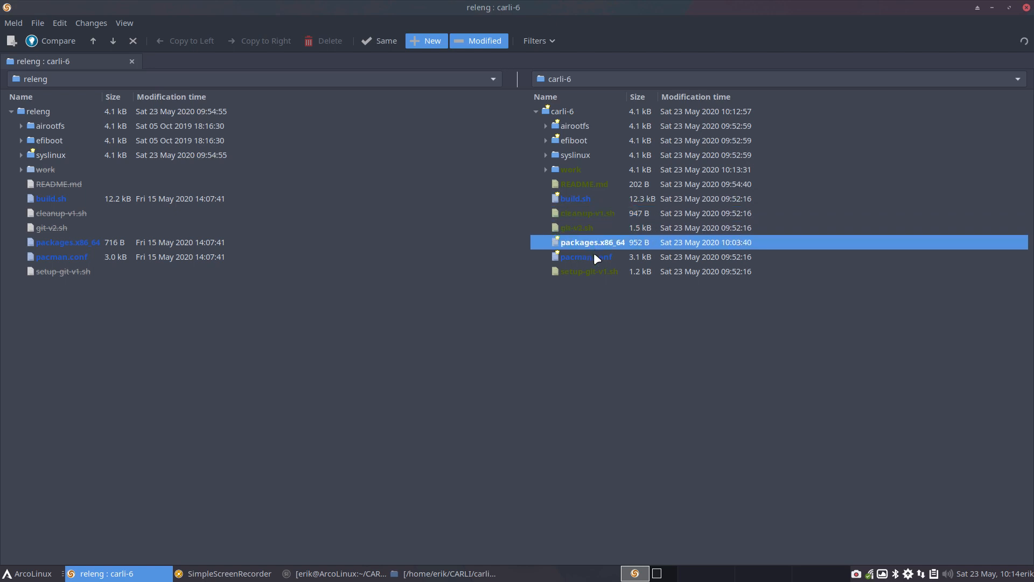
click(597, 257)
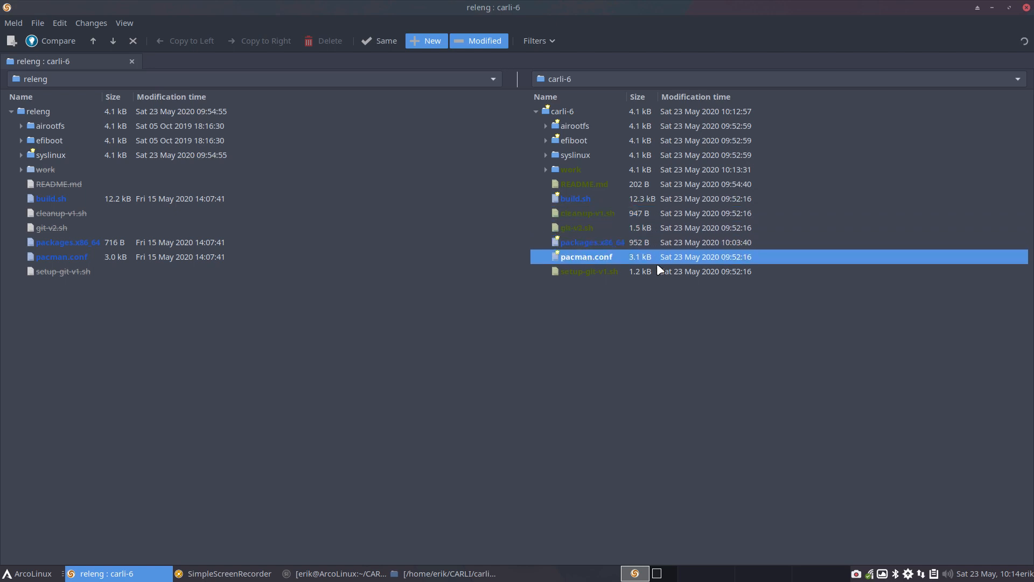
Step: Open the side-by-side file comparison of packages.x86_64 from the two folders
click(608, 243)
double_click(608, 243)
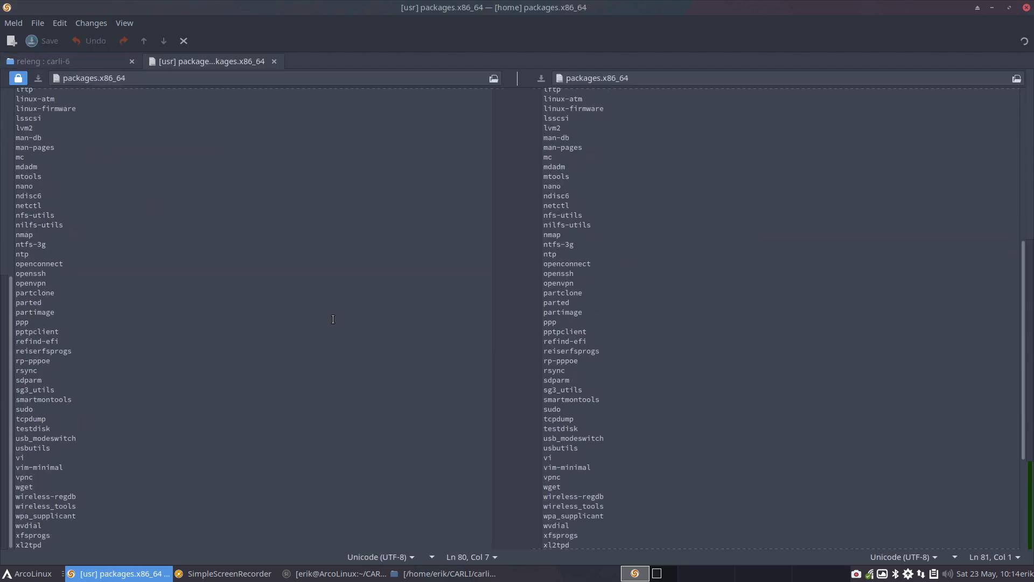
Step: Examine the commented package lines added at the end of the carli-6 packages.x86_64, from the Carli section through yay-bin
scroll(689, 410, down, 5)
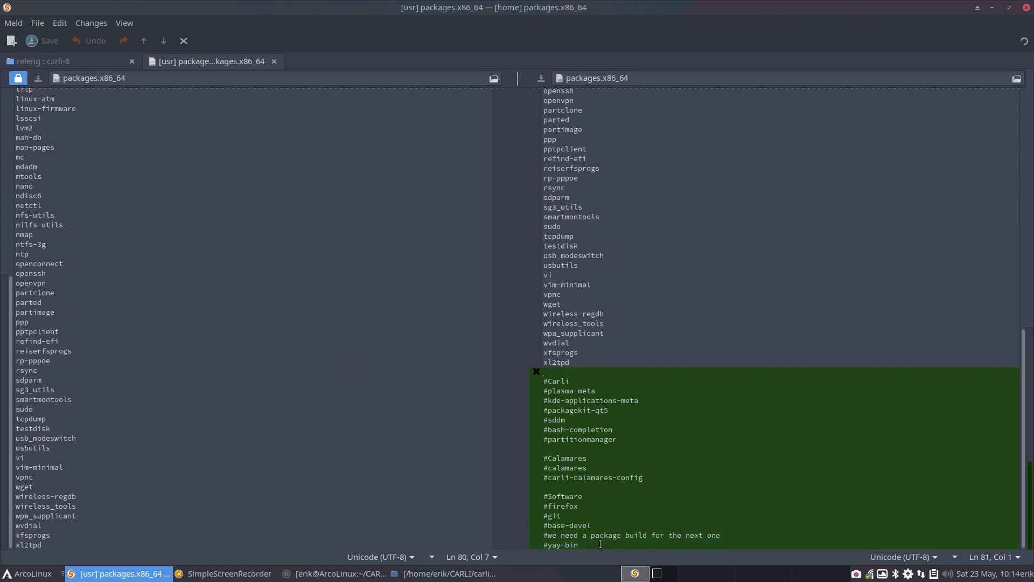
drag(566, 545, 538, 523)
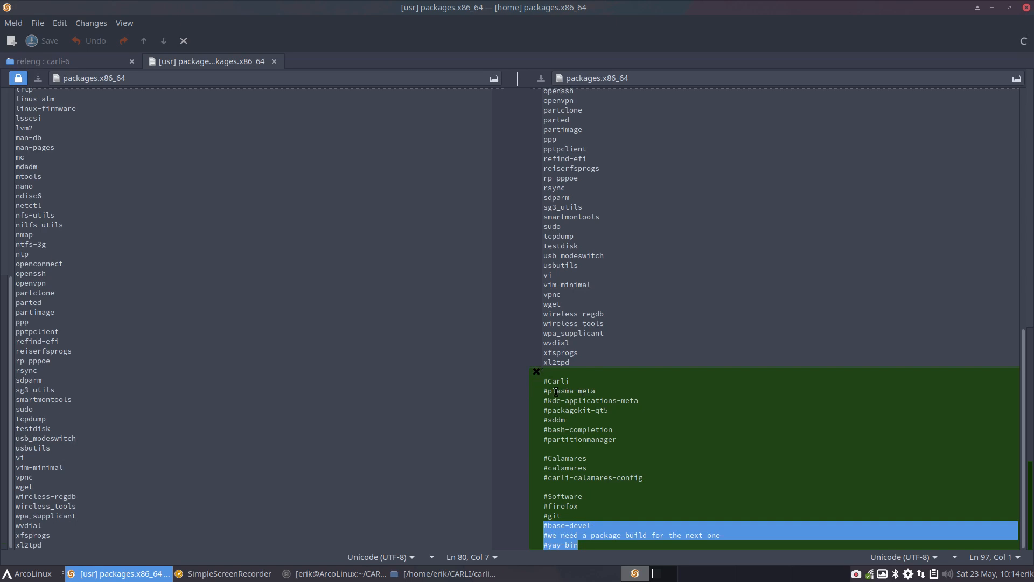
click(584, 394)
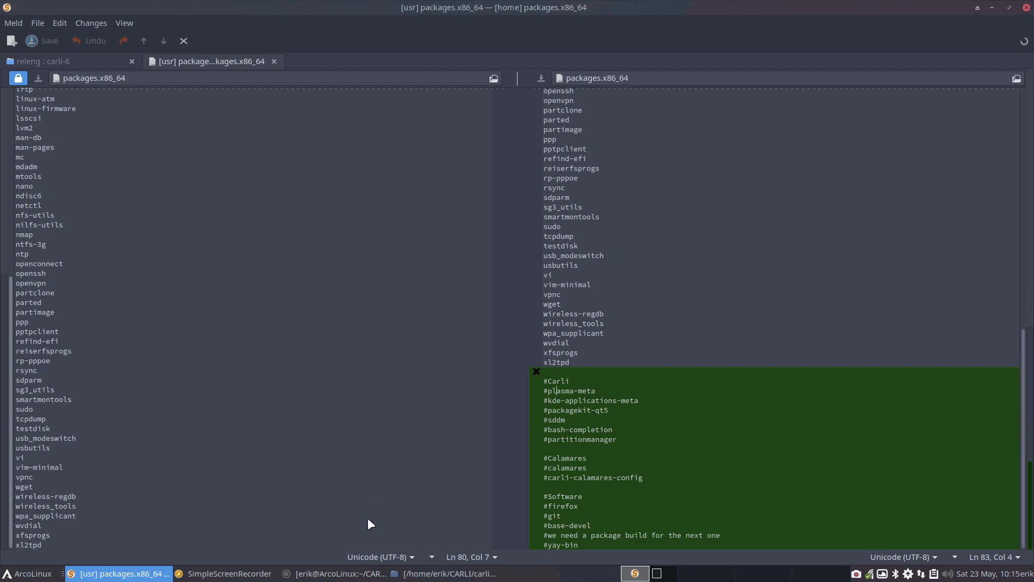
Step: Check the ISO build output in the terminal and the system load in Task Manager, closing both windows
click(343, 574)
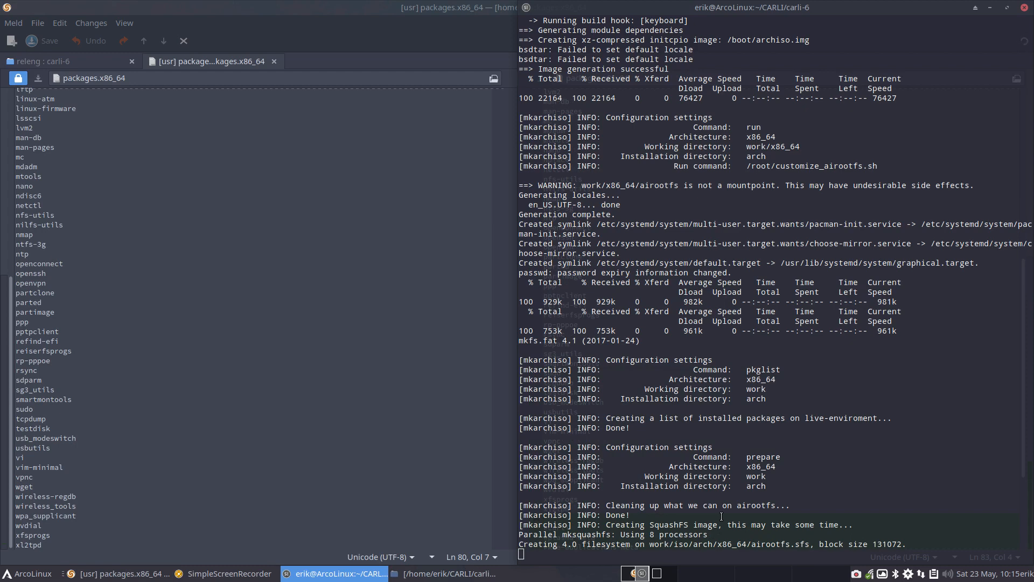
key(ctrl+shift+Escape)
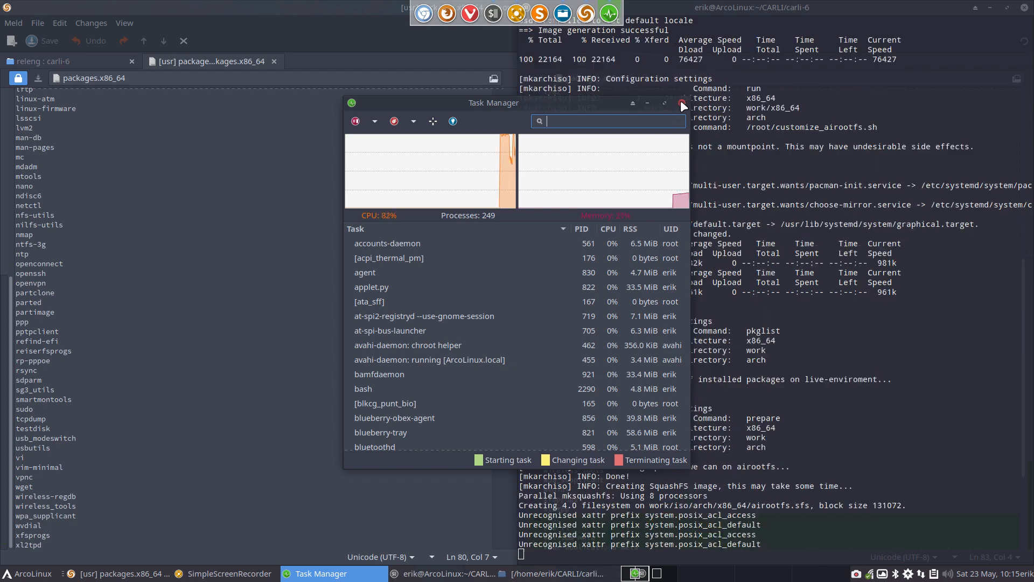
click(681, 102)
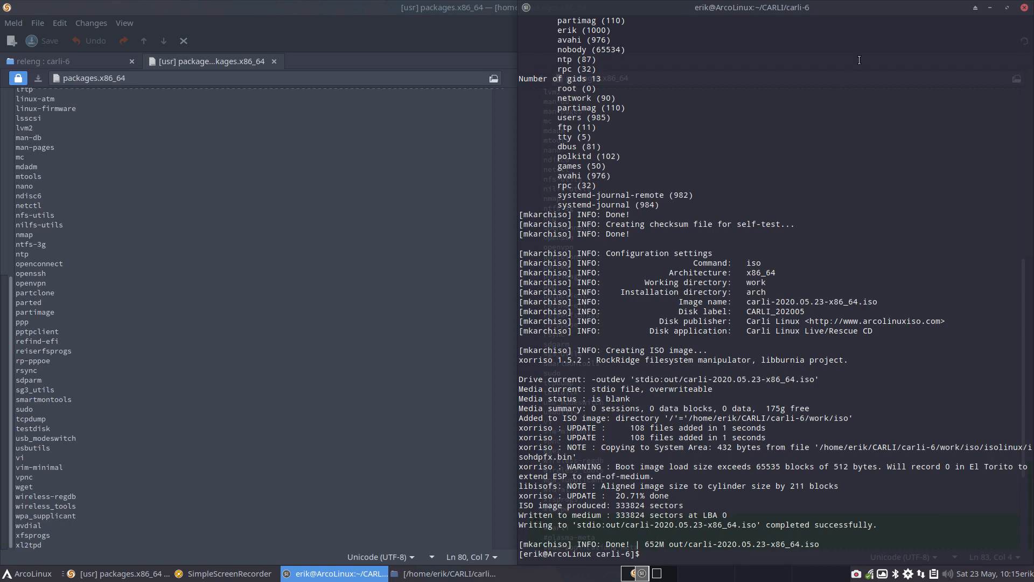
click(1025, 8)
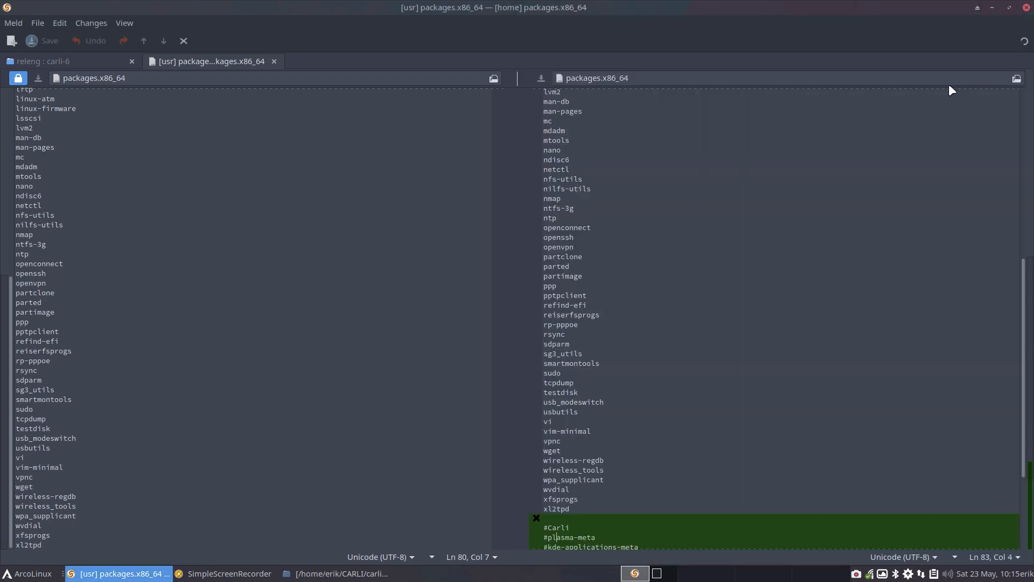
Step: Compare the shared package names in both packages.x86_64 lists from start to end, and close the file comparison
scroll(753, 350, up, 5)
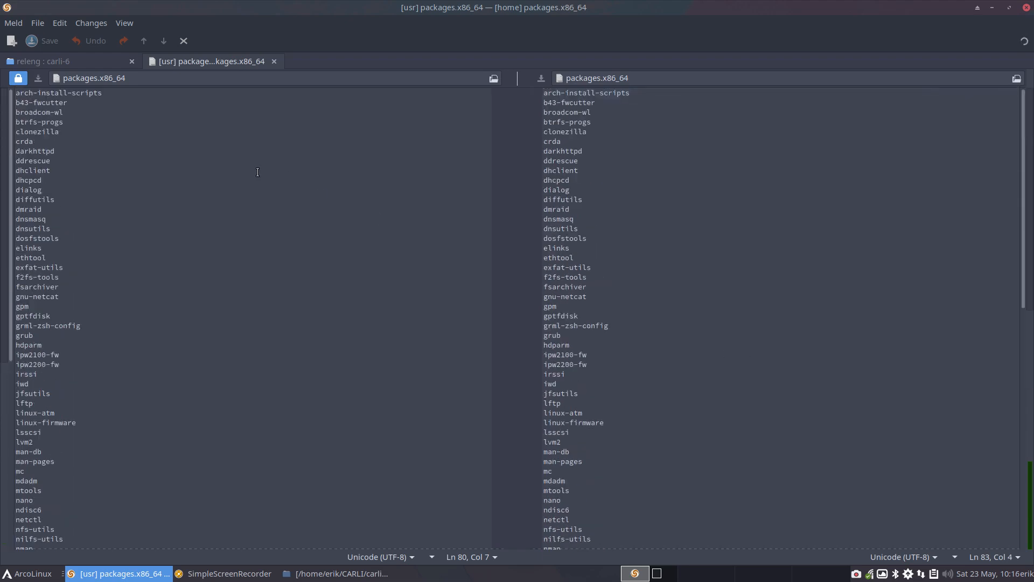
scroll(258, 172, down, 10)
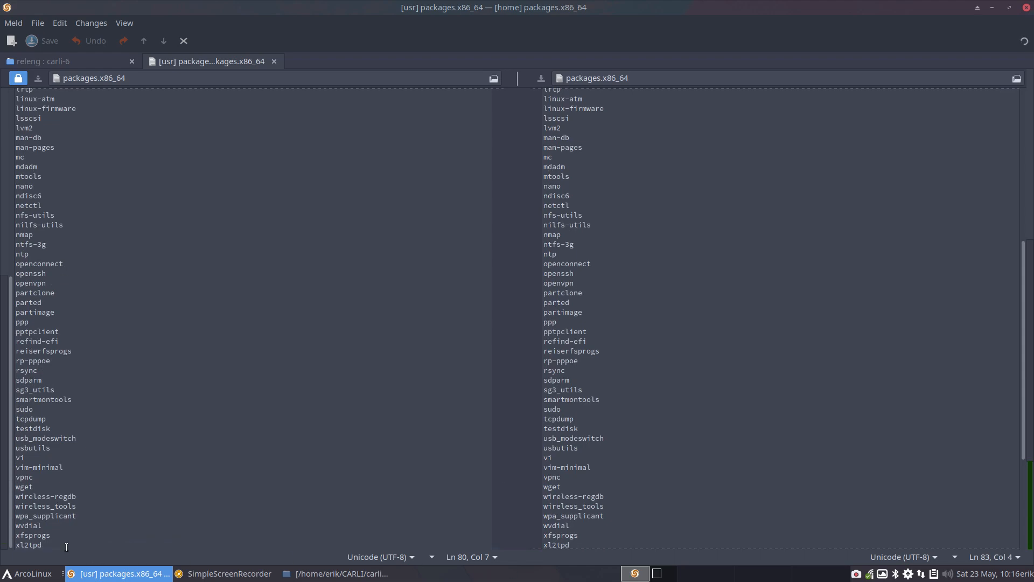
drag(66, 547, 5, 47)
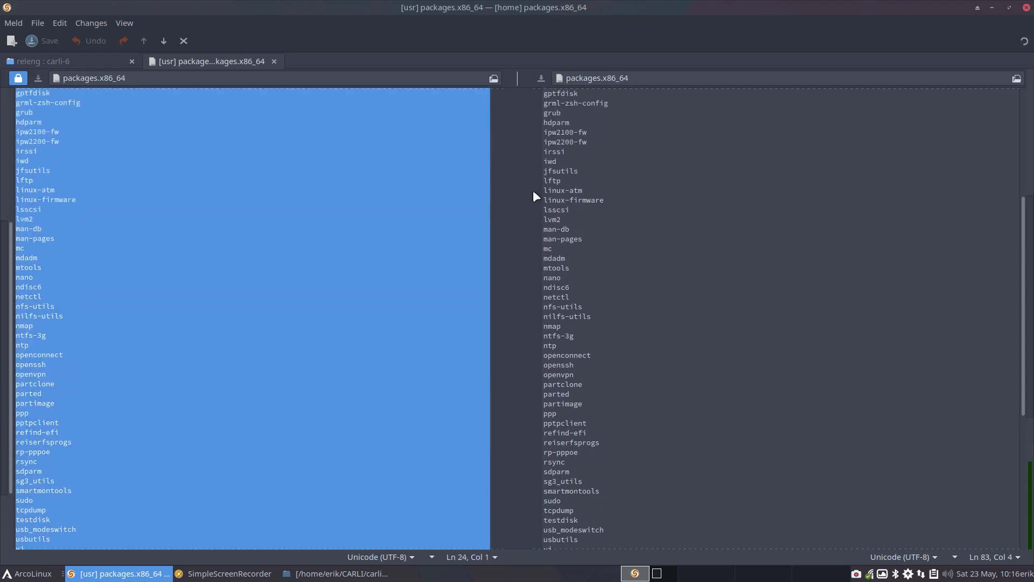
click(556, 200)
scroll(585, 237, down, 5)
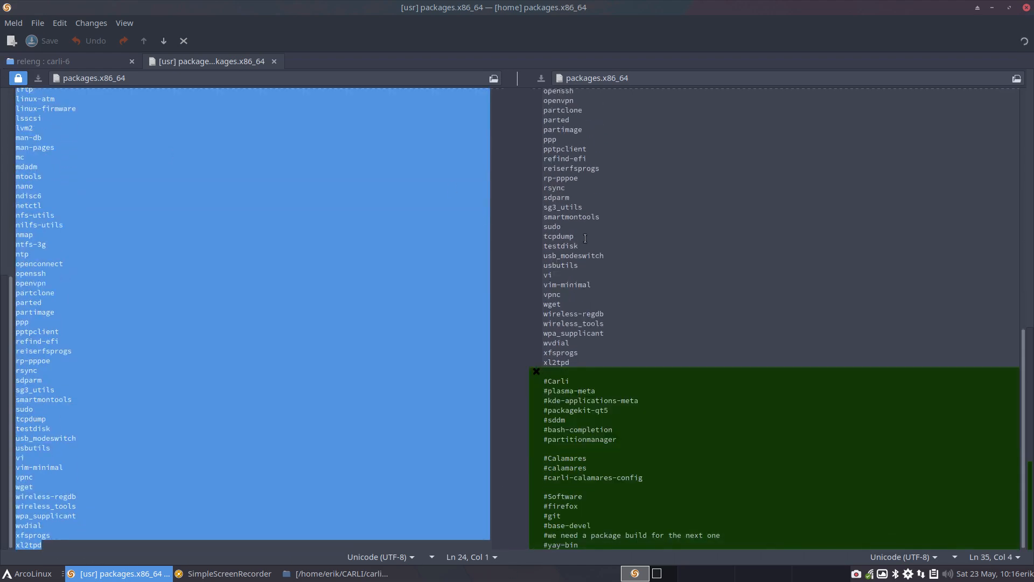
scroll(585, 238, up, 5)
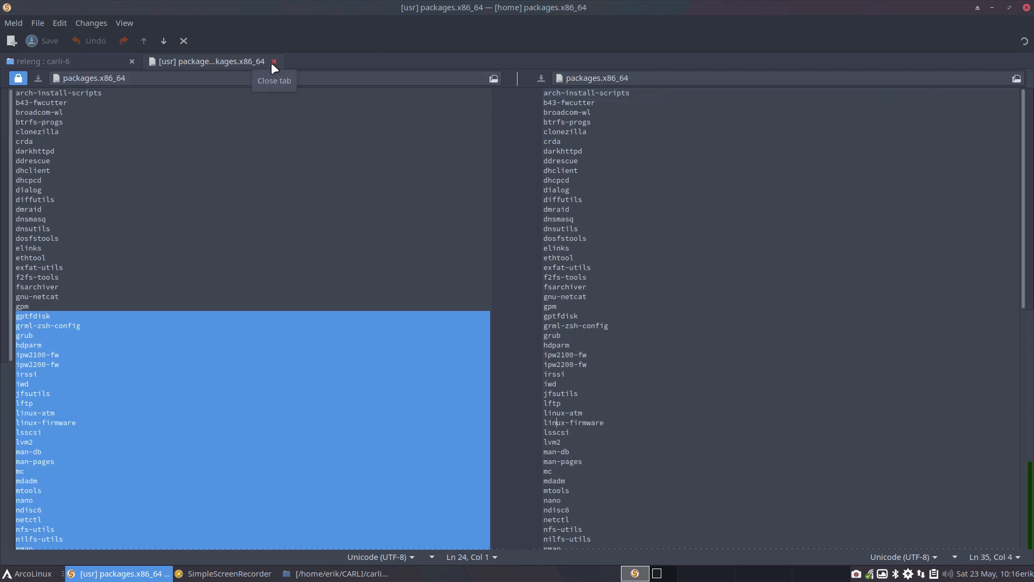
click(640, 314)
scroll(636, 323, down, 5)
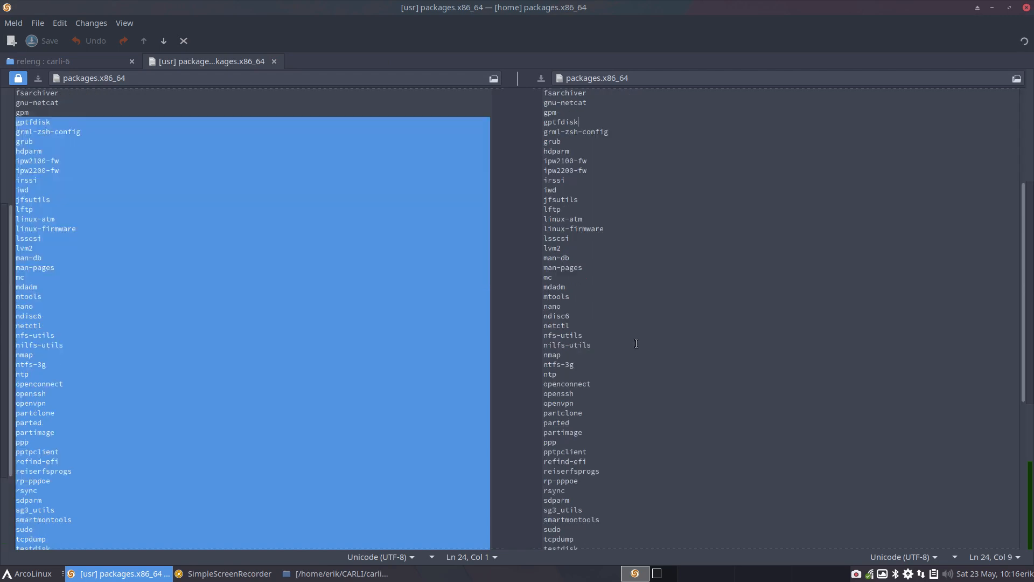
click(274, 61)
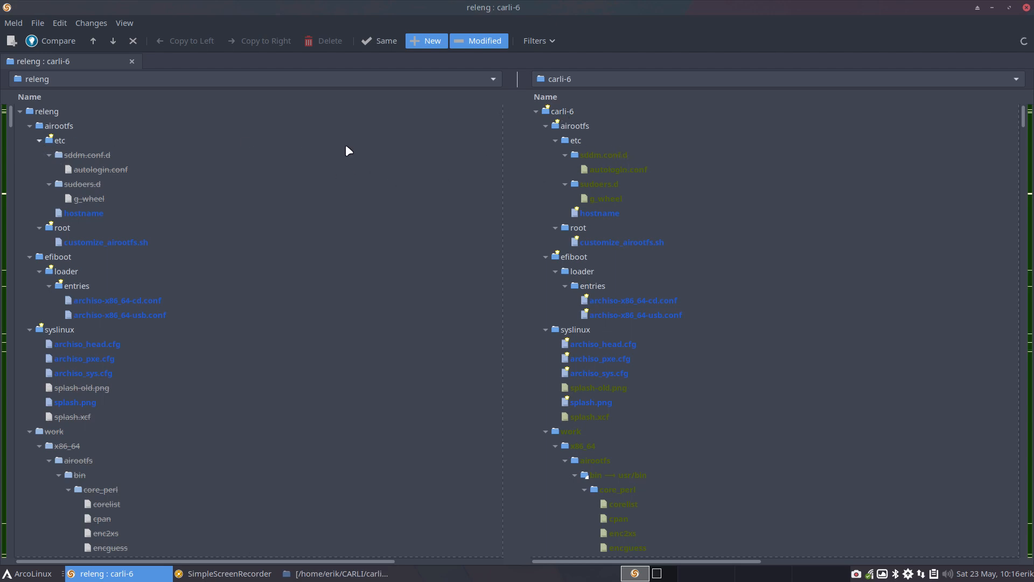
Step: Go through the new and modified airootfs entries in the carli-6 tree, from sddm.conf.d to customize_airootfs.sh
click(299, 154)
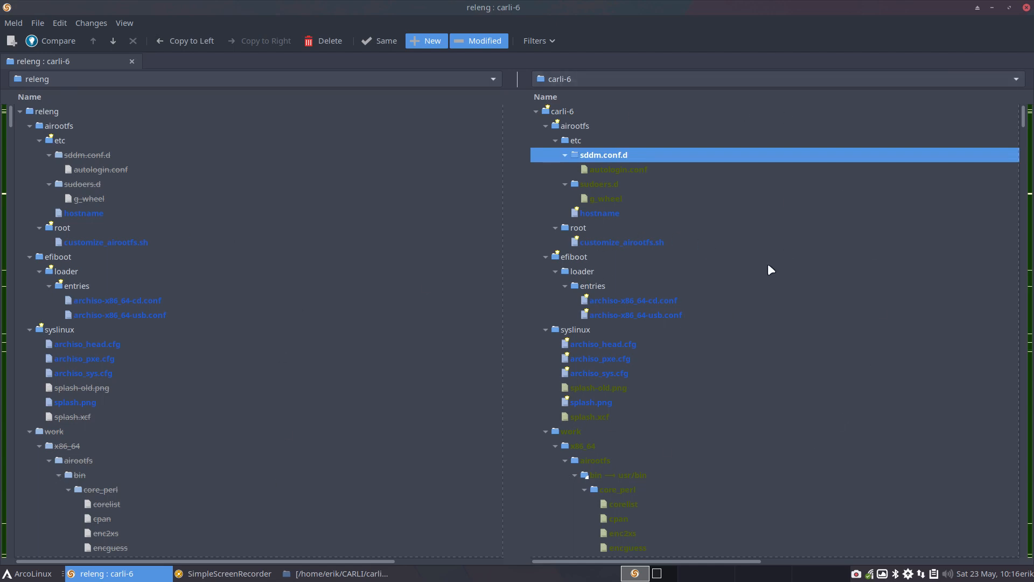
click(206, 156)
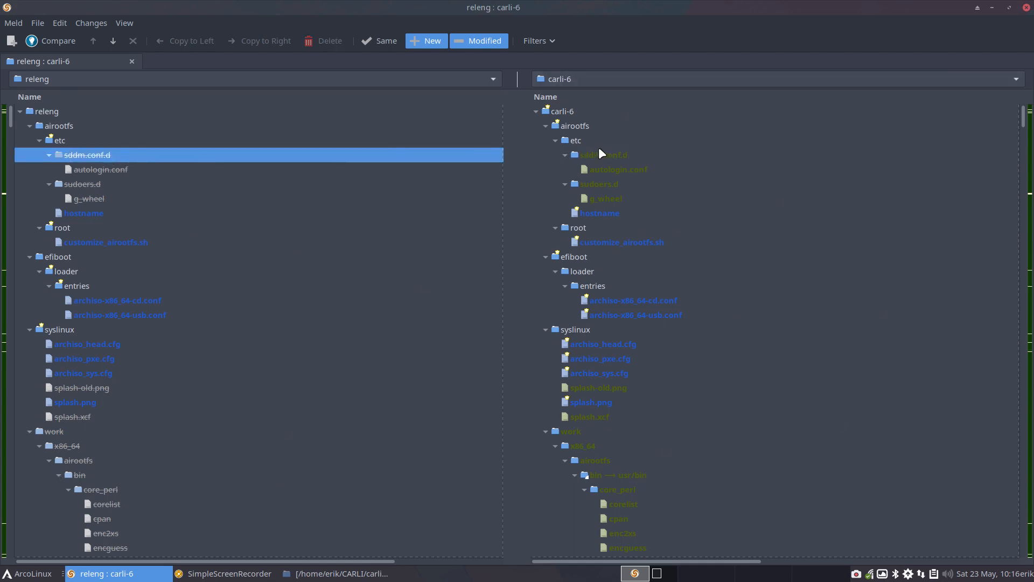
click(611, 158)
click(614, 172)
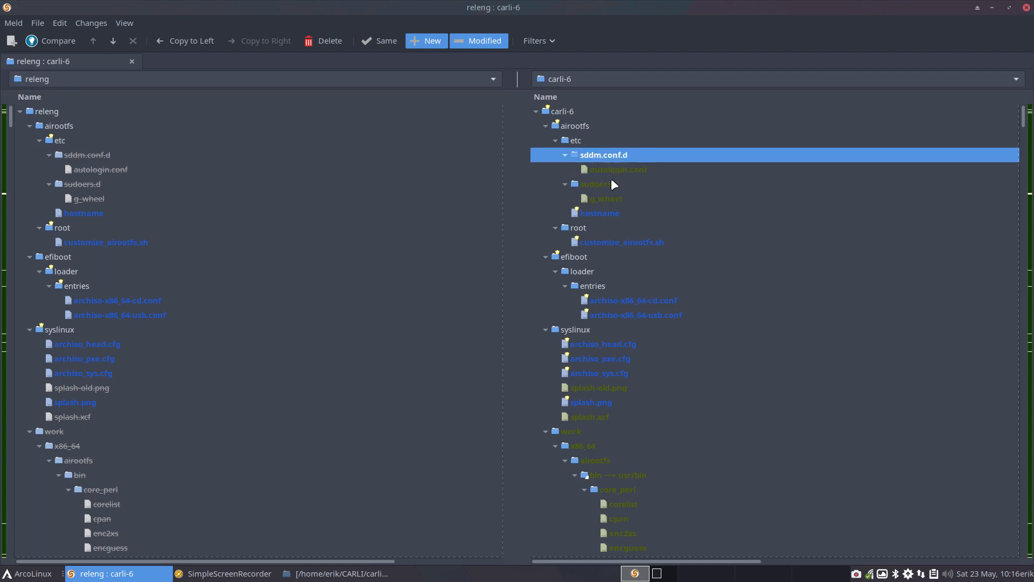
click(610, 185)
click(609, 204)
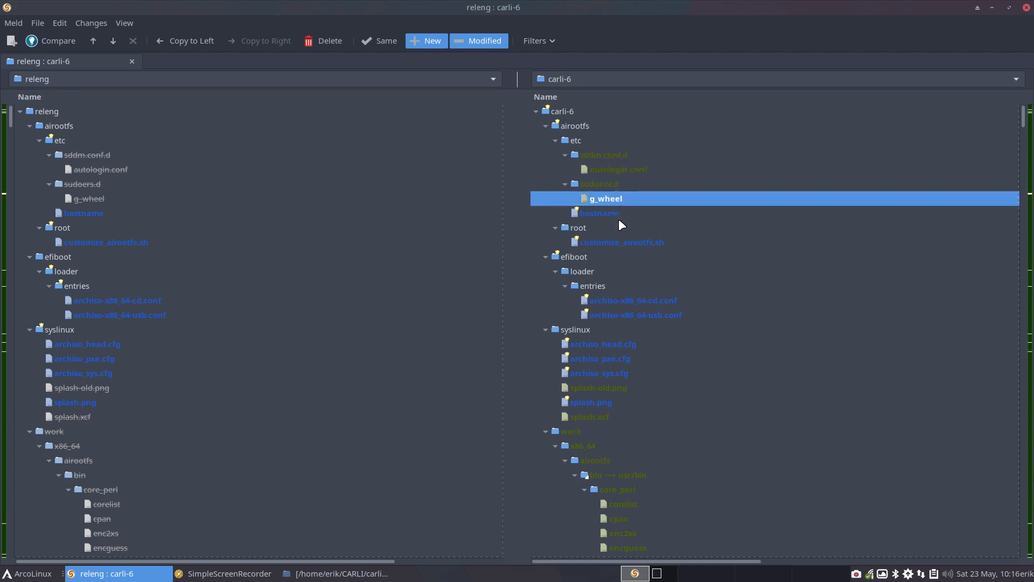
click(607, 214)
click(617, 245)
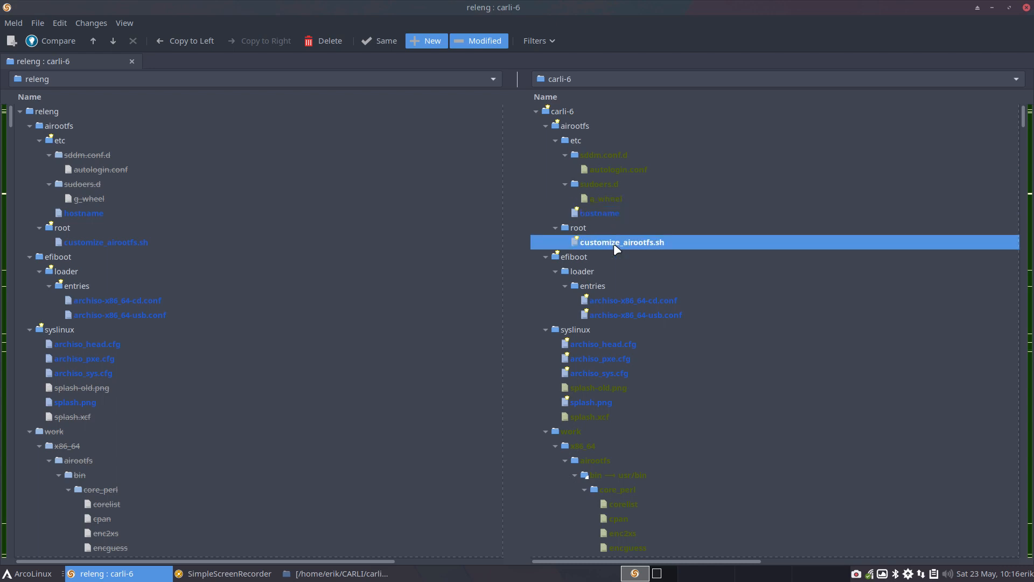
Step: Review the differences in hostname and in customize_airootfs.sh between the two folders, closing each file comparison
double_click(603, 214)
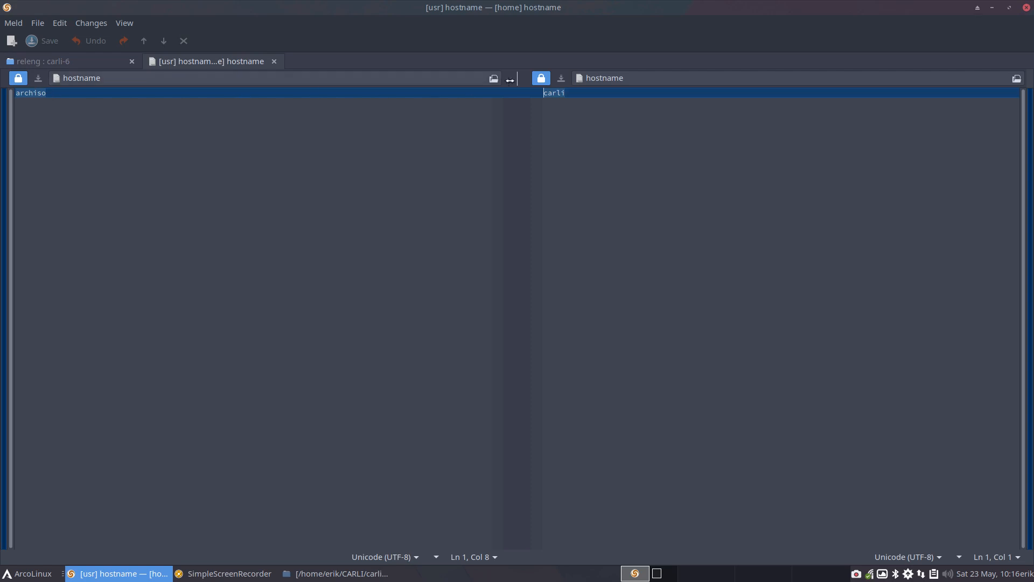
click(273, 61)
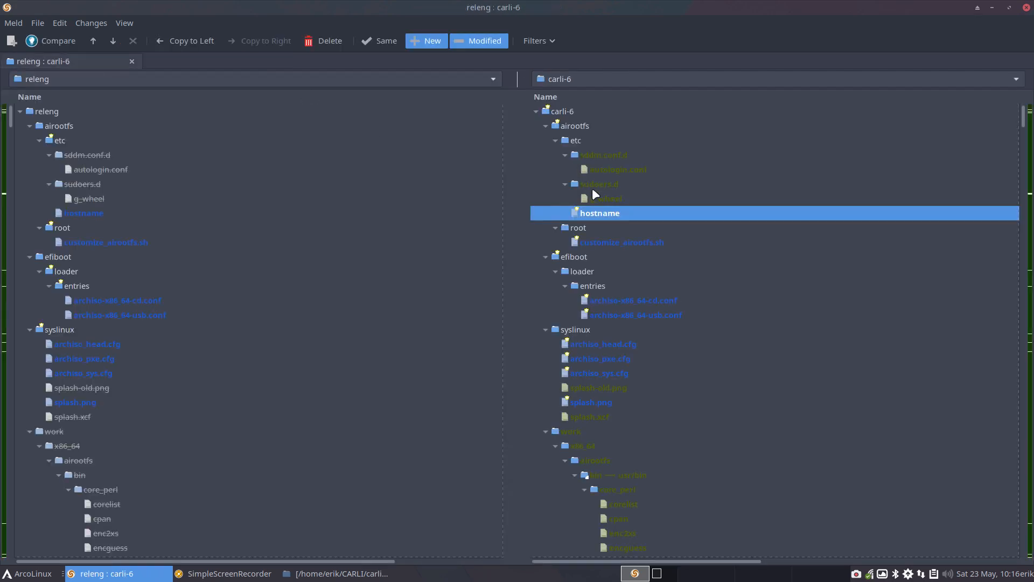
click(600, 247)
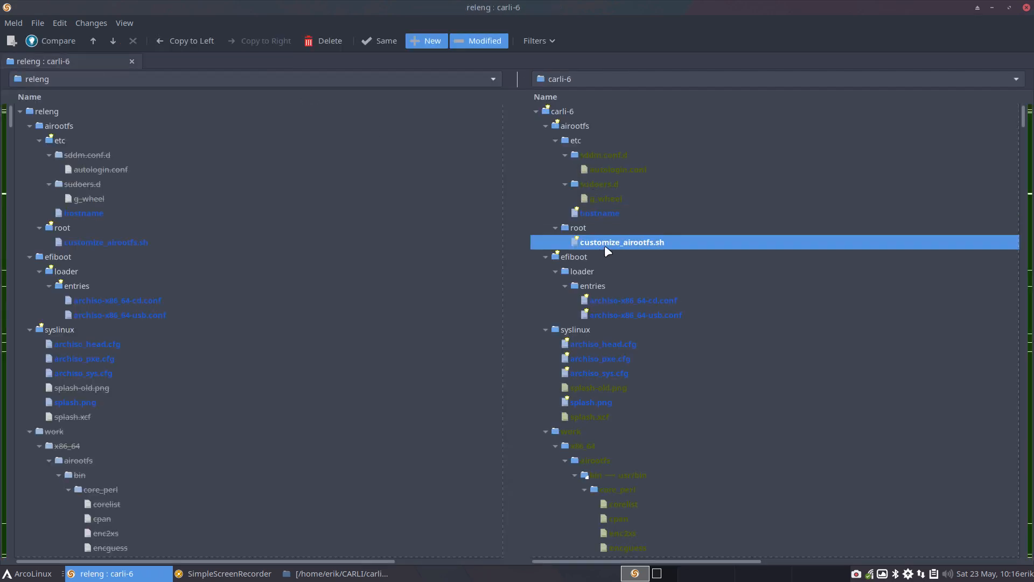
double_click(605, 245)
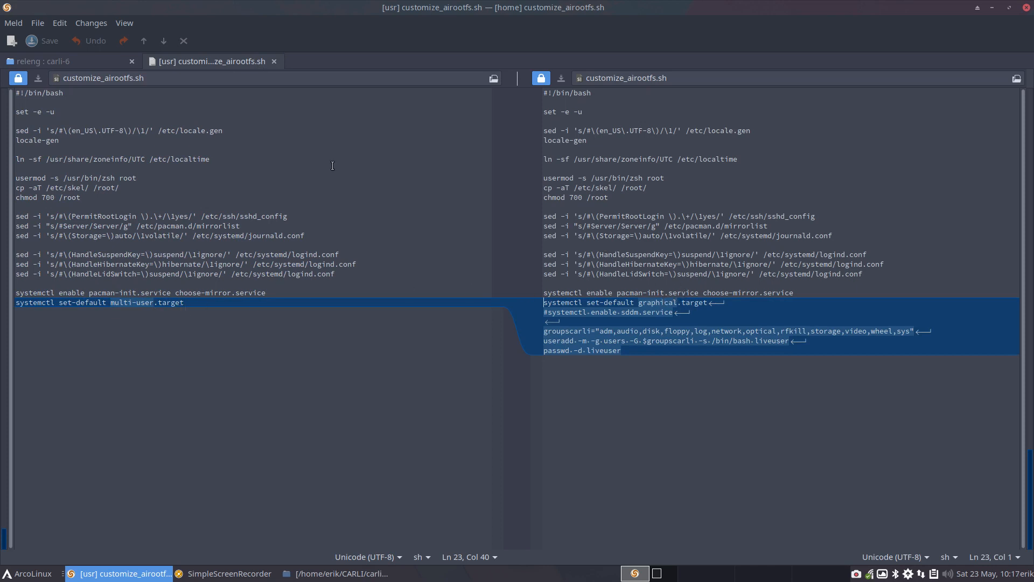
click(273, 57)
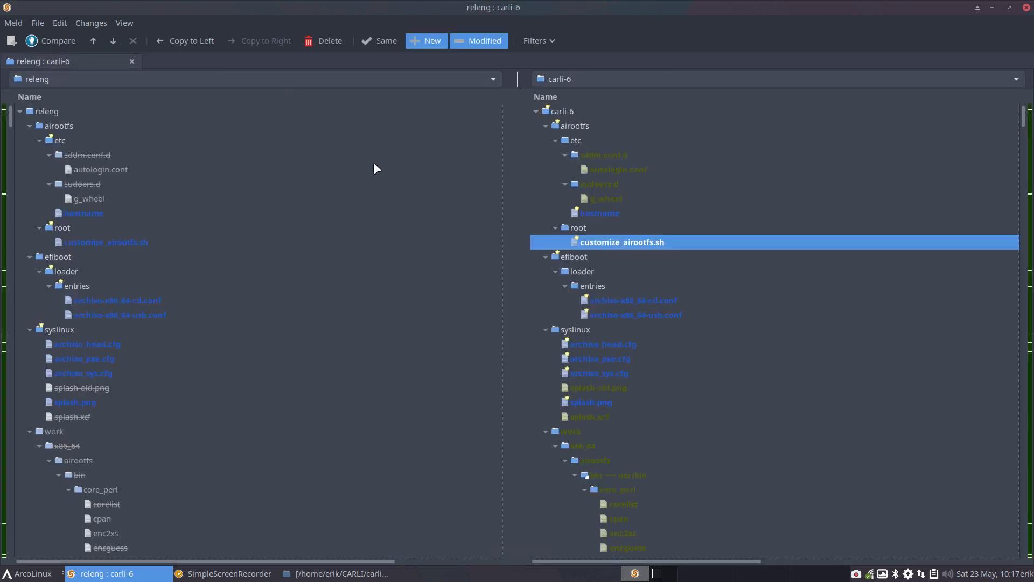
Step: Review the title difference in the archiso-x86_64-cd.conf boot entry and close its file comparison
click(609, 302)
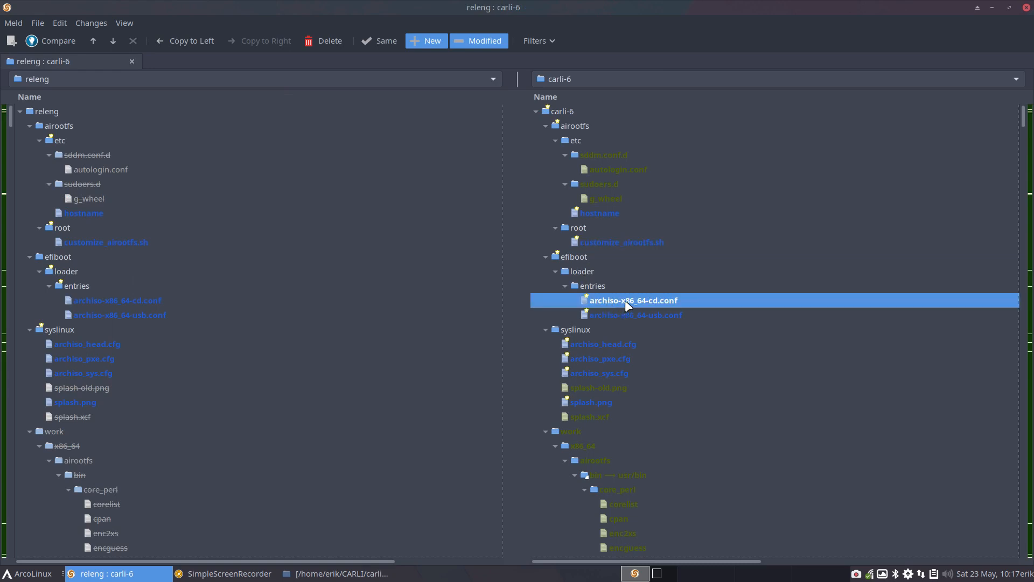
double_click(624, 299)
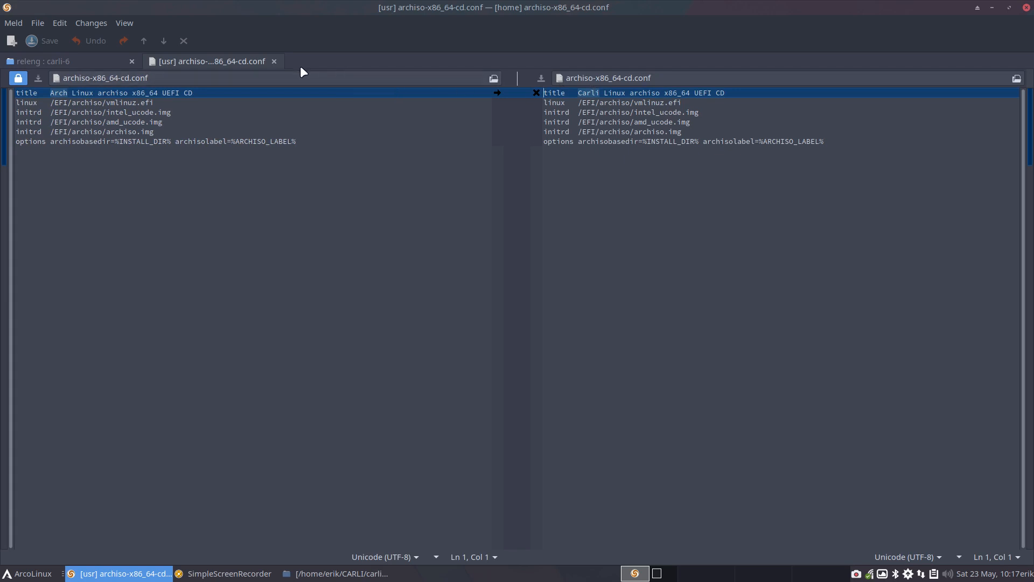
click(274, 62)
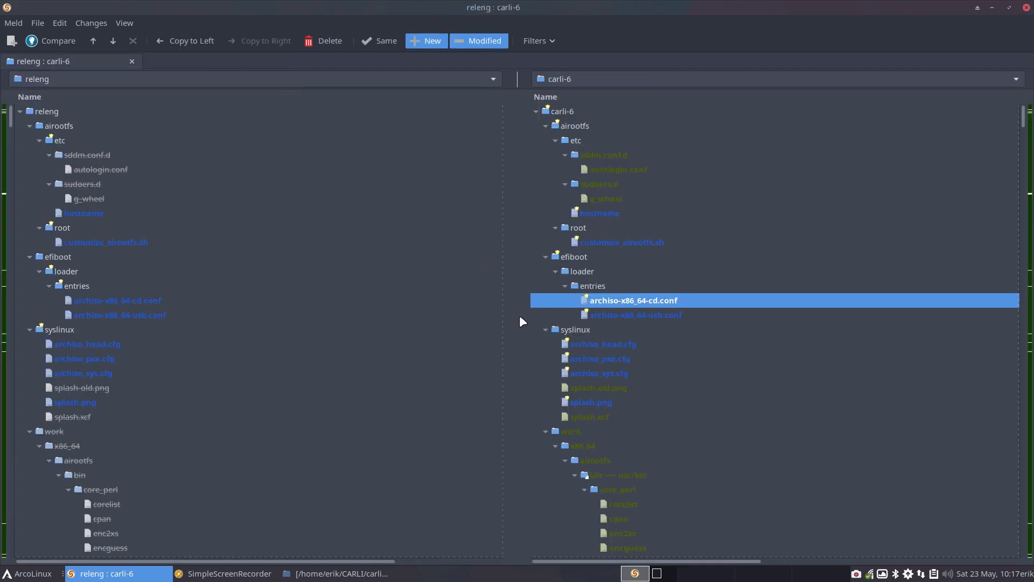
Step: Go through the changed and added syslinux files in the carli-6 tree, from archiso_head.cfg to splash.xcf
click(606, 347)
click(607, 357)
click(608, 368)
click(612, 387)
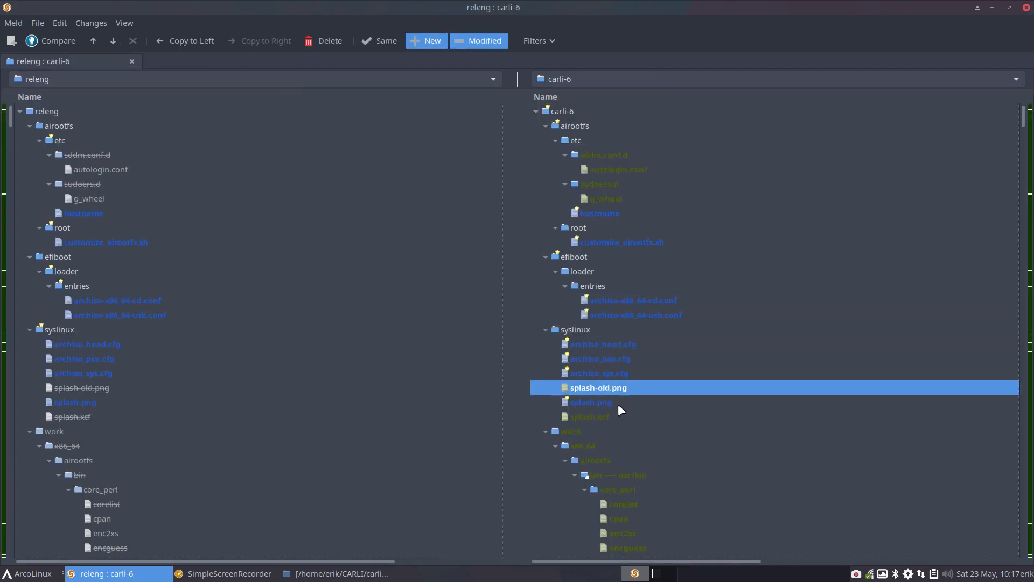
click(618, 404)
click(616, 417)
Step: Collapse the work folder in the carli-6 tree
click(625, 443)
scroll(625, 444, down, 6)
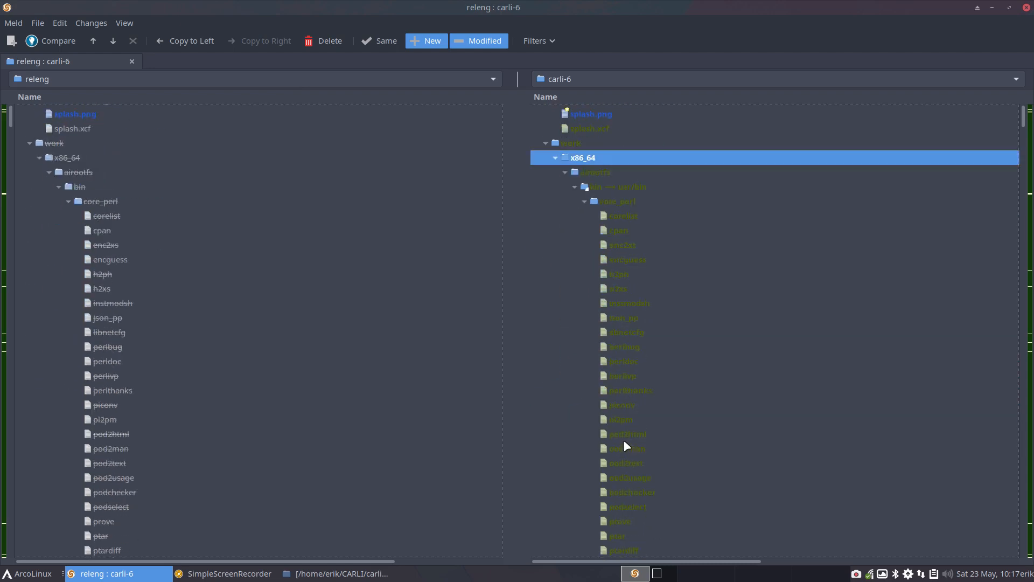
scroll(582, 299, up, 1)
click(549, 192)
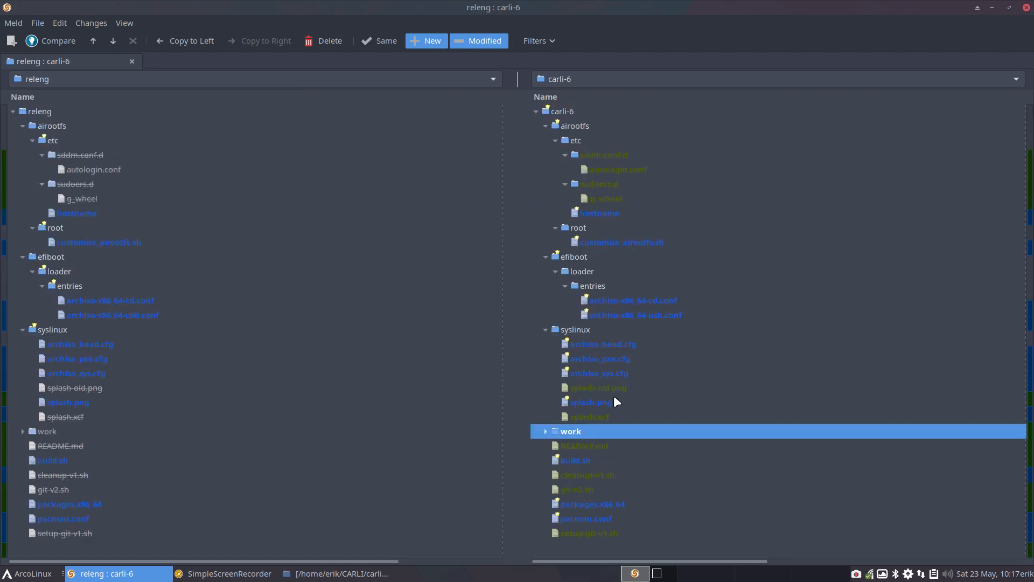
Step: Open the side-by-side file comparison of build.sh from the two folders
click(596, 447)
click(589, 461)
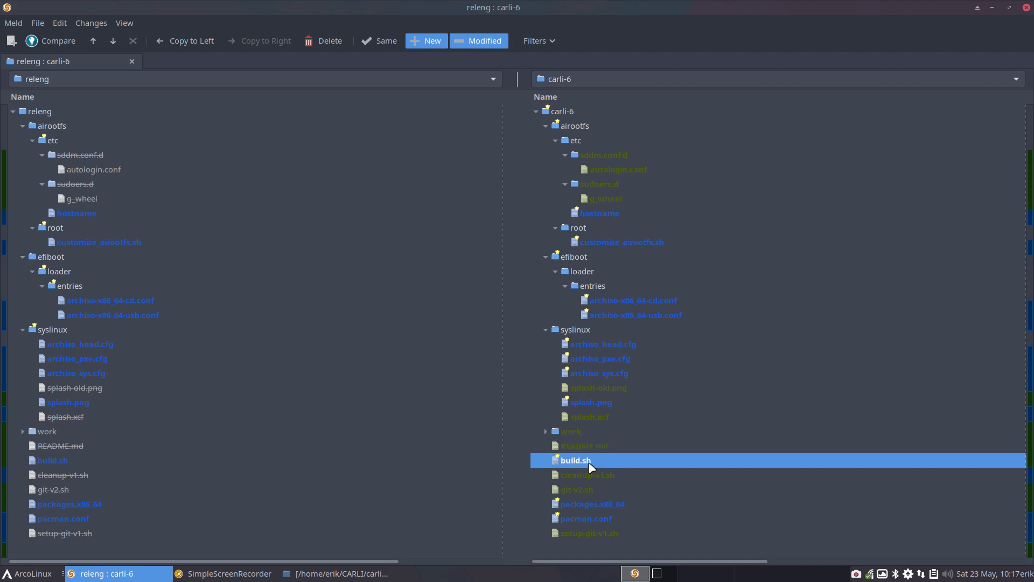
double_click(588, 461)
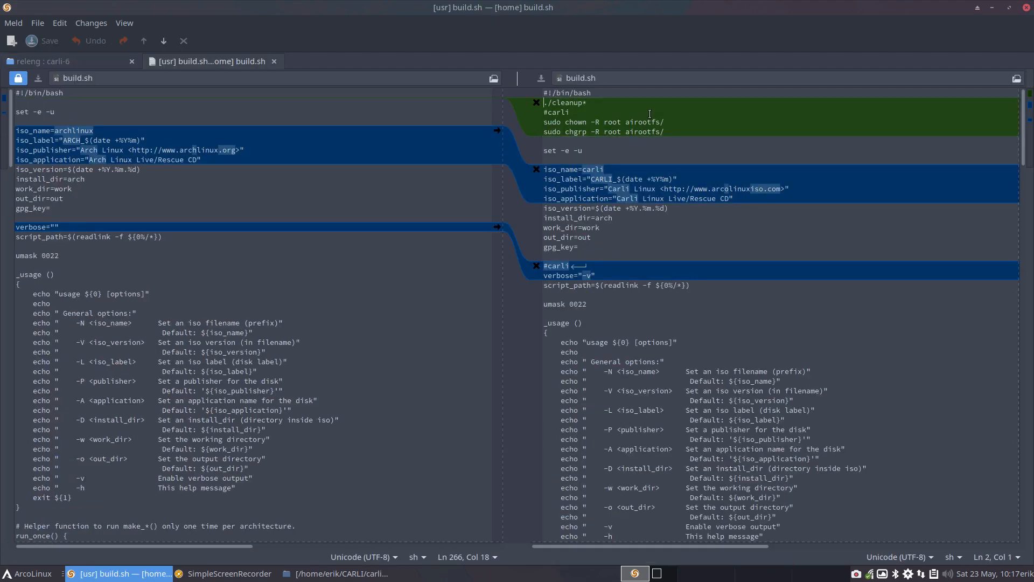
Step: Examine the cleanup, chown and chgrp lines added near the start of the carli-6 build.sh
drag(596, 105, 537, 106)
click(607, 105)
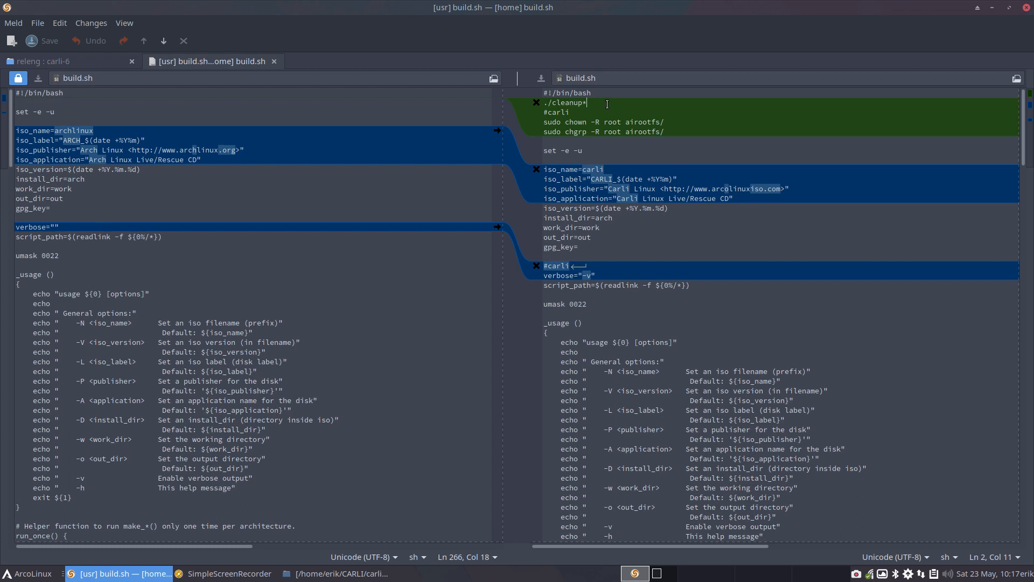
drag(561, 123, 673, 124)
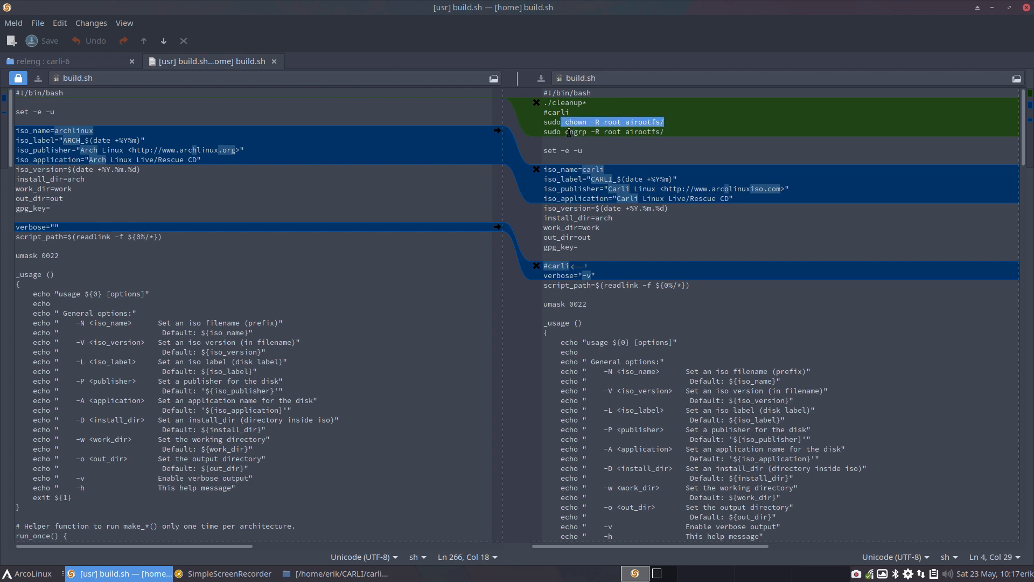
drag(565, 133, 667, 135)
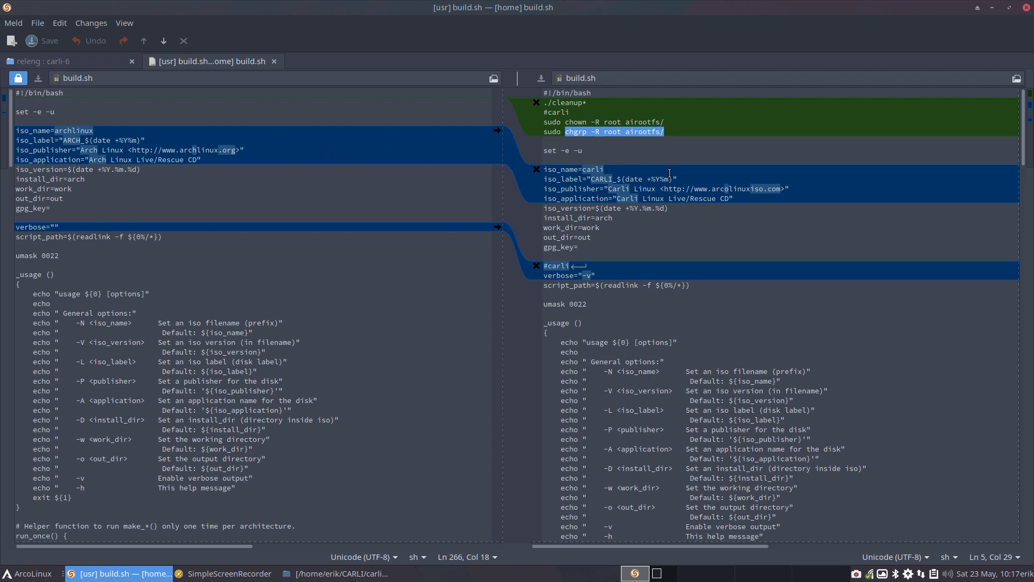
Step: Examine the remaining differences in build.sh, including the verbose="-v" line, down to the script's end, and close that comparison
scroll(669, 173, down, 2)
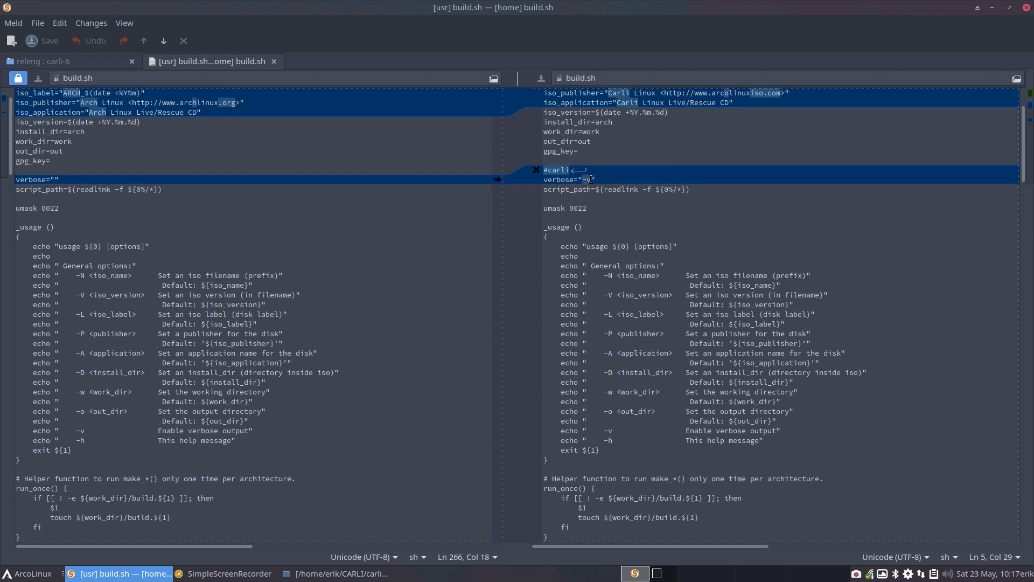
drag(590, 180, 524, 171)
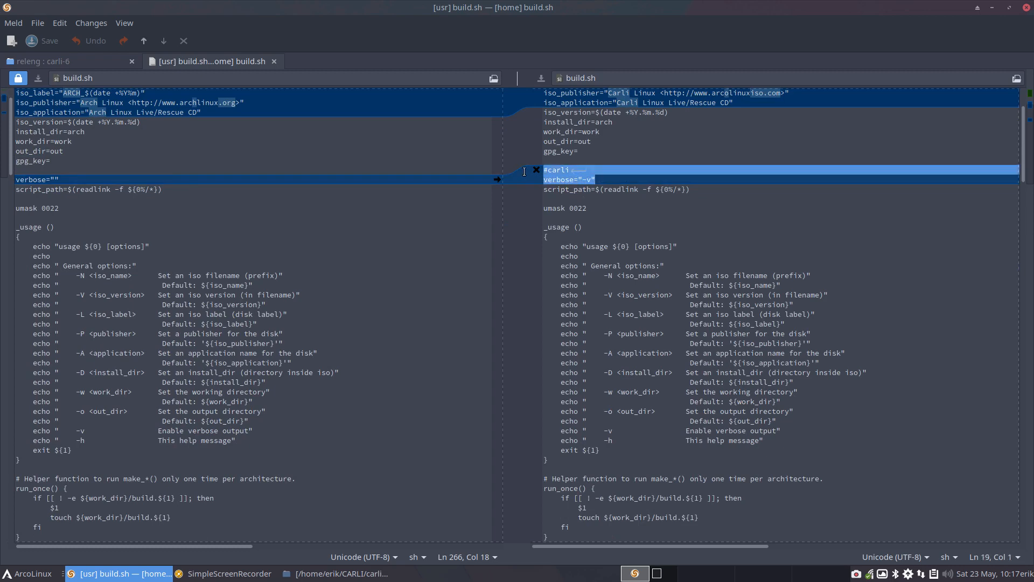
click(587, 179)
scroll(588, 208, down, 5)
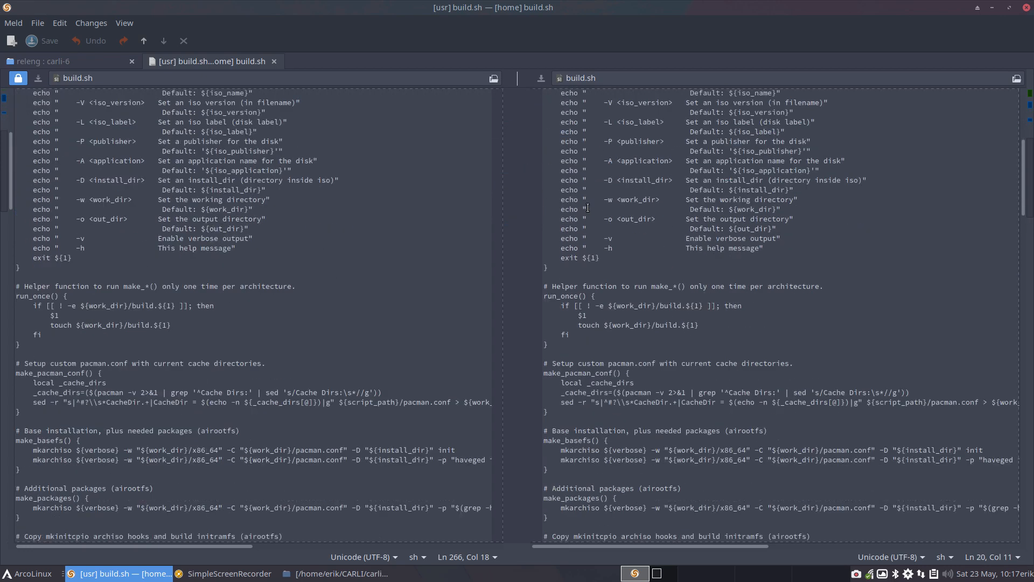
scroll(612, 278, down, 20)
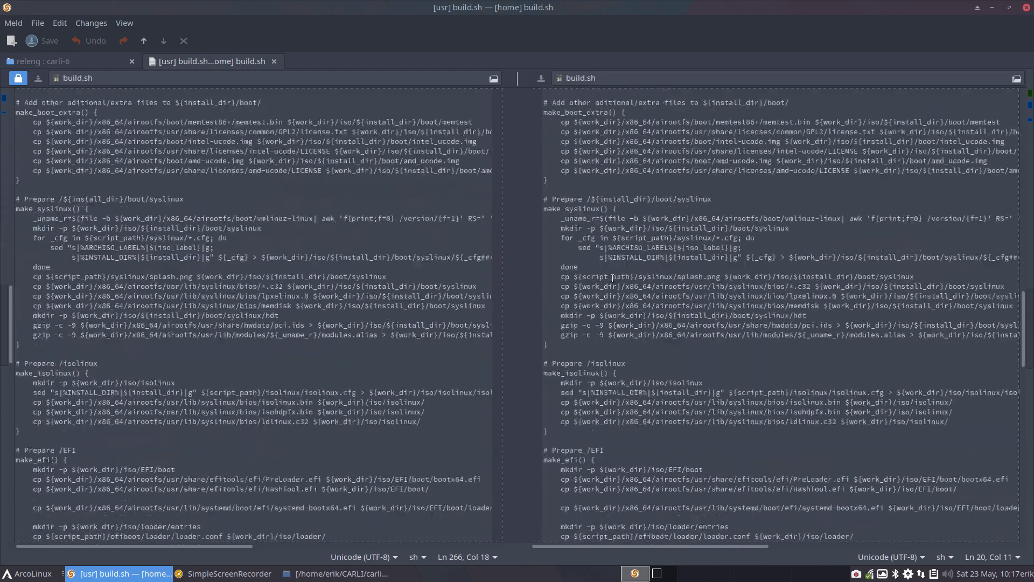
scroll(618, 279, up, 20)
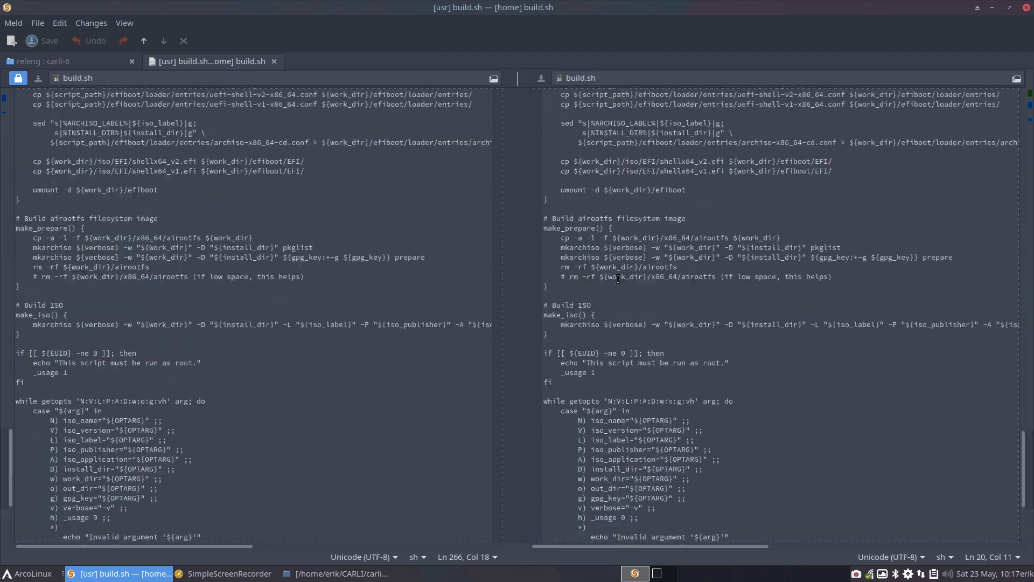
click(275, 62)
Step: Go through cleanup-v1.sh and git-v2.sh in the carli-6 tree and inspect the packages.x86_64 comparison for added packages
click(586, 476)
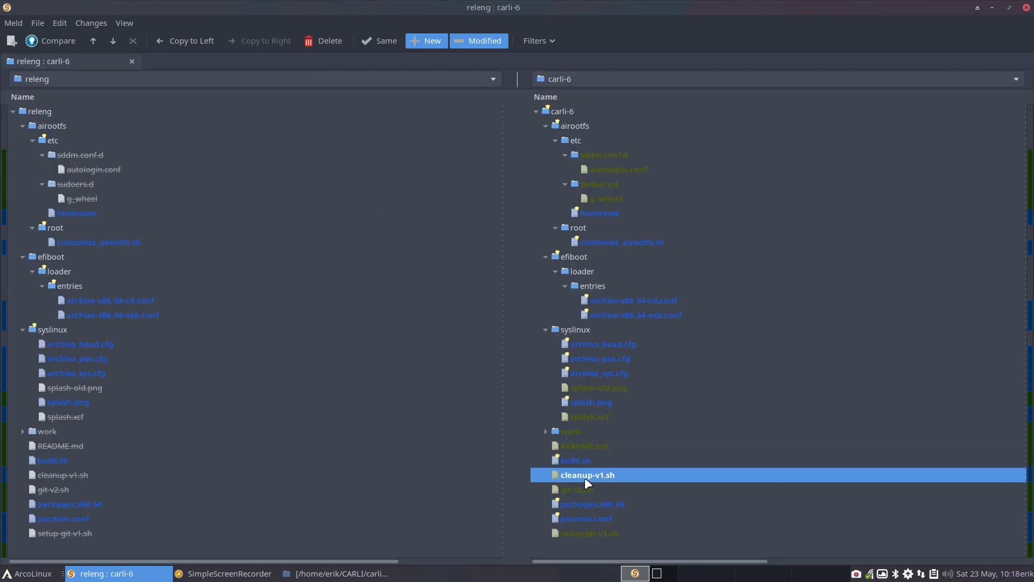
click(583, 489)
click(590, 506)
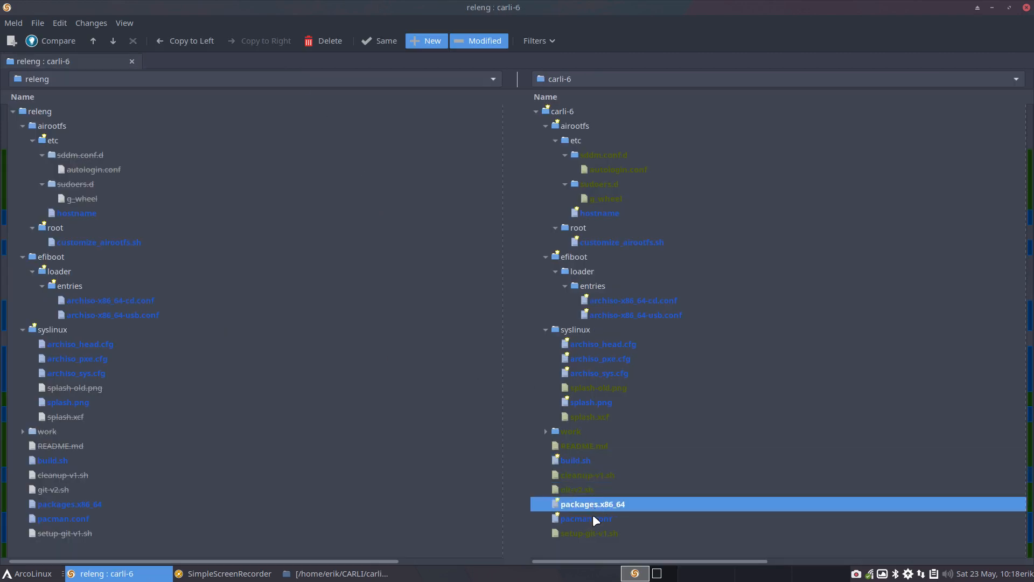
double_click(593, 503)
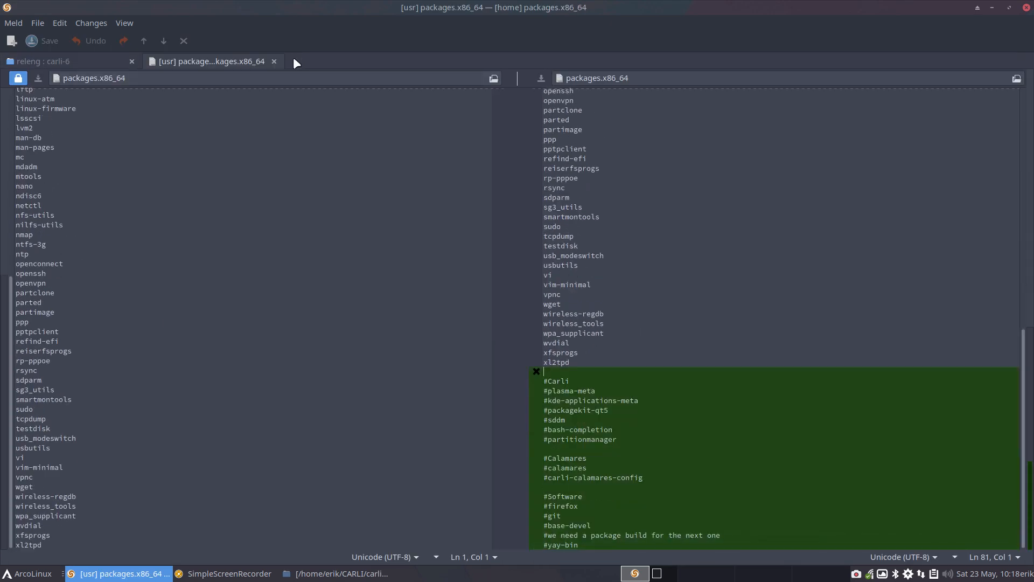
click(274, 61)
Step: Inspect the pacman.conf comparison for the repository added in carli-6, and close it
click(608, 520)
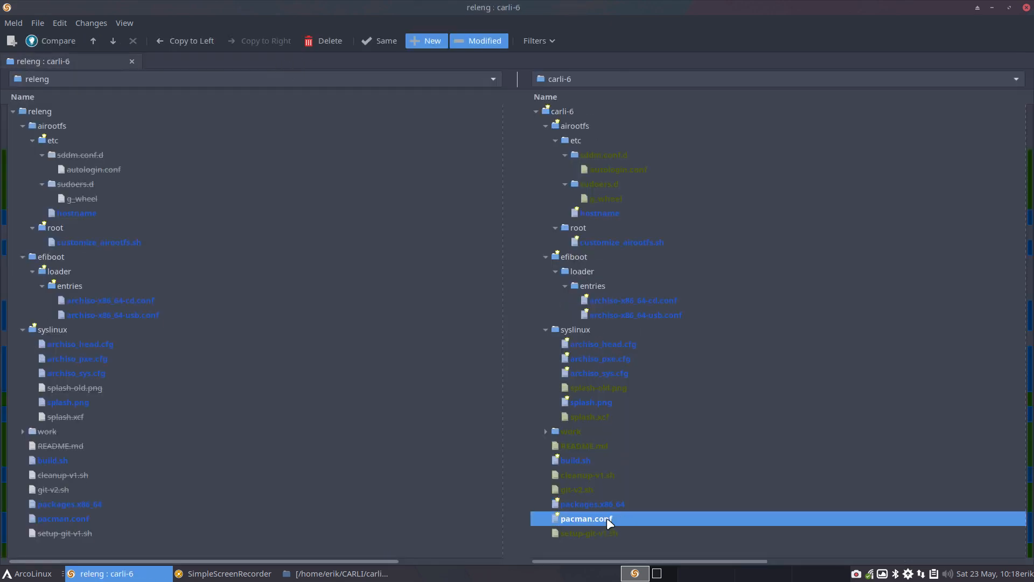
double_click(606, 518)
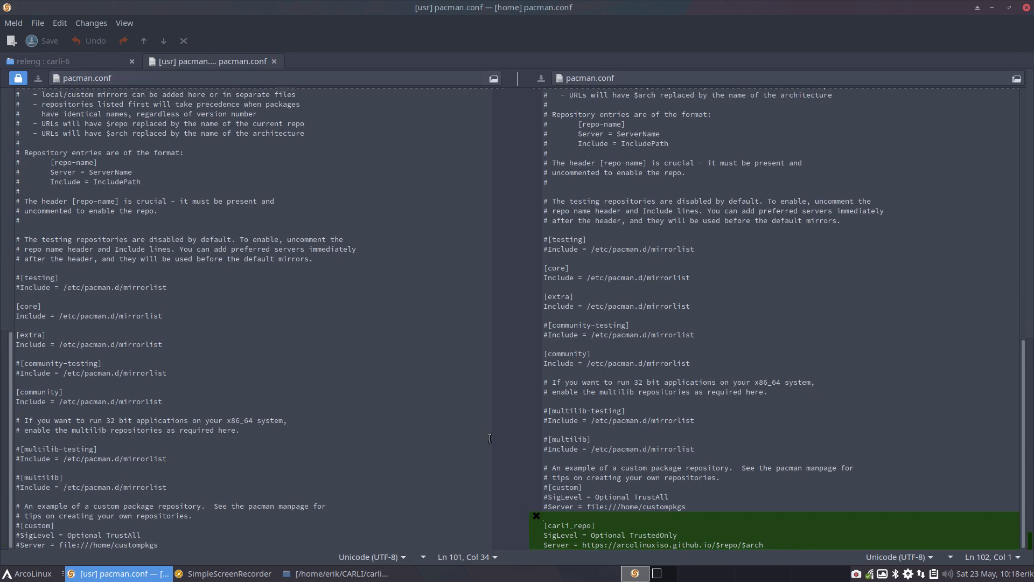
click(274, 61)
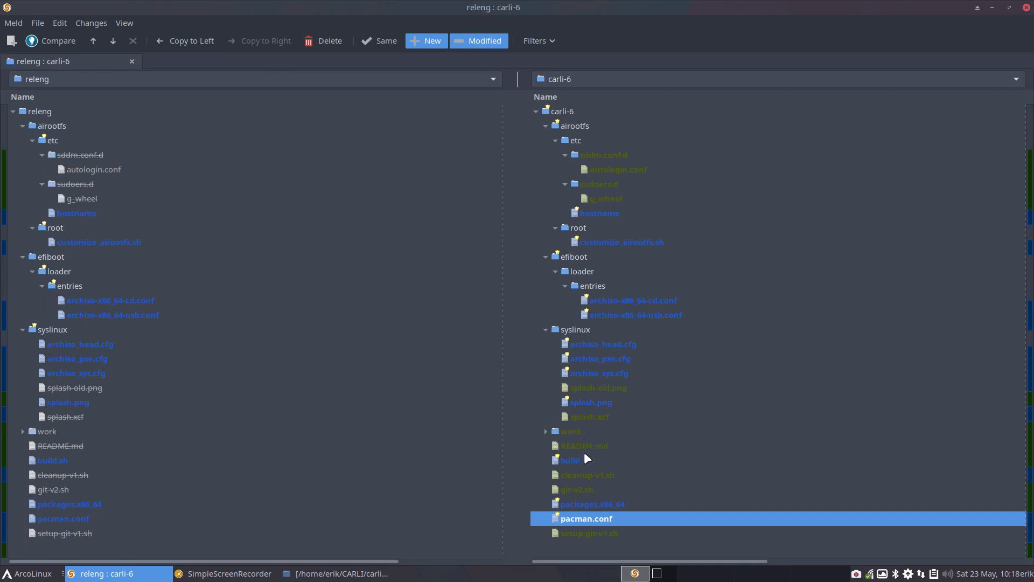
Step: Check the setup-git-v1.sh and sudoers.d entries in the carli-6 tree, and close the folder comparison window
click(611, 533)
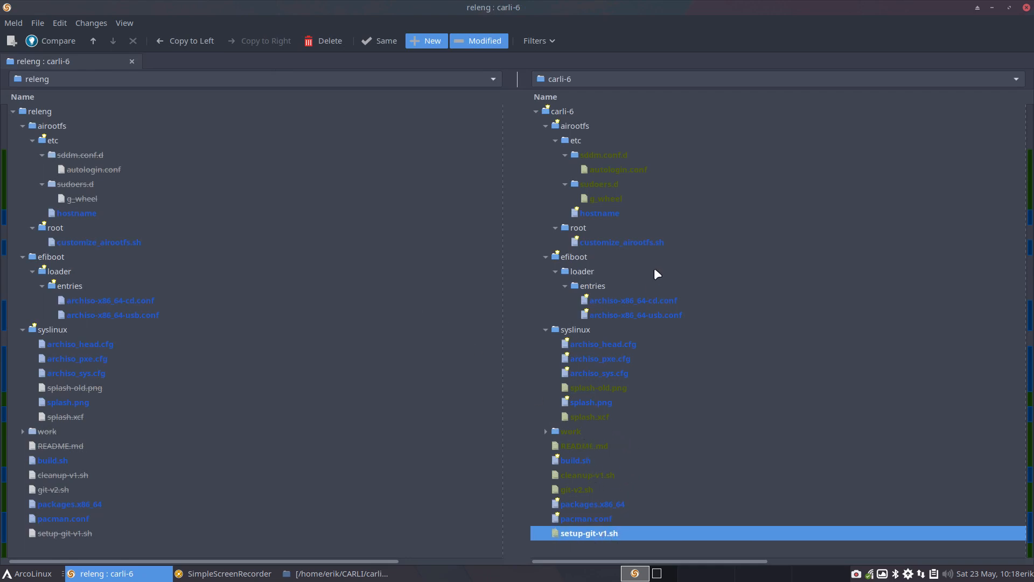
click(603, 185)
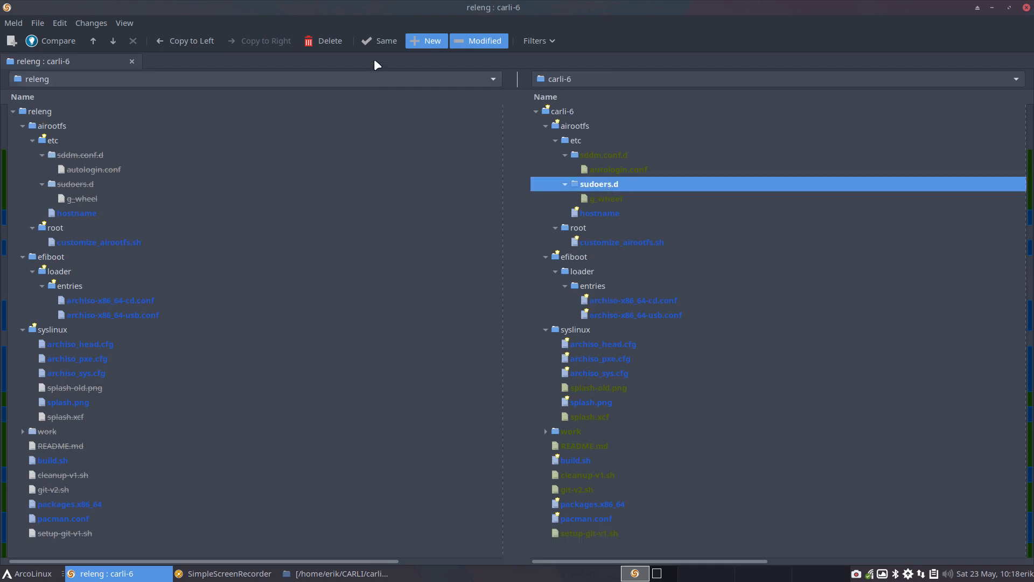
click(1026, 7)
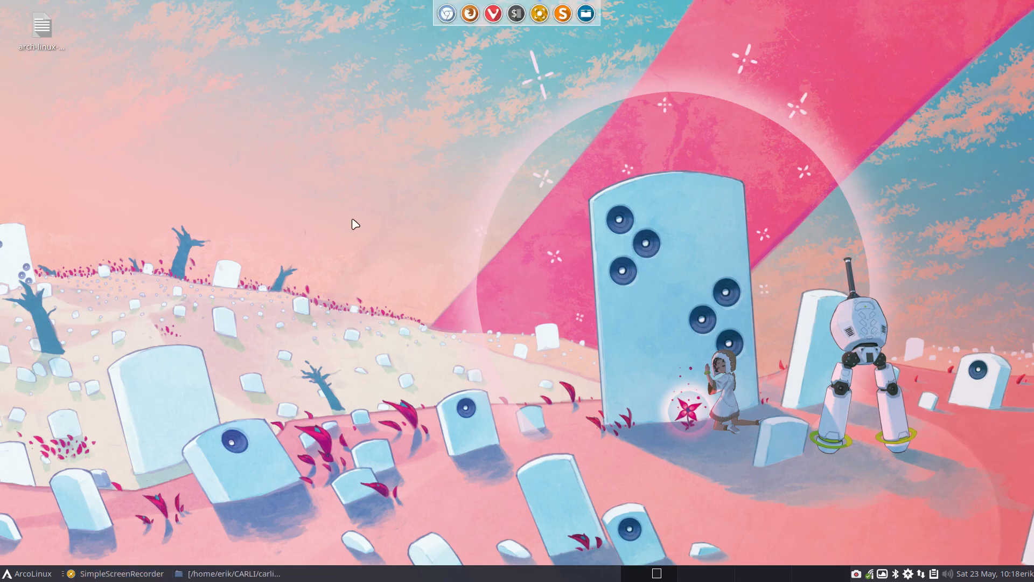
Step: In VirtualBox, remove the Arch Linux virtual machine and delete all its files
key(super+F7)
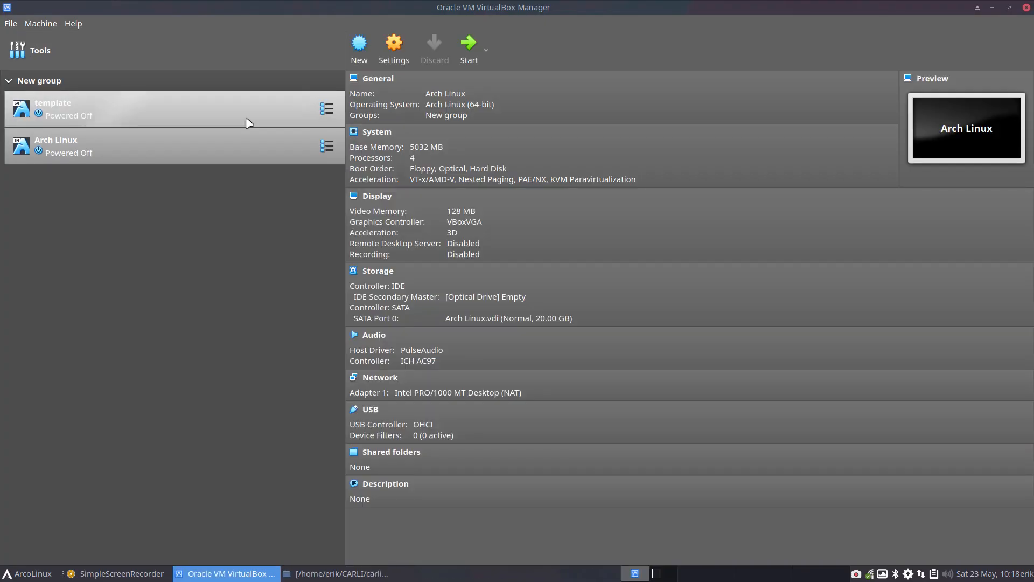
right_click(139, 142)
click(178, 218)
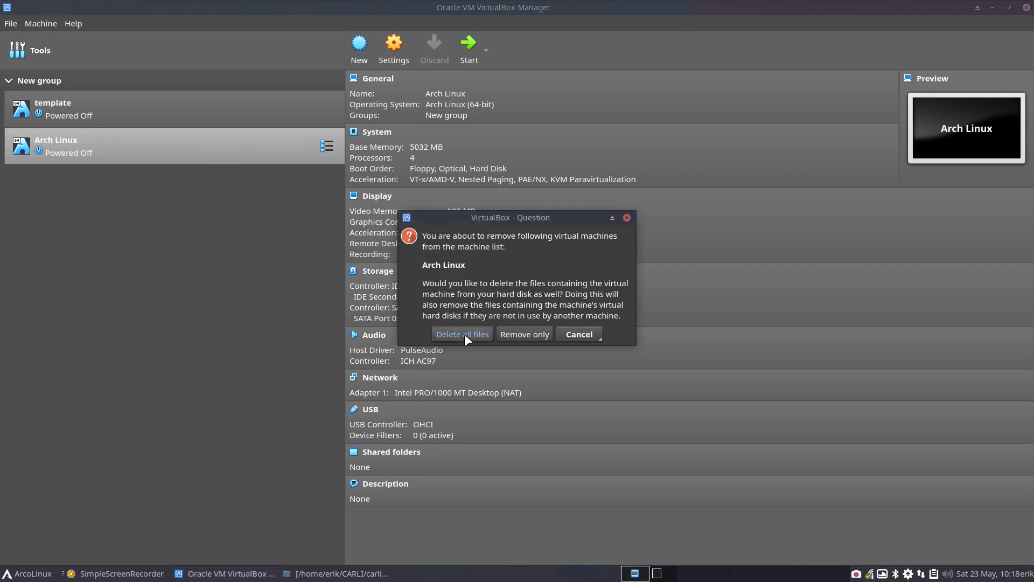
click(469, 335)
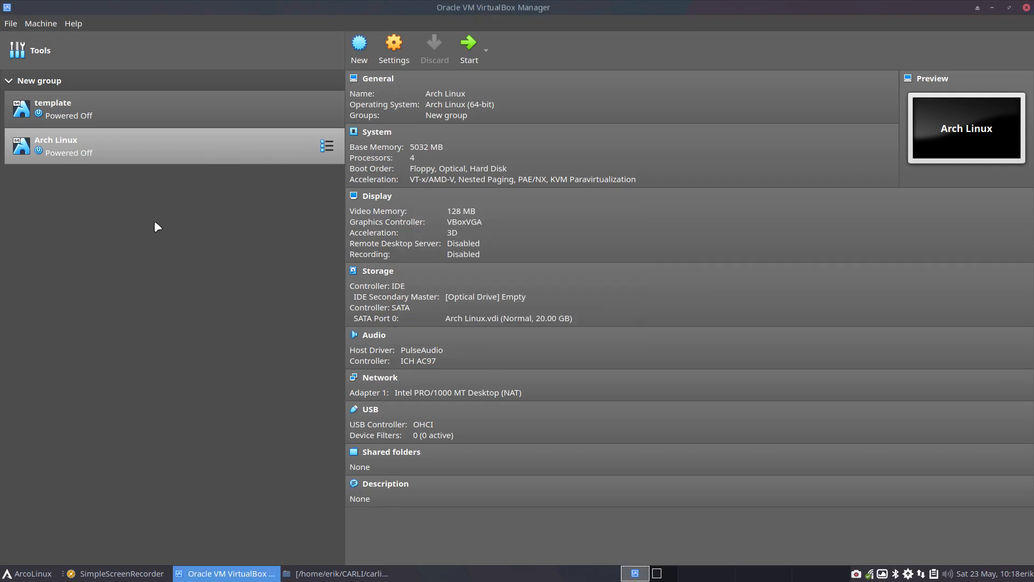
Step: Clone the template virtual machine as a full clone named Carli-6
right_click(91, 104)
click(140, 131)
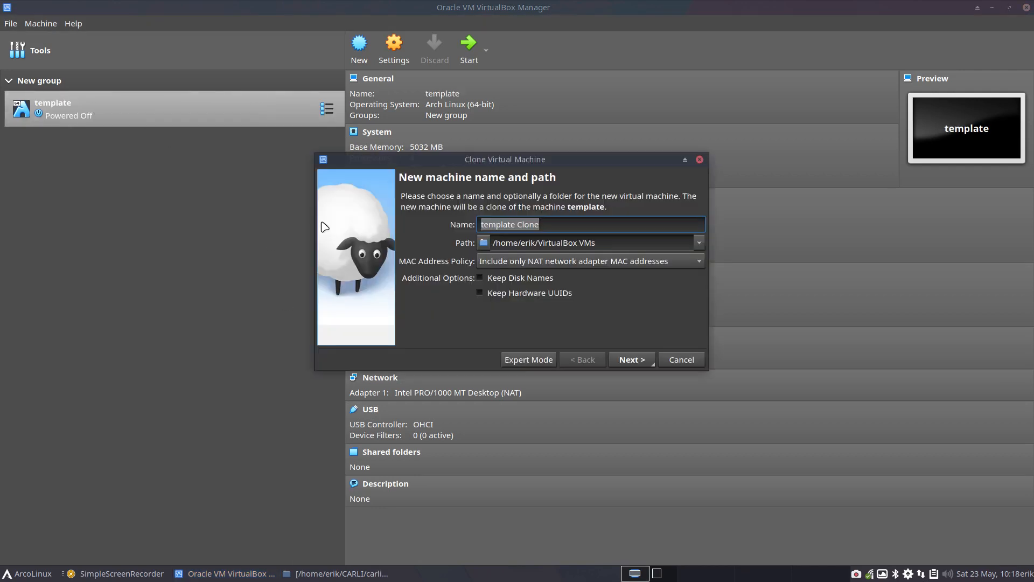
text(Carli)
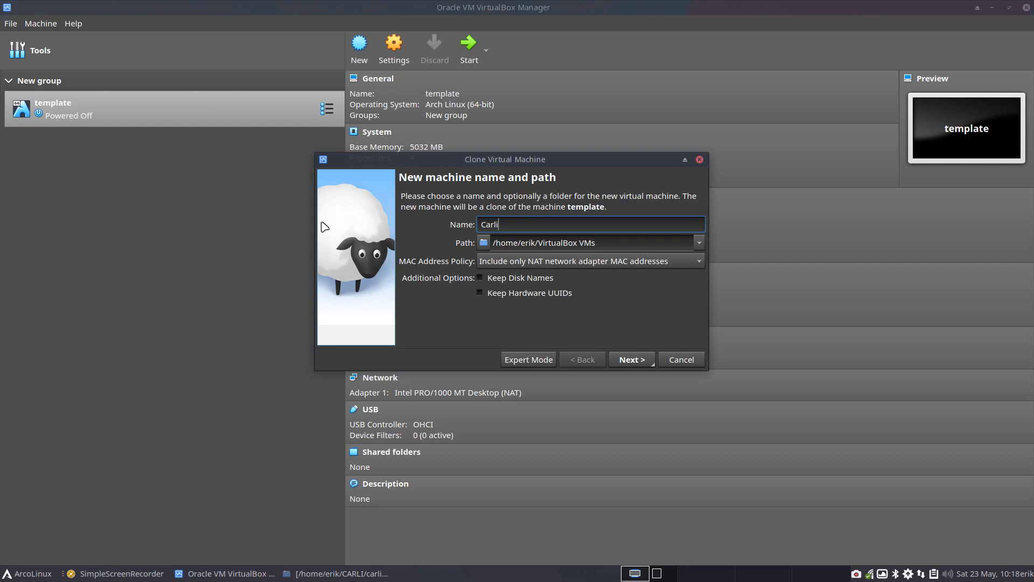
text(-6)
click(625, 358)
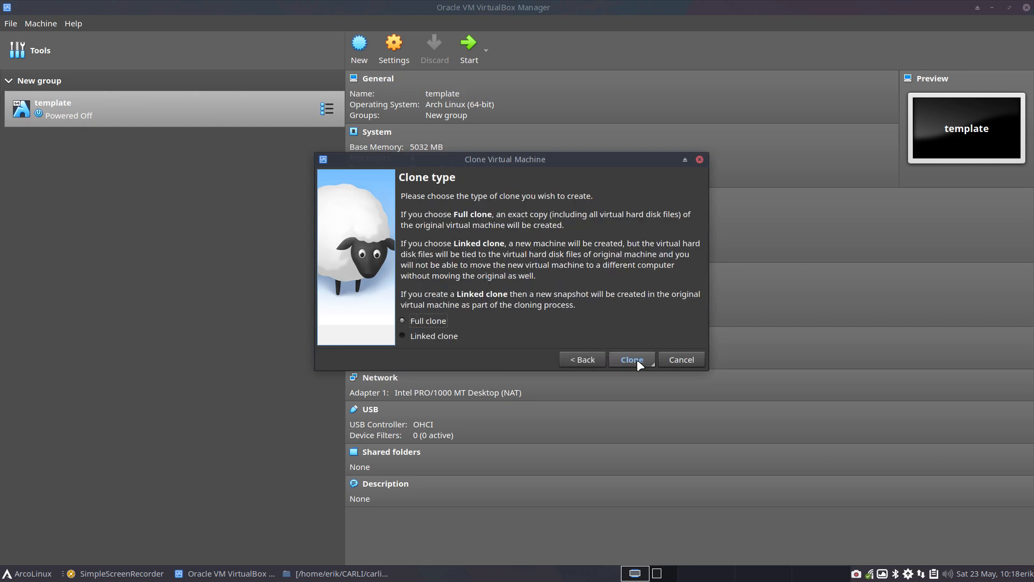
click(642, 360)
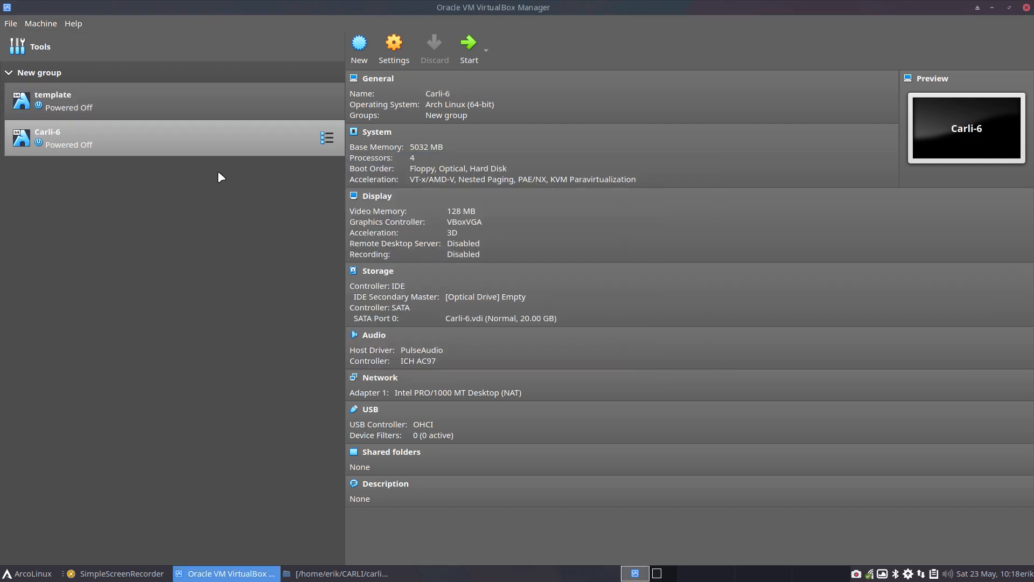
Step: In the file manager, go to the CARLI/carli-6/out folder and mount carli-2020.05.23-x86_64.iso
click(992, 7)
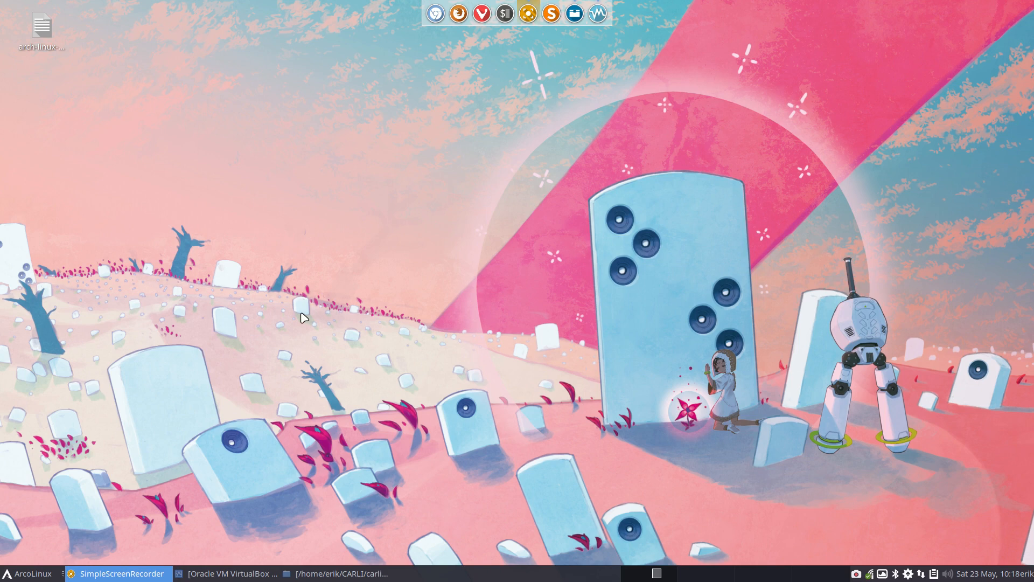
key(super+shift+Return)
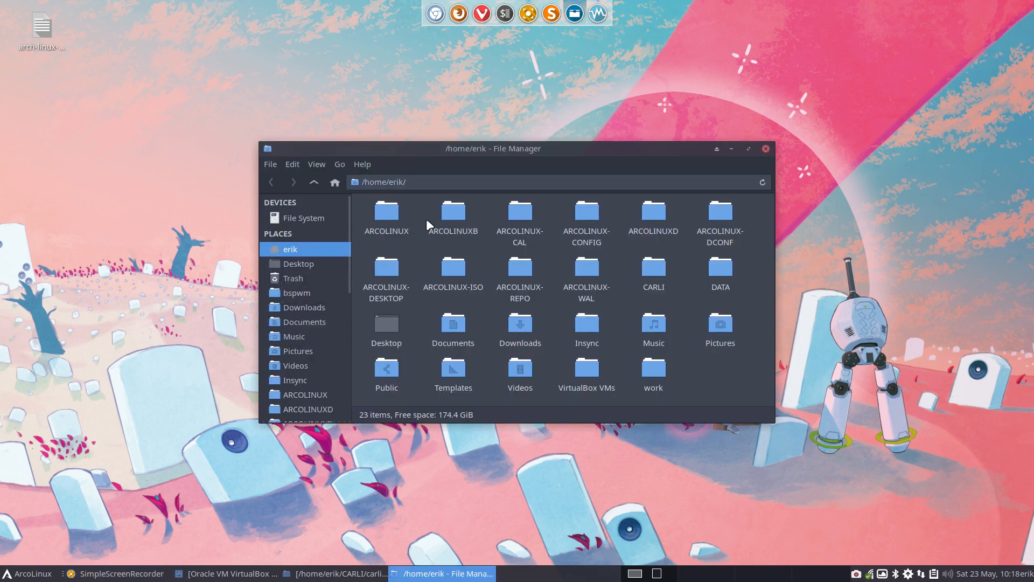
scroll(305, 390, down, 4)
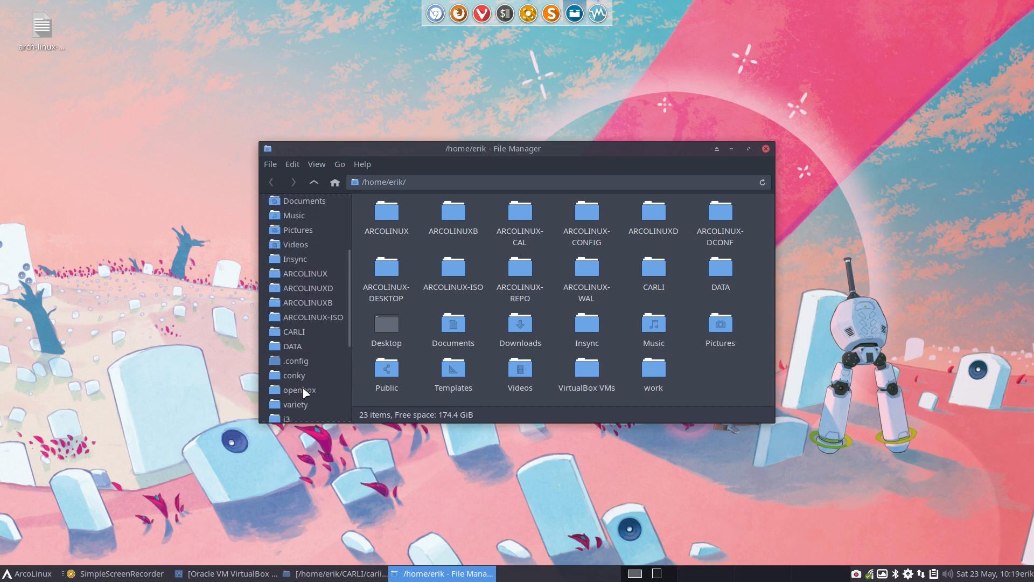
click(302, 332)
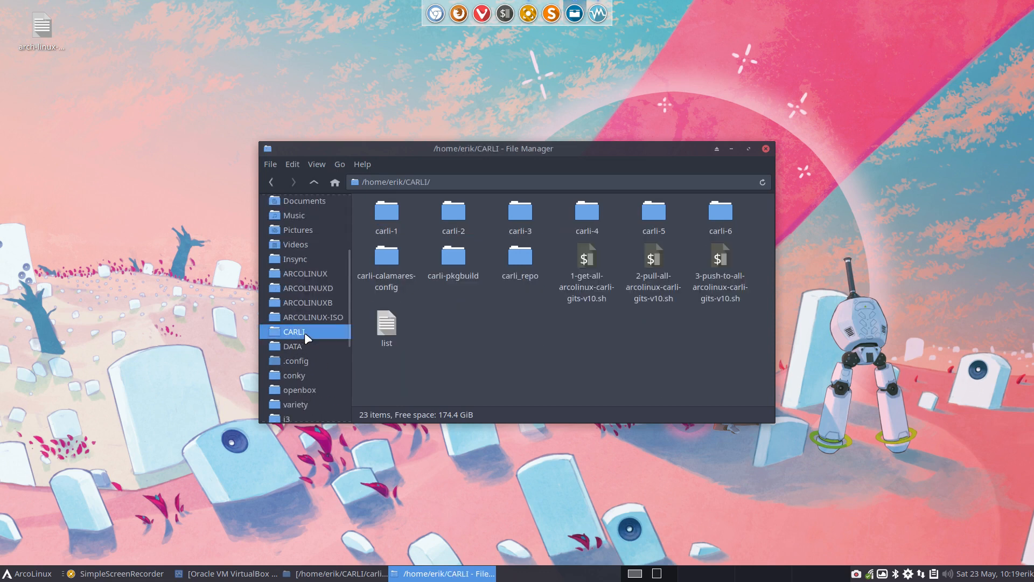
double_click(724, 211)
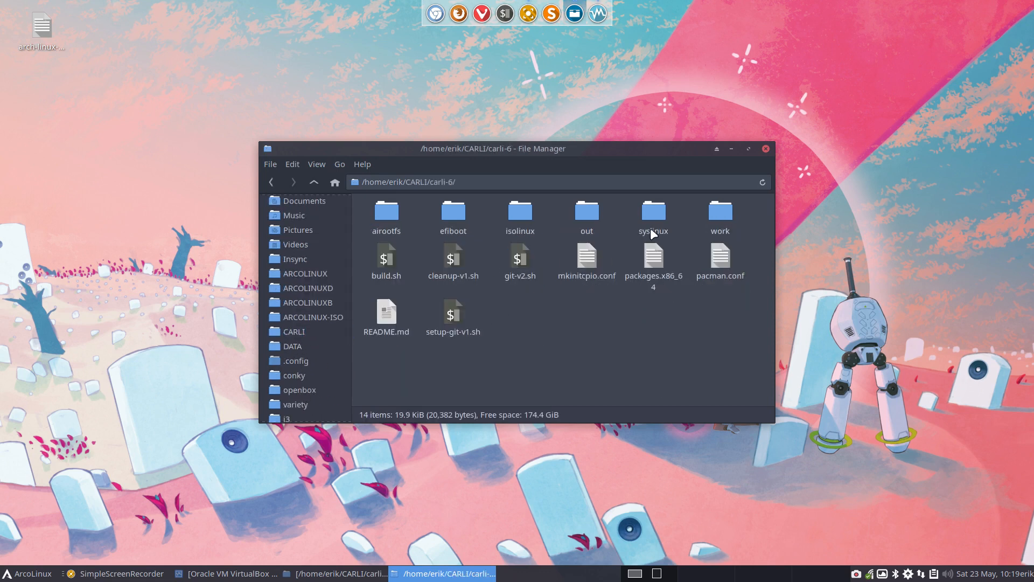
double_click(586, 211)
click(392, 214)
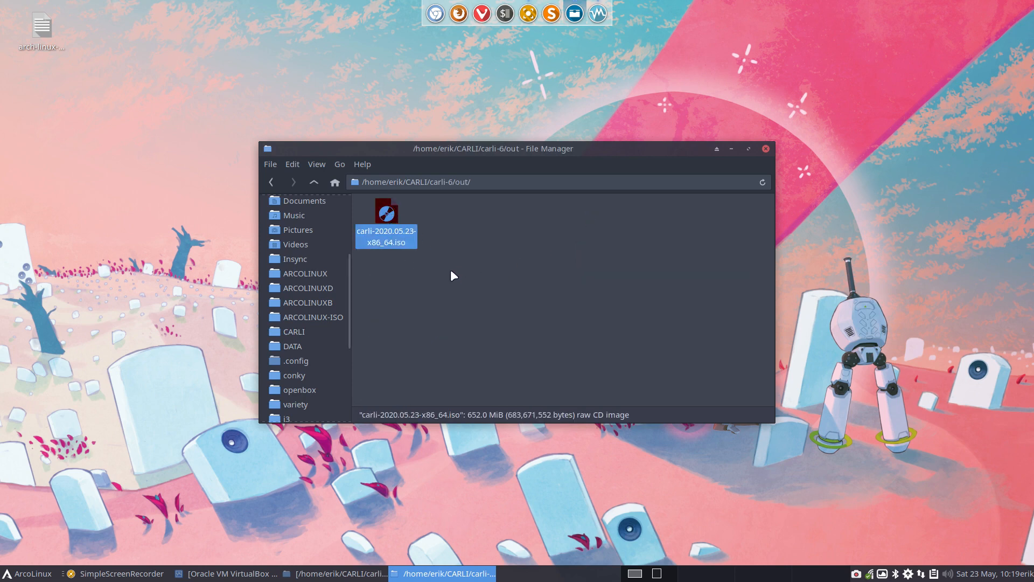
Step: Copy pkglist.x86_64.txt from the arch folder of the mounted CARLI_202005 volume to the desktop
scroll(328, 251, up, 5)
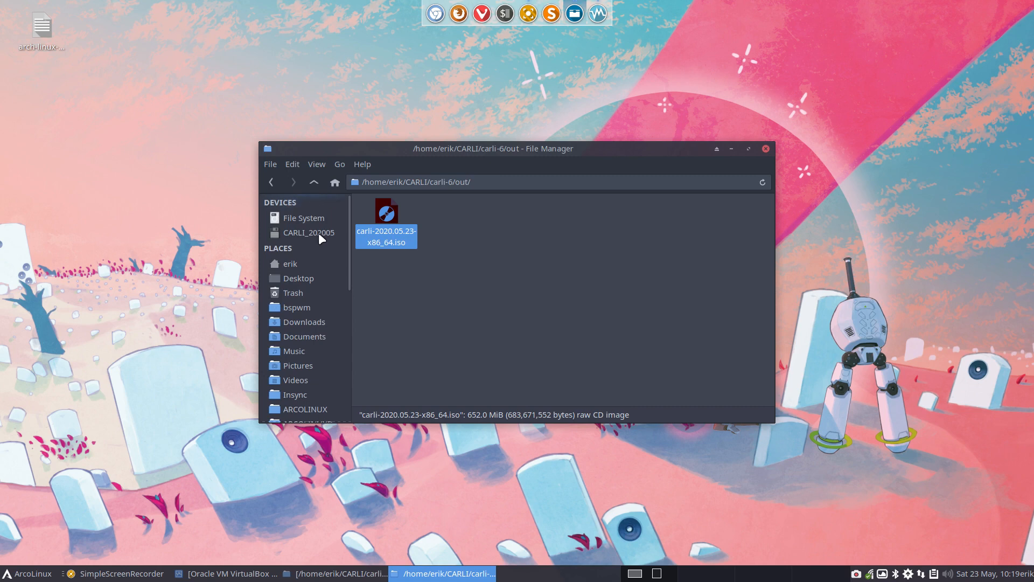
click(318, 233)
double_click(379, 213)
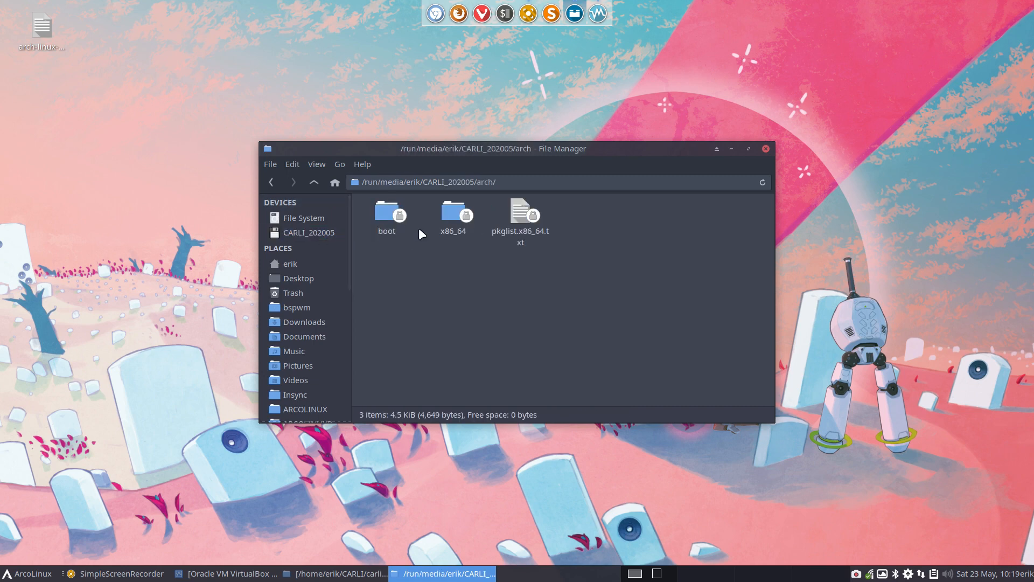
drag(519, 215, 57, 103)
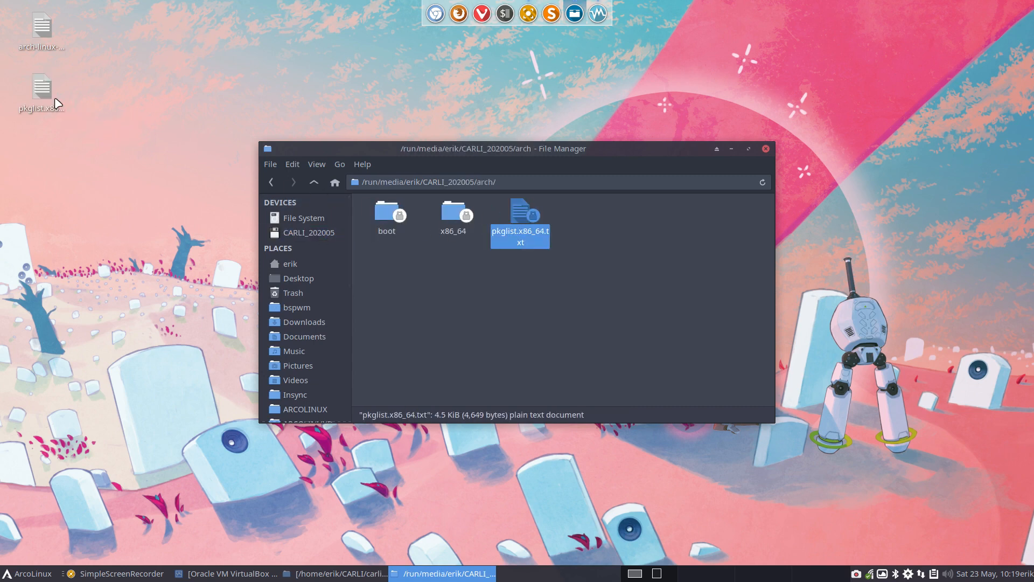
Step: Rename the package list copied to the desktop as carli-pkglist.x86_64.txt
click(53, 99)
key(F2)
key(Home)
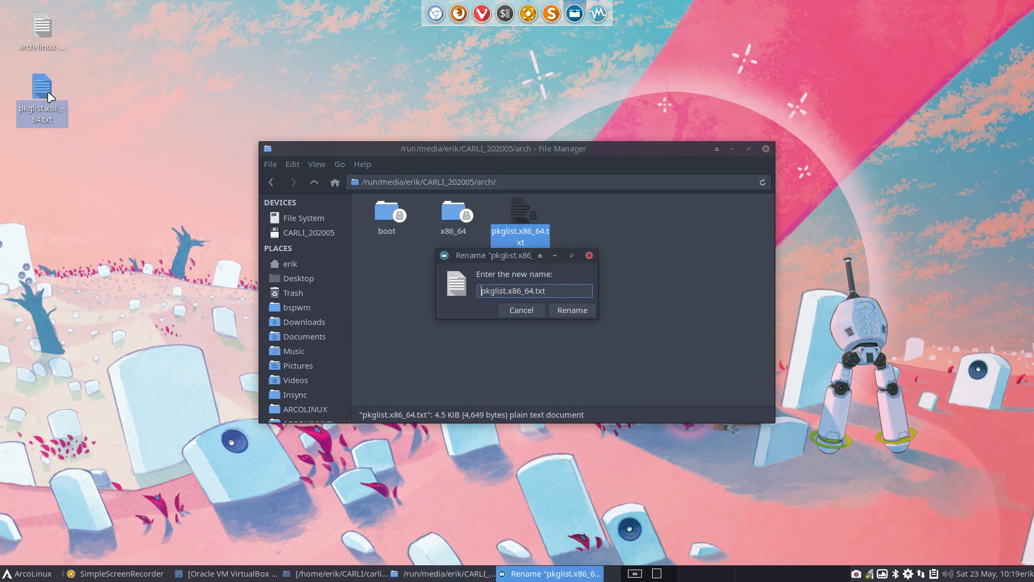
text(ac)
key(BackSpace)
key(BackSpace)
text(carli-)
key(Return)
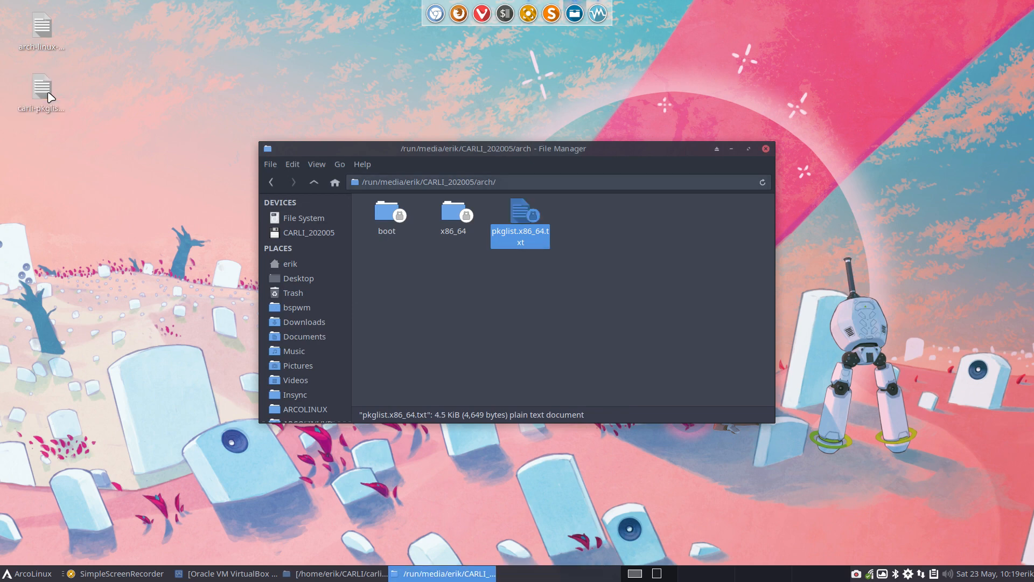
Step: Compare the two package lists on the desktop, arch-linux-pkglist.x86_64.txt and carli-pkglist.x86_64.txt, in Meld
drag(9, 11, 81, 149)
right_click(34, 88)
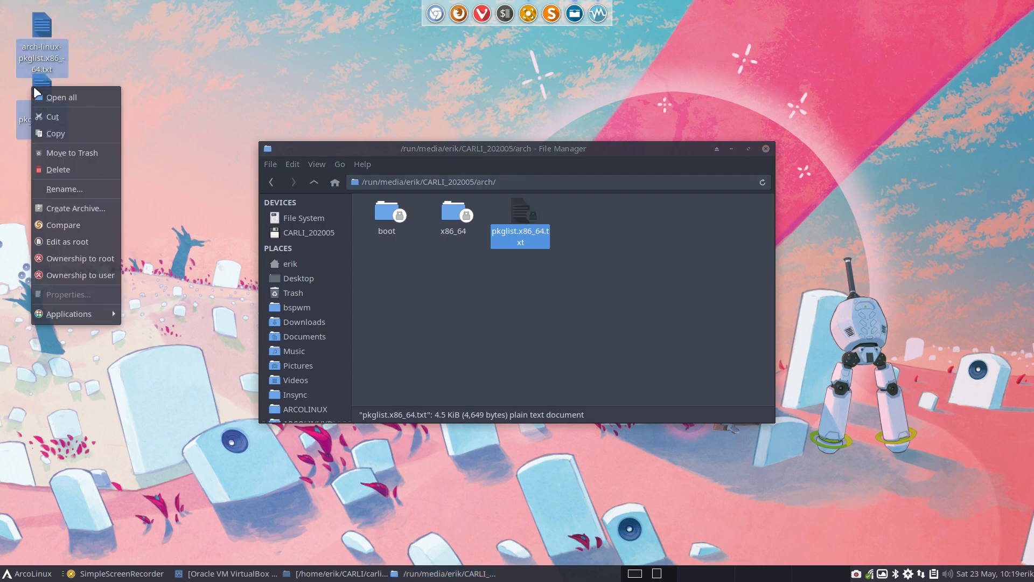
click(95, 224)
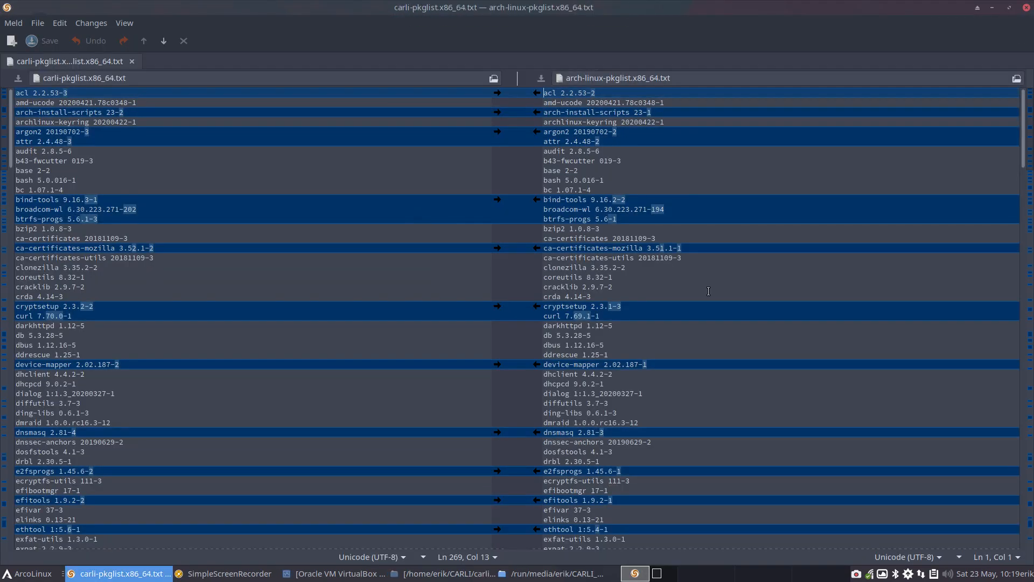
Step: Examine the package version differences between the Carli and Arch Linux lists, including bind-tools, through to the end, and close the comparison
scroll(708, 291, down, 2)
scroll(709, 293, down, 5)
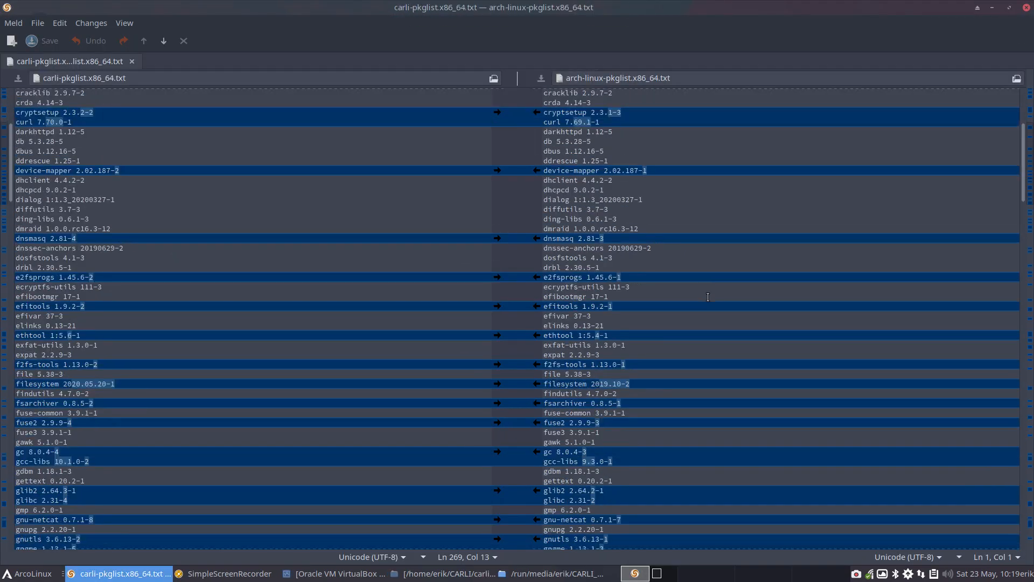
scroll(708, 298, up, 7)
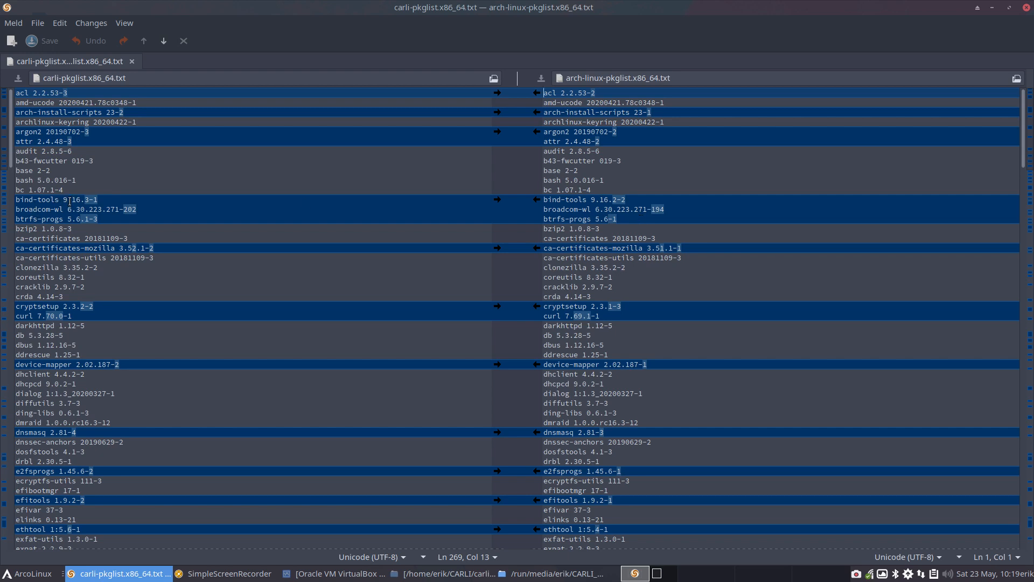
drag(69, 201, 108, 200)
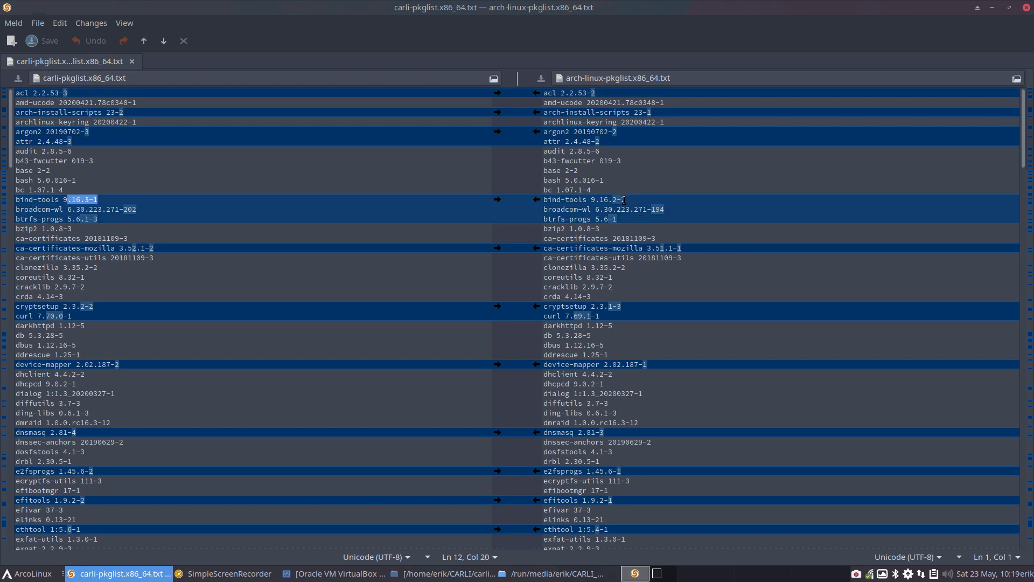
drag(613, 201, 626, 201)
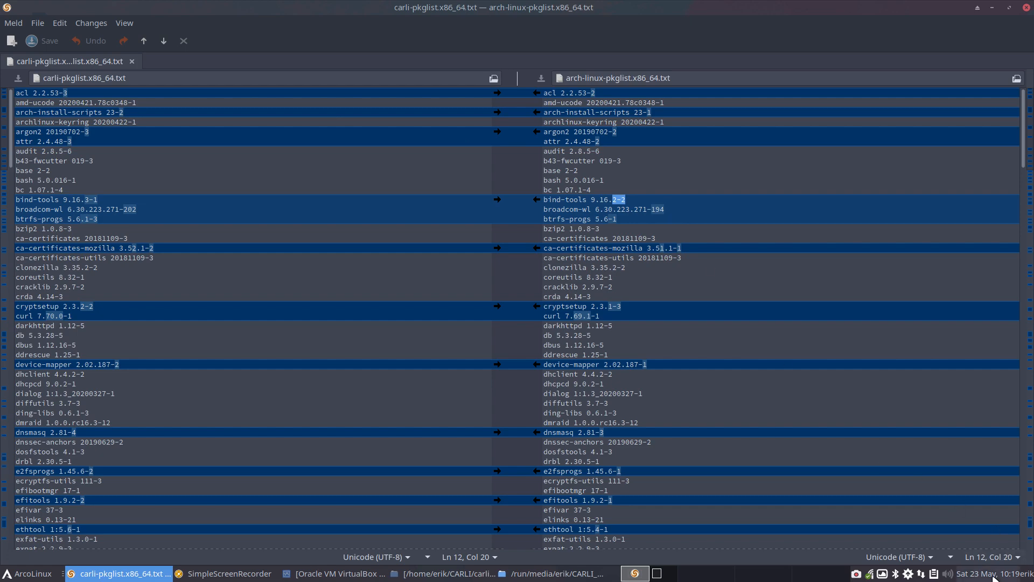
scroll(619, 346, down, 20)
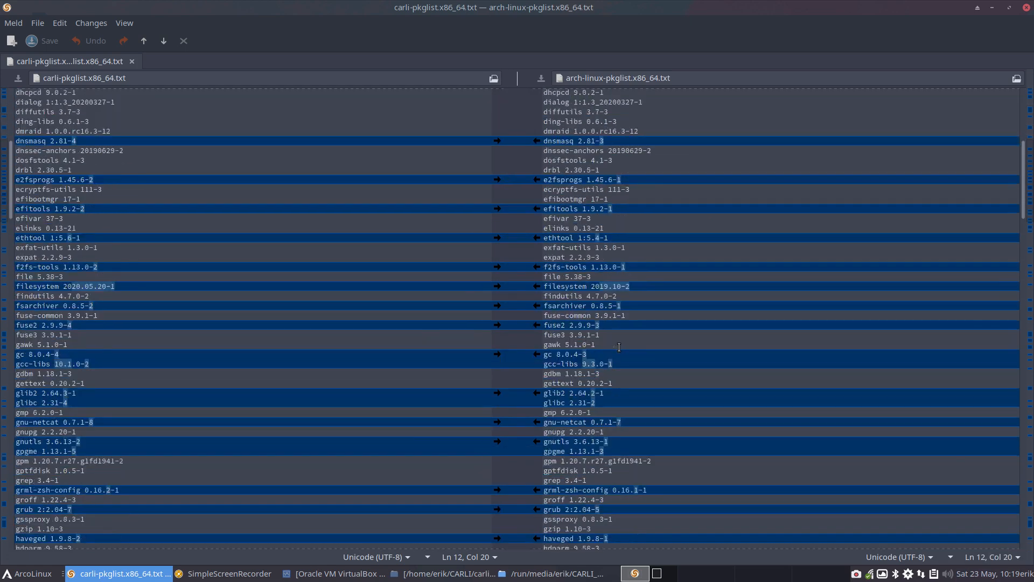
scroll(618, 346, down, 20)
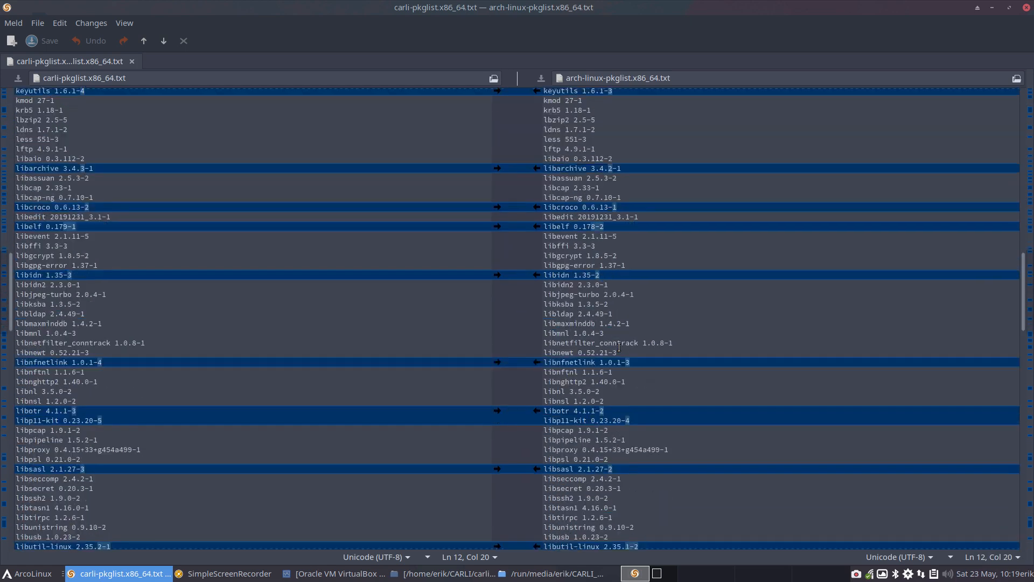
scroll(619, 347, down, 20)
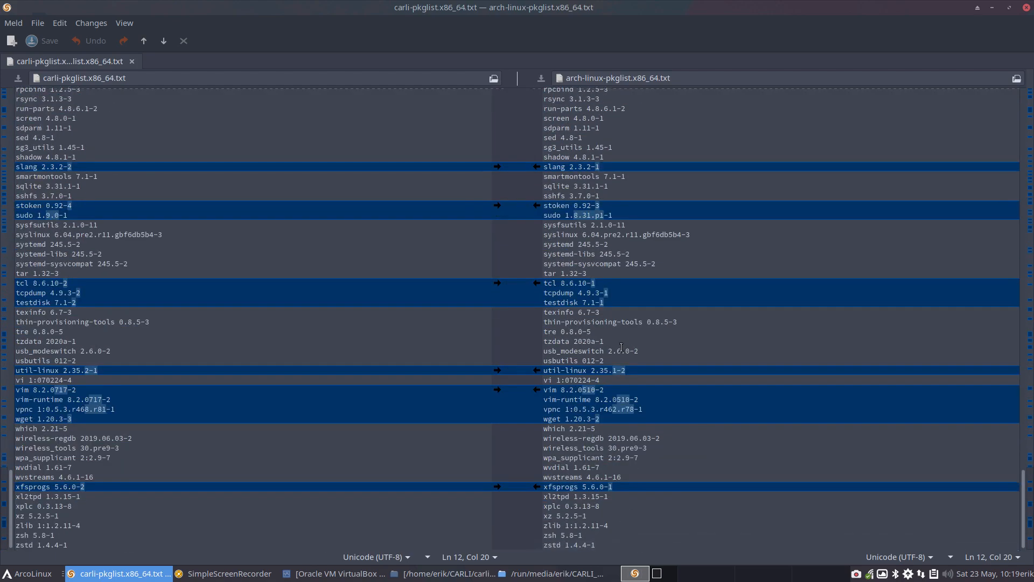
scroll(503, 506, down, 1)
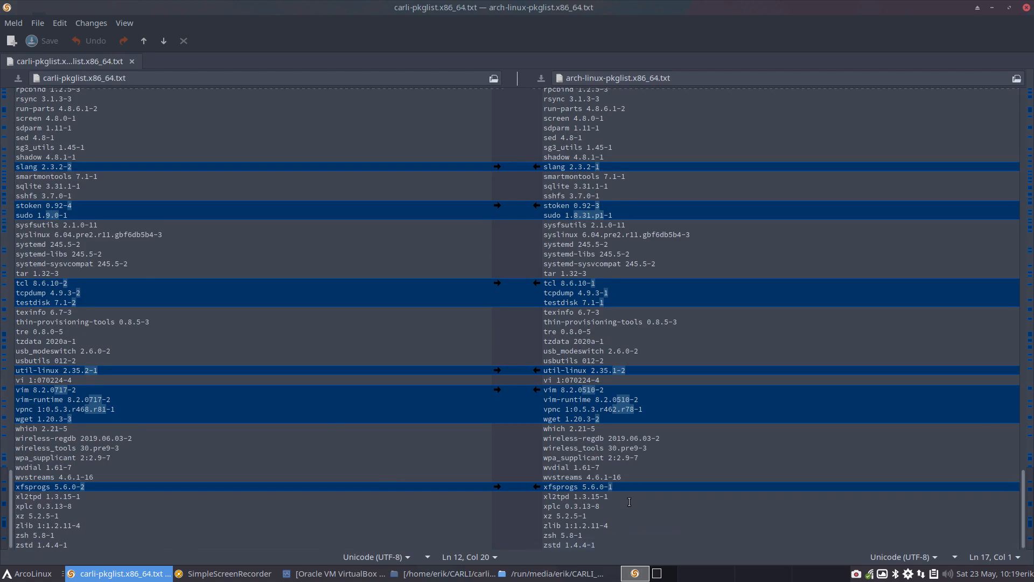
scroll(629, 502, up, 1)
scroll(629, 502, down, 2)
scroll(663, 377, up, 20)
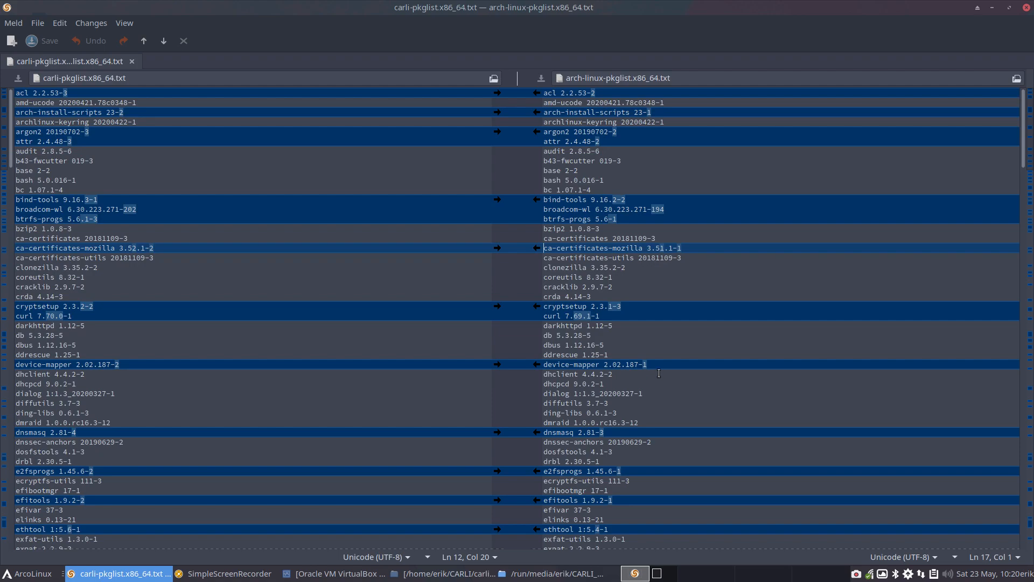
scroll(661, 375, down, 20)
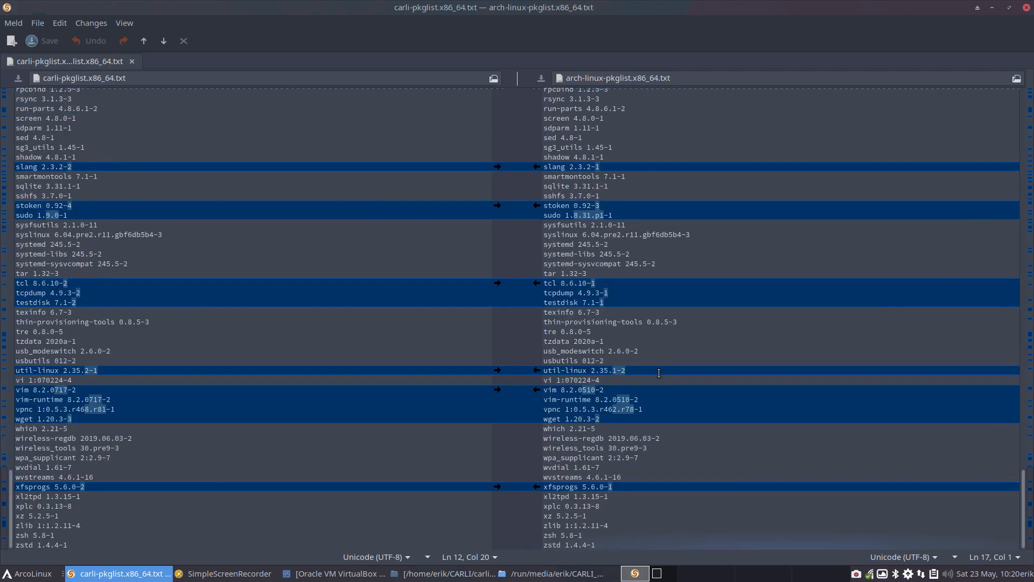
scroll(659, 372, up, 20)
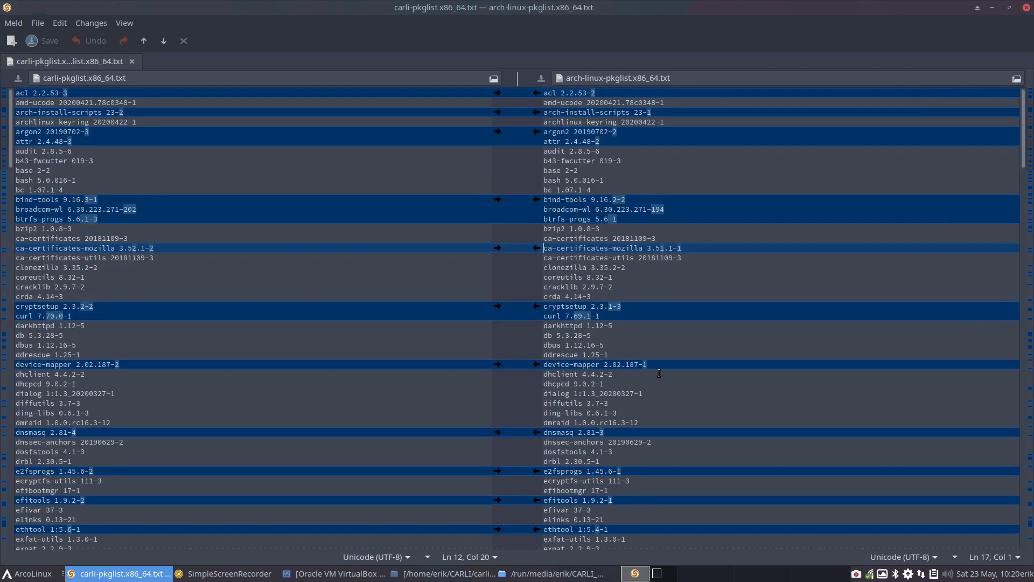
click(1026, 7)
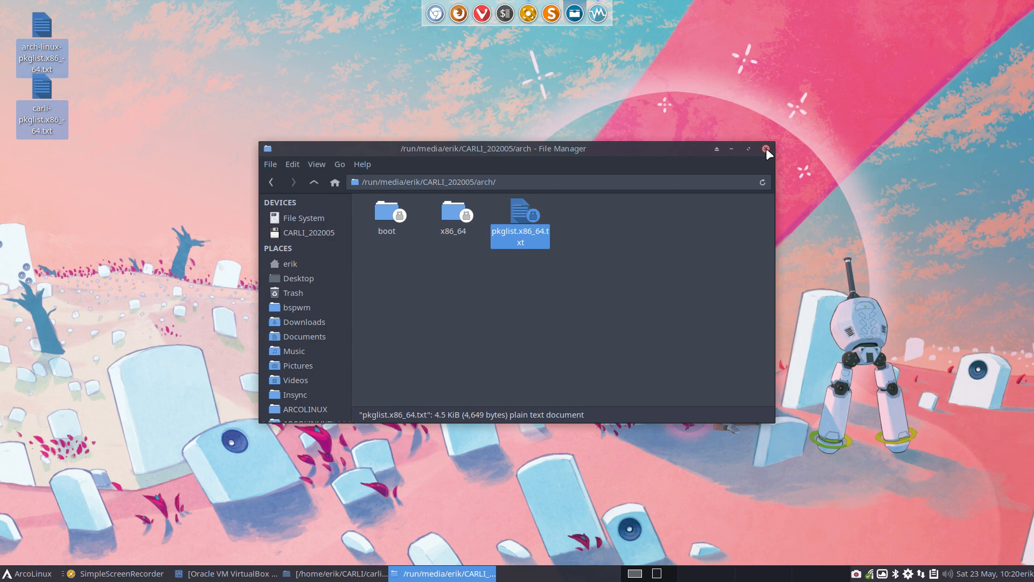
Step: Unmount the CARLI_202005 volume and go to the CARLI/carli-6/airootfs/root folder in the file manager
right_click(316, 233)
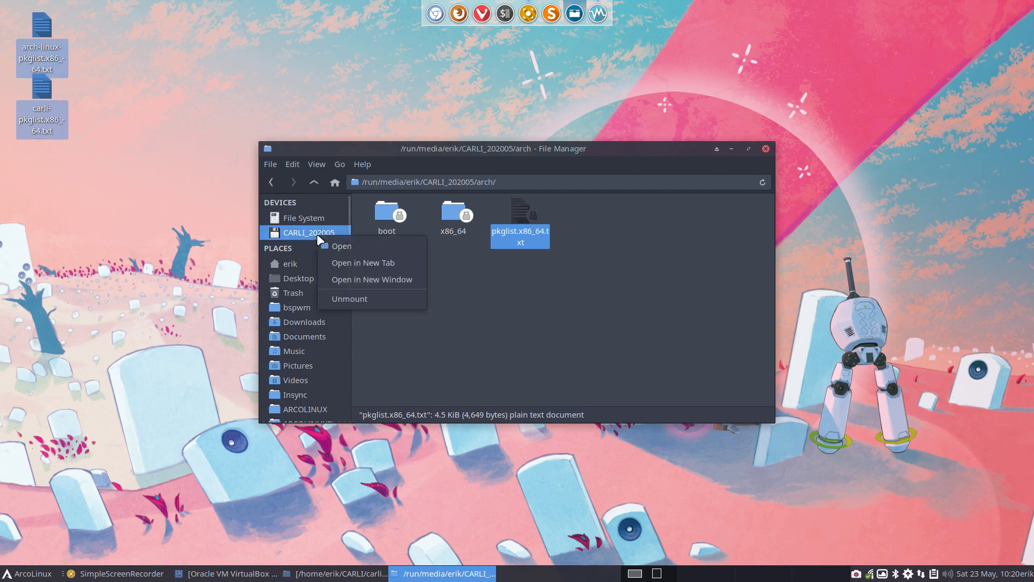
click(360, 294)
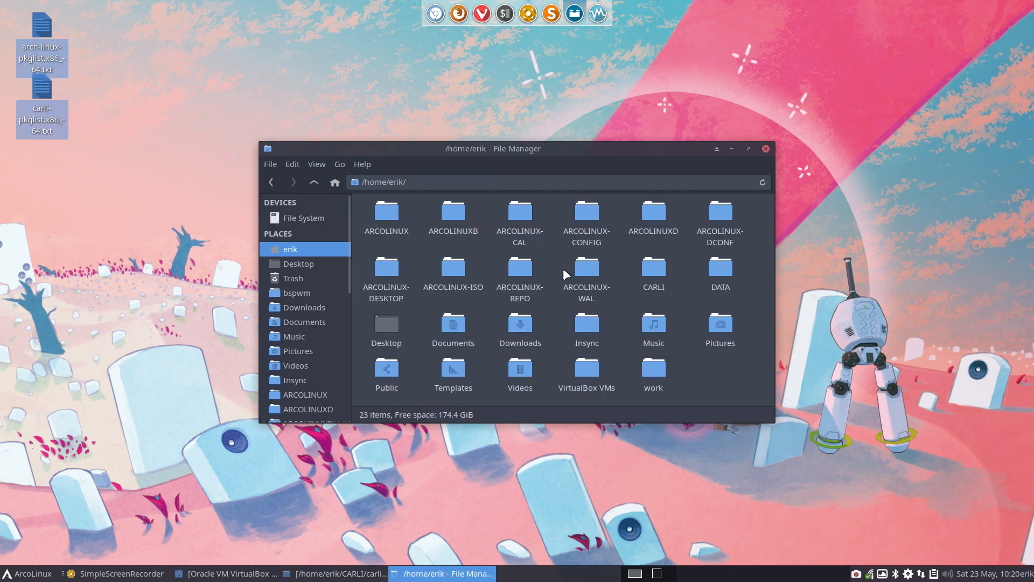
double_click(645, 149)
click(44, 313)
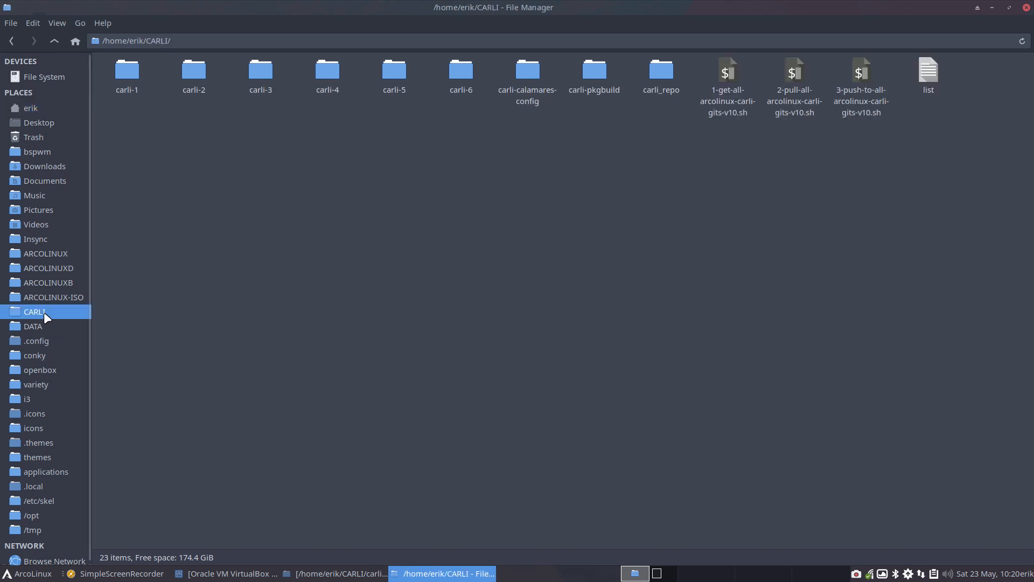
double_click(455, 70)
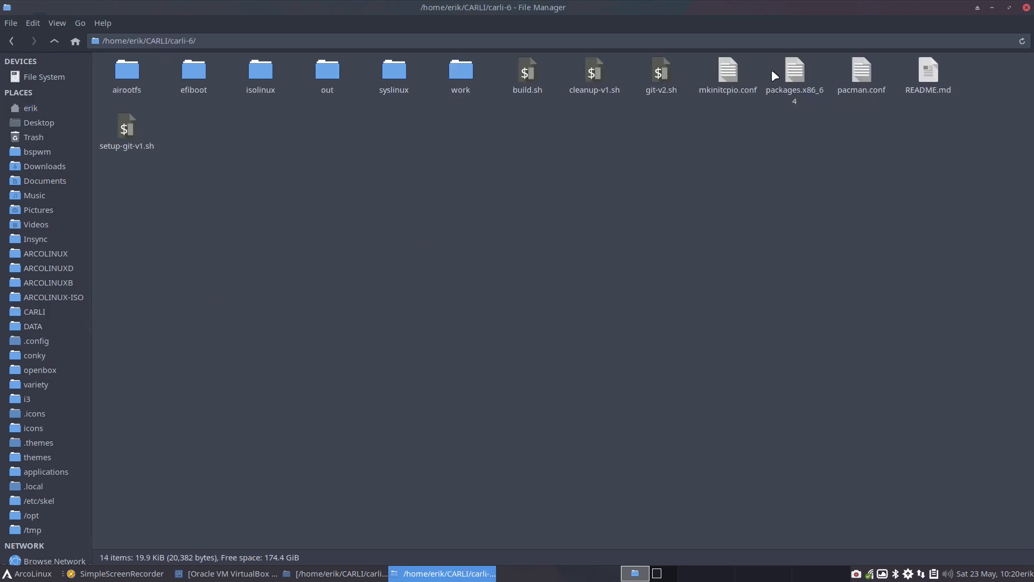
double_click(132, 74)
double_click(139, 71)
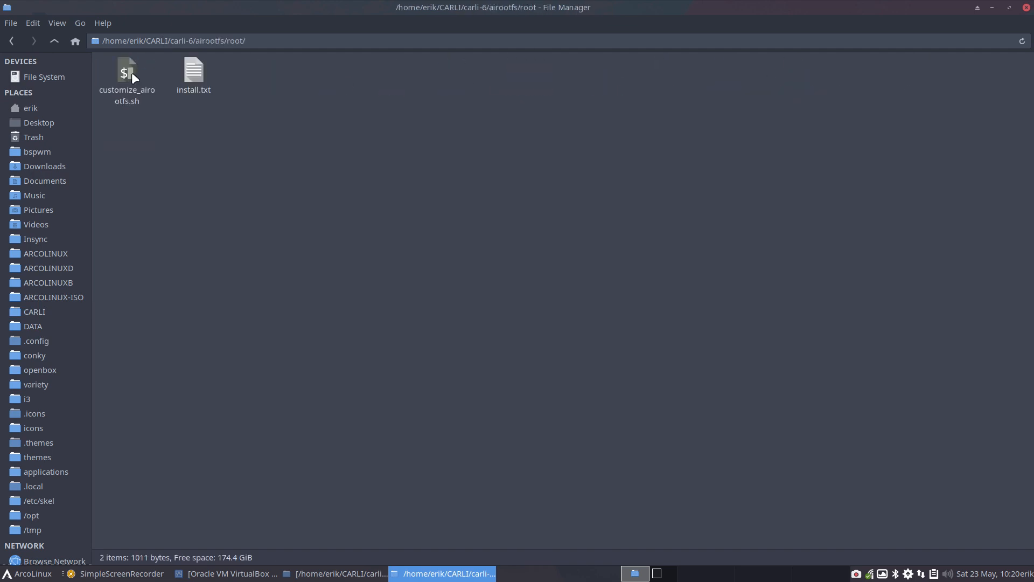
Step: Try to uncomment the "systemctl enable sddm.service" line in customize_airootfs.sh and save the file in Atom
click(132, 72)
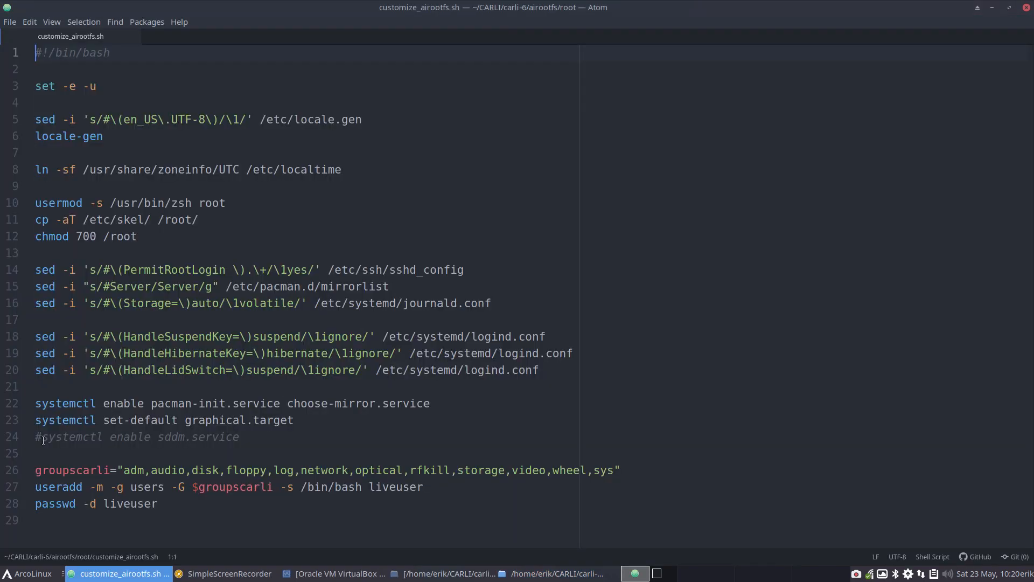
click(43, 440)
key(Delete)
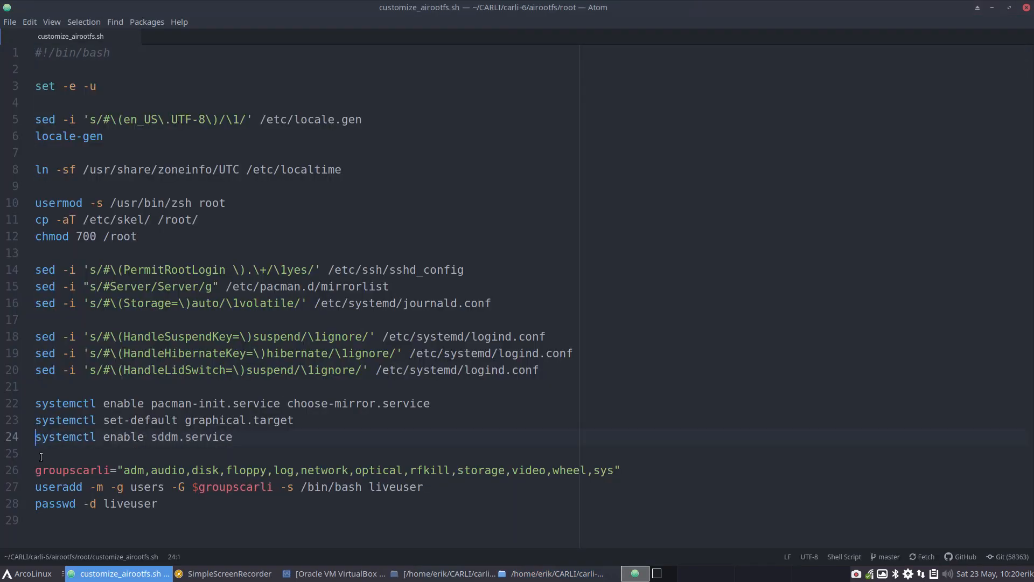
key(ctrl+s)
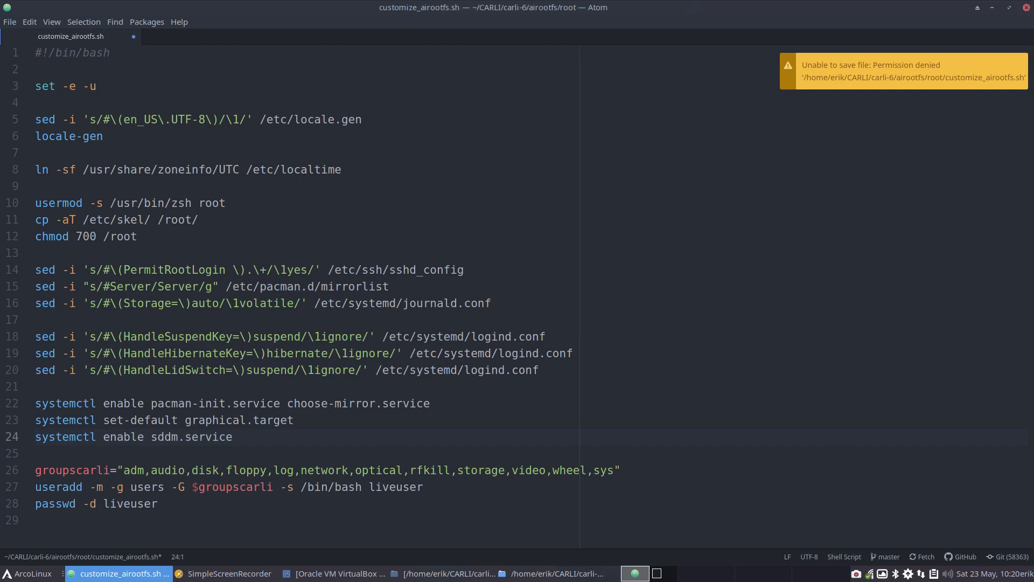
click(1027, 8)
click(589, 324)
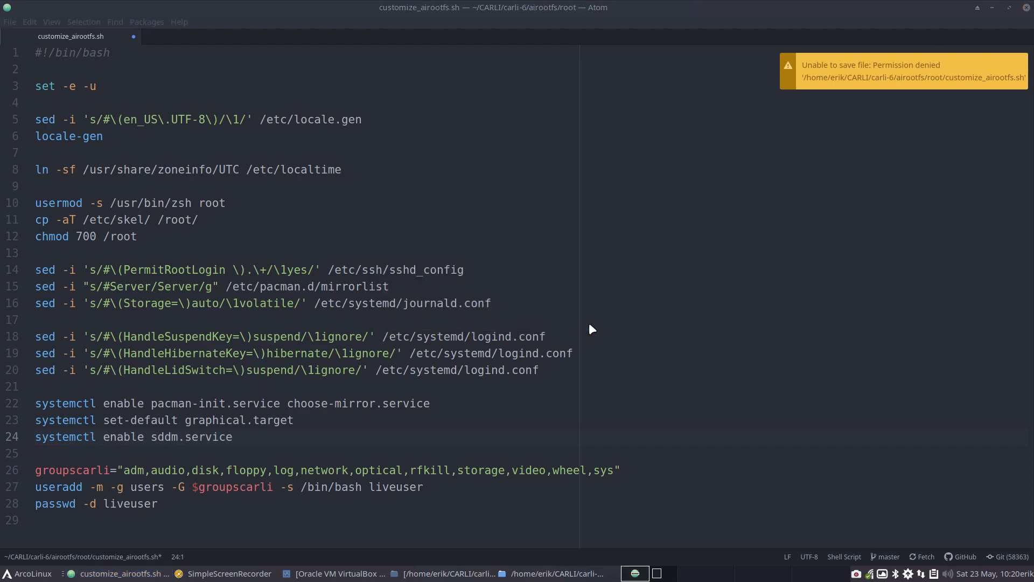
Step: Using Sublime Text, uncomment "systemctl enable sddm.service" in customize_airootfs.sh, save it with the account password, and close the editor
right_click(129, 82)
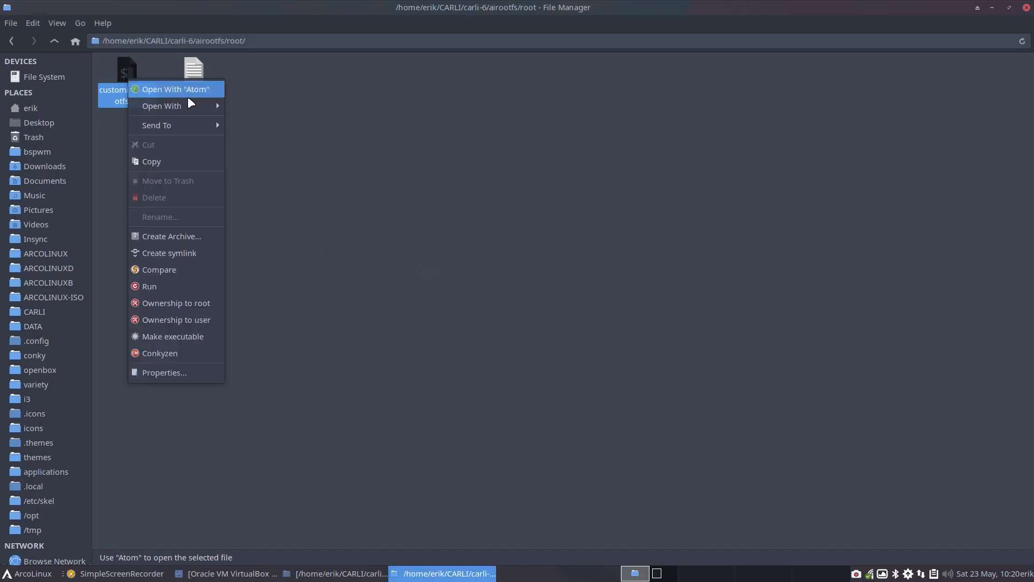
mouse_move(162, 104)
click(248, 103)
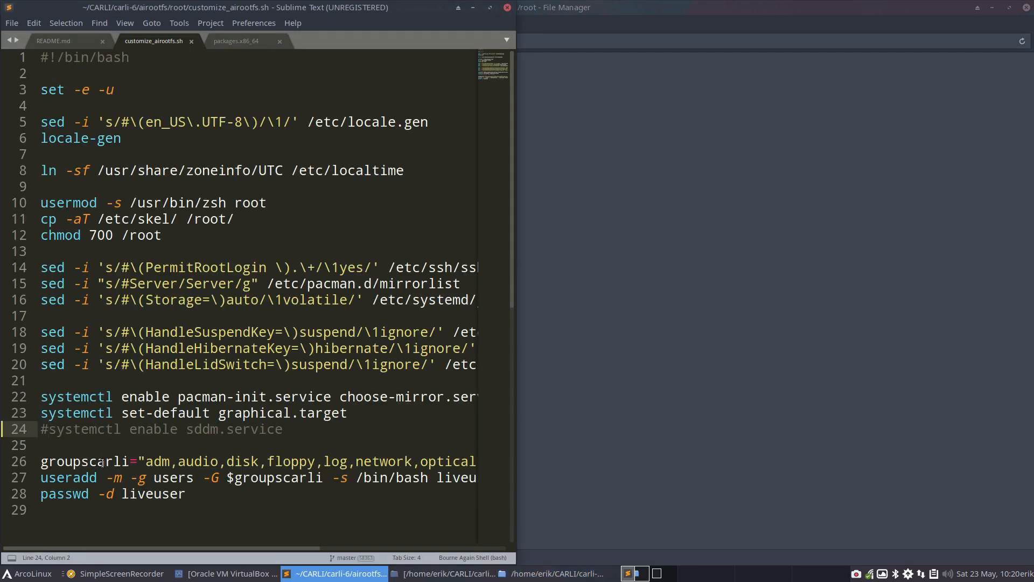
key(BackSpace)
key(ctrl+s)
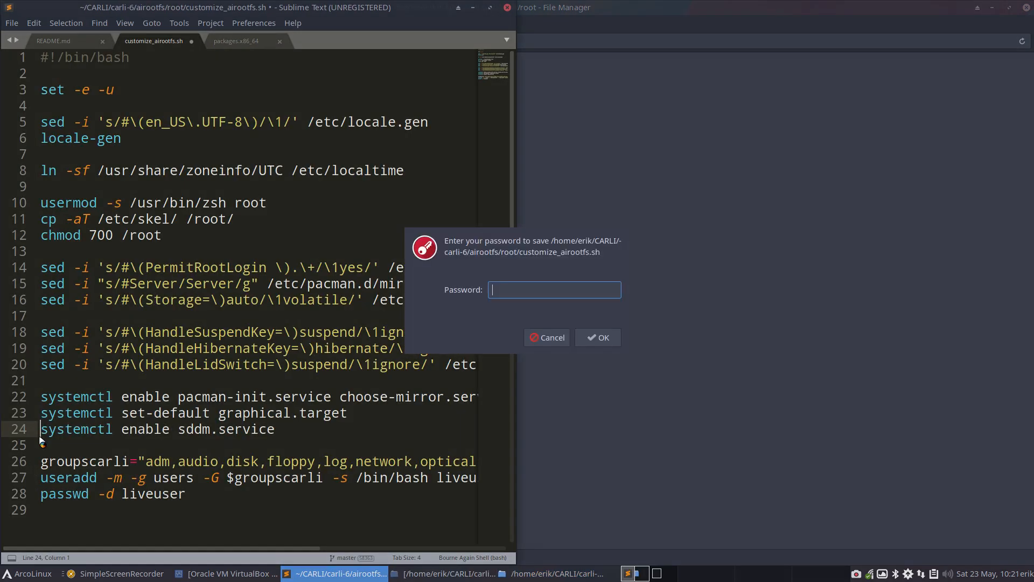
key(Return)
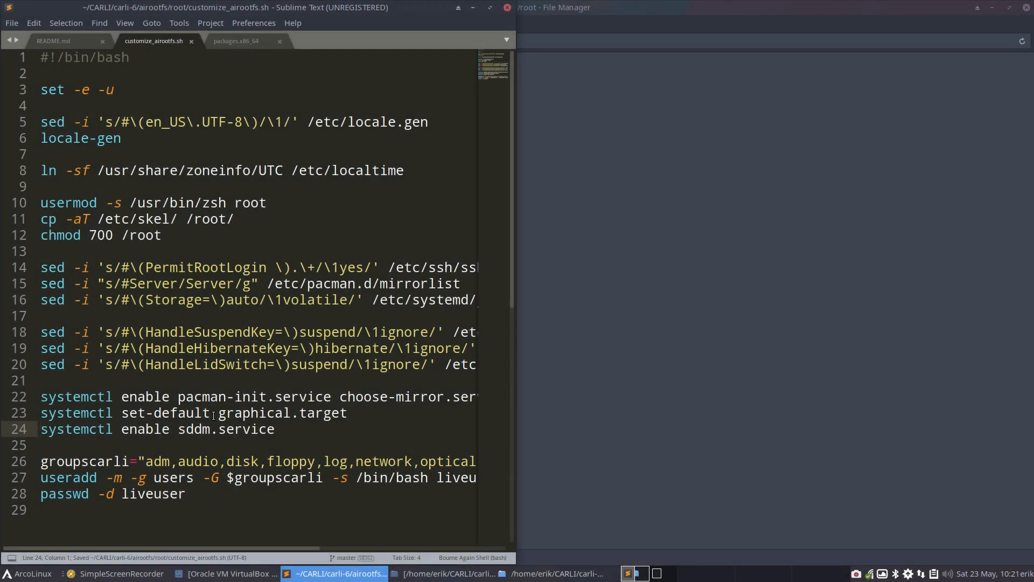
click(507, 8)
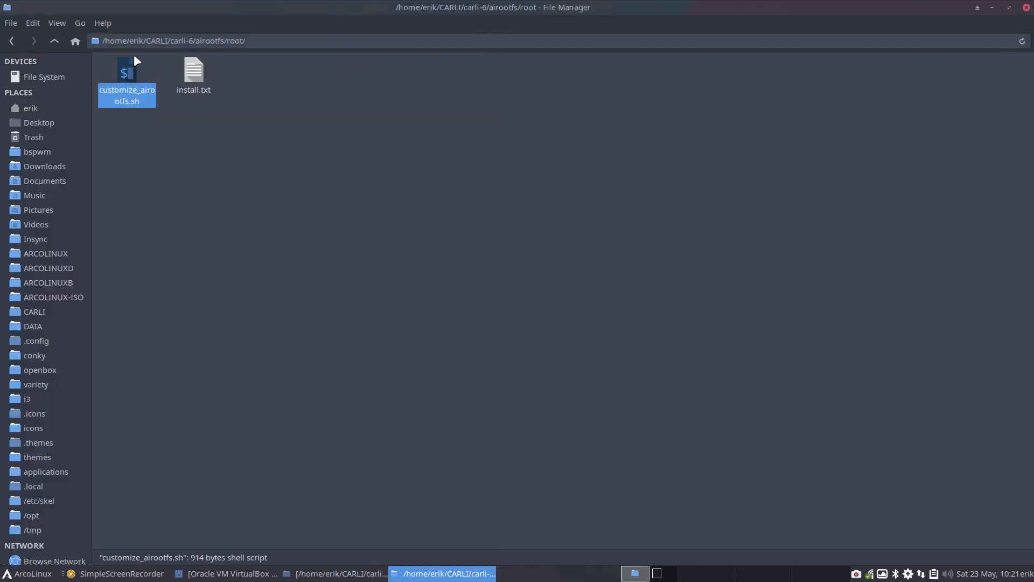
Step: Return to the carli-6 folder and open packages.x86_64 in a maximized Sublime Text window at its Carli and Software sections
click(56, 40)
click(57, 41)
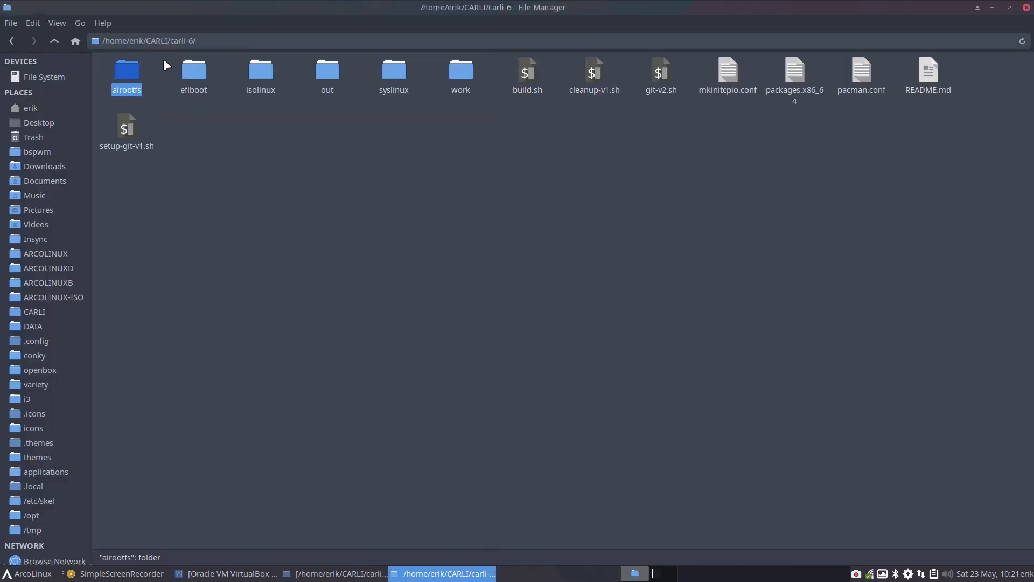
double_click(785, 76)
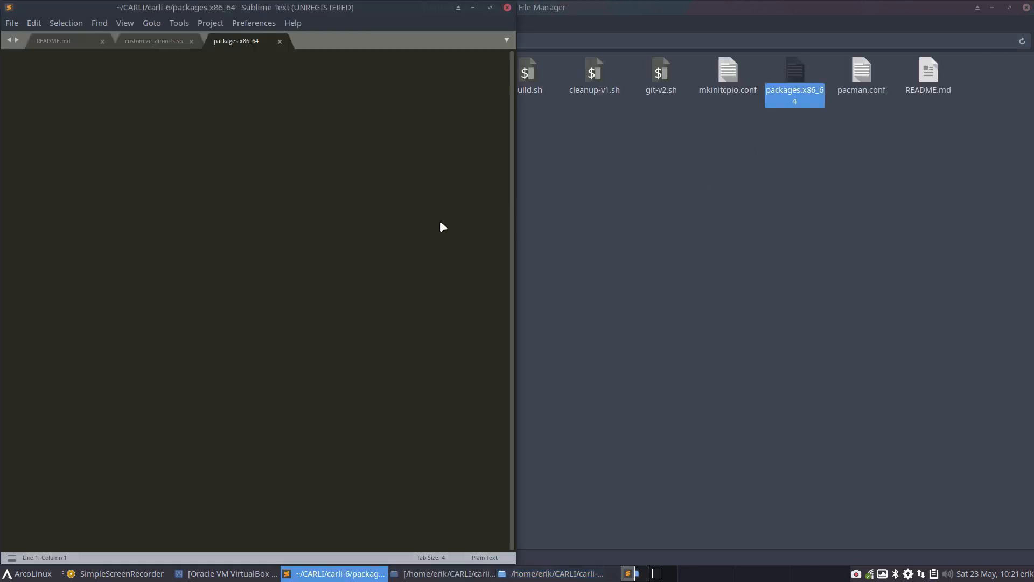
double_click(342, 11)
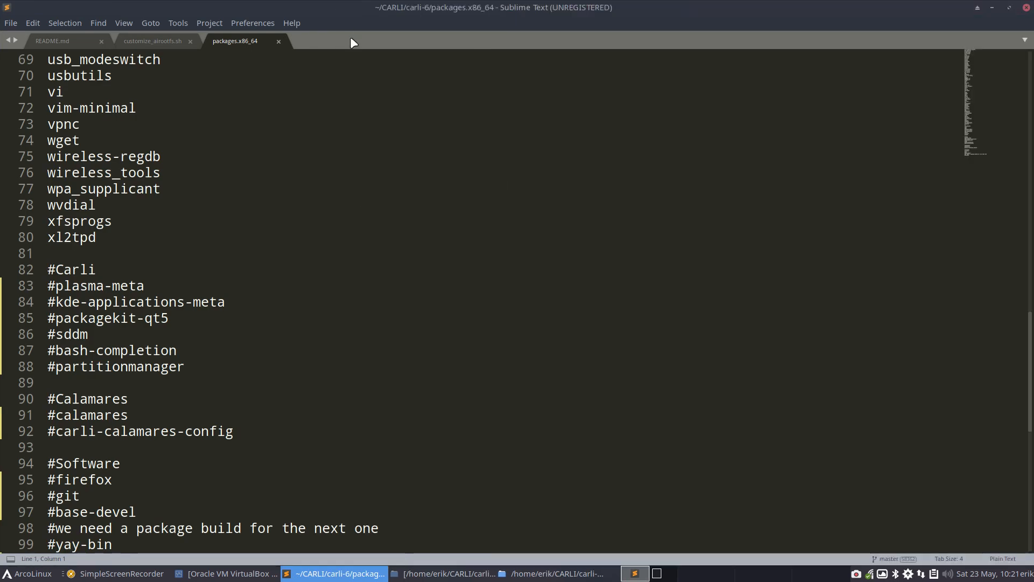
scroll(346, 270, down, 10)
scroll(339, 295, up, 7)
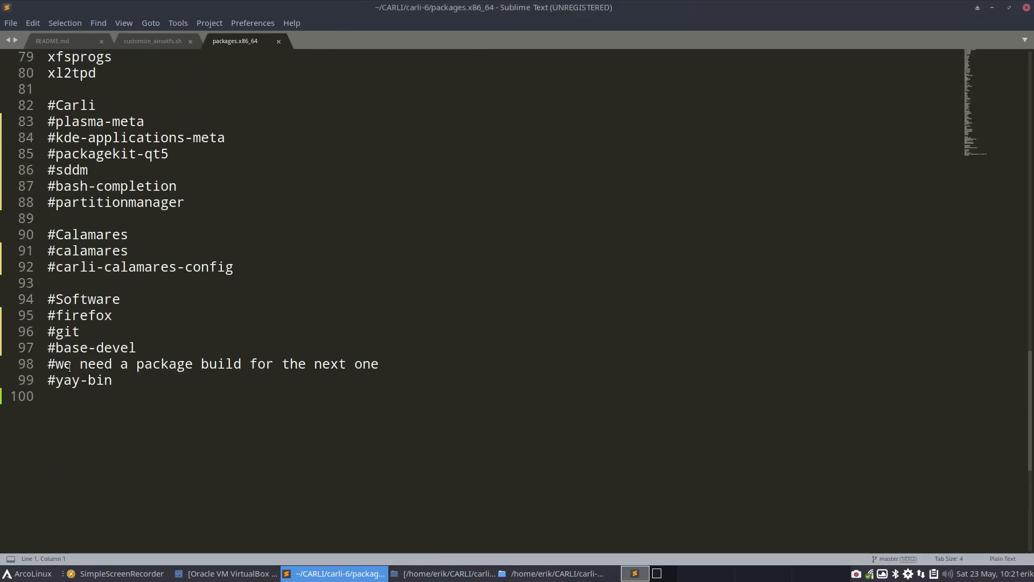
Step: Uncomment base-devel, git and firefox in the Software section of packages.x86_64
click(55, 353)
key(BackSpace)
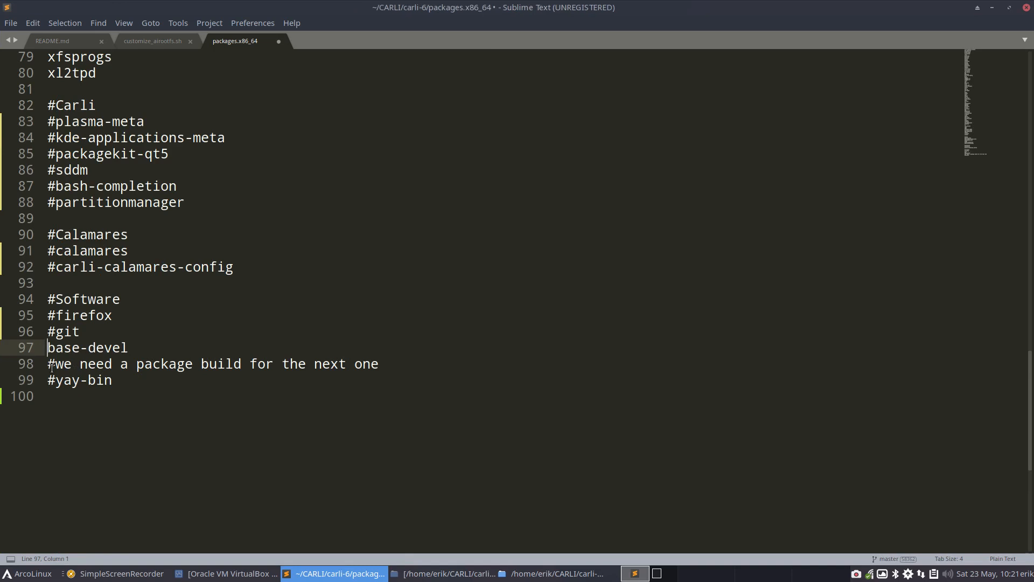
key(Up)
key(Delete)
key(Up)
key(Delete)
Step: Uncomment carli-calamares-config and calamares in the Calamares section of packages.x86_64
key(Up)
key(Up)
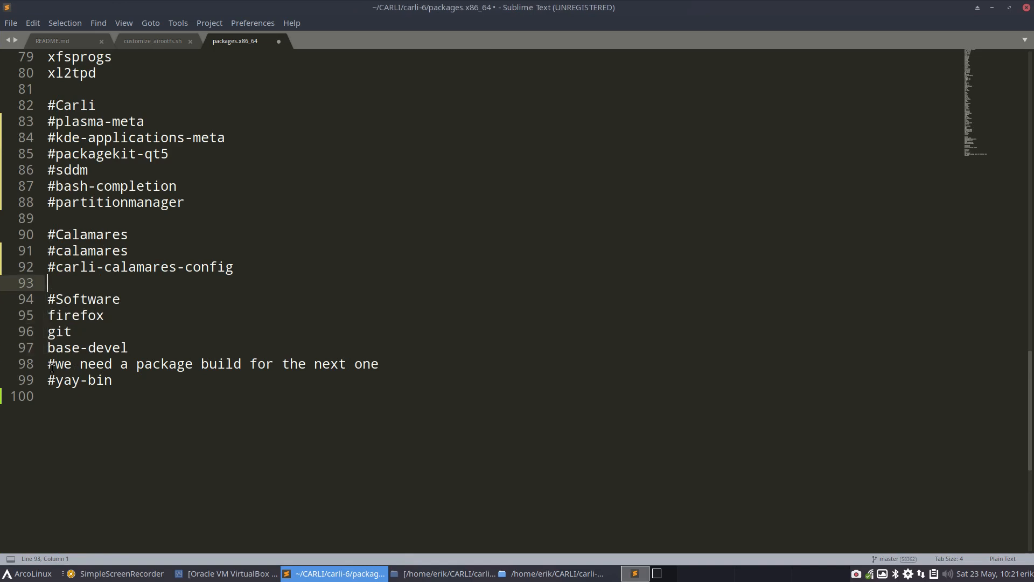
key(Up)
key(Delete)
Step: Uncomment partitionmanager, bash-completion and sddm in the Carli section of packages.x86_64
key(Up)
key(Delete)
key(Up)
key(Up)
key(Up)
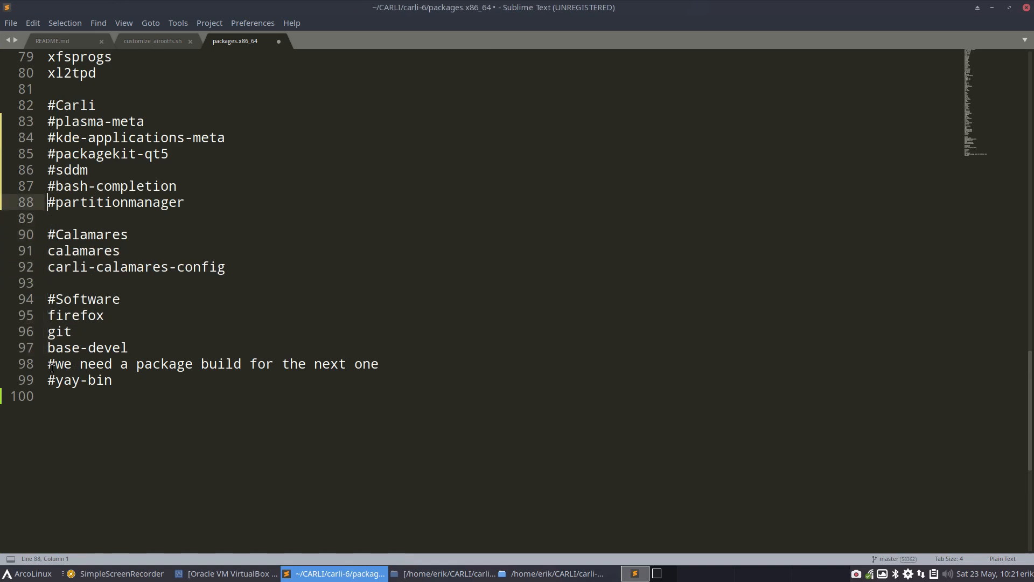
key(Delete)
key(Up)
key(Delete)
Step: Uncomment packagekit-qt5, kde-applications-meta and plasma-meta in the Carli section of packages.x86_64
key(Up)
key(Delete)
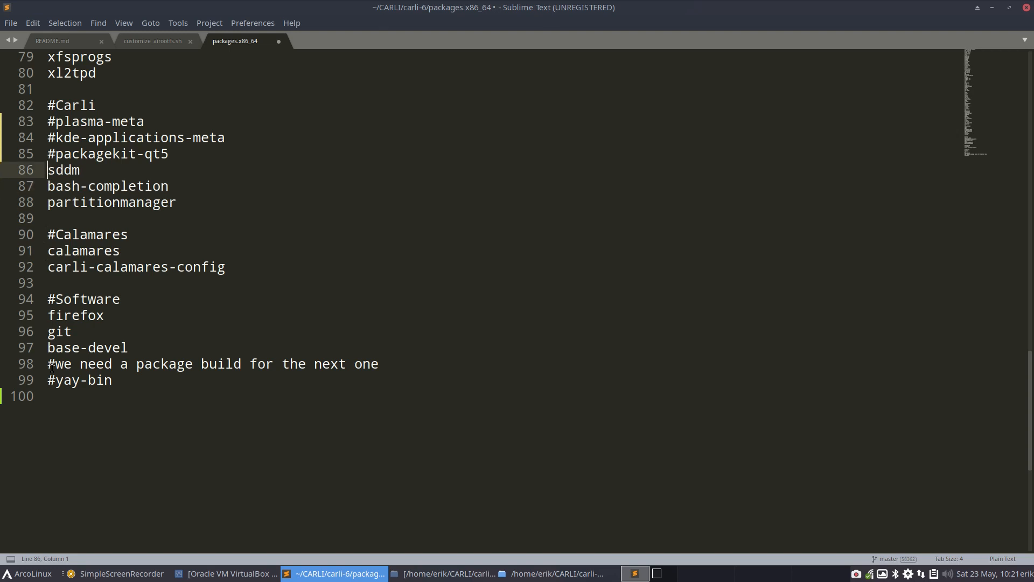
key(Up)
key(Delete)
key(Up)
key(Delete)
key(Up)
key(Delete)
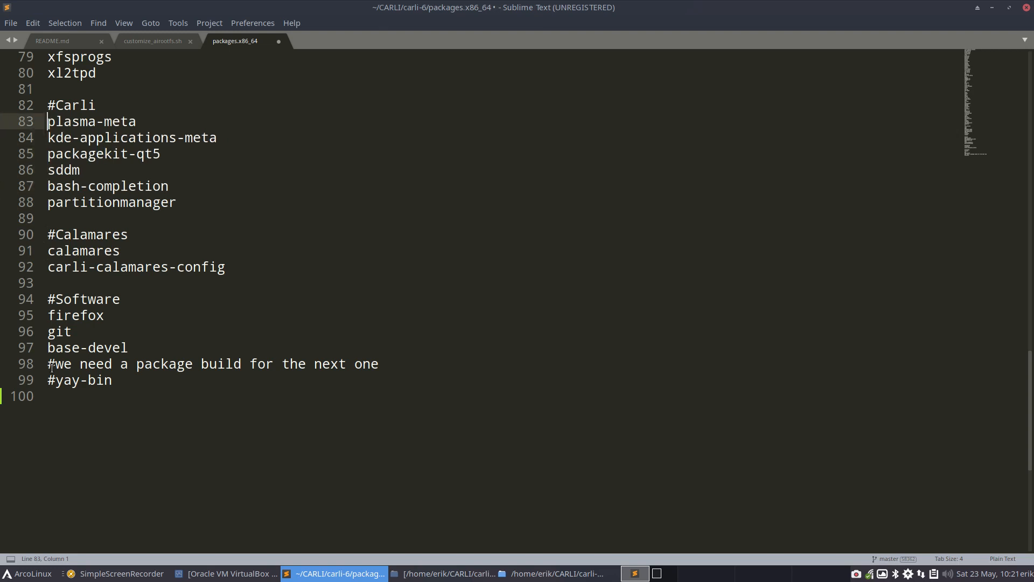
key(Up)
key(Up)
key(Up)
key(Up)
key(Up)
key(Up)
key(Down)
key(Down)
key(Down)
key(Down)
key(Down)
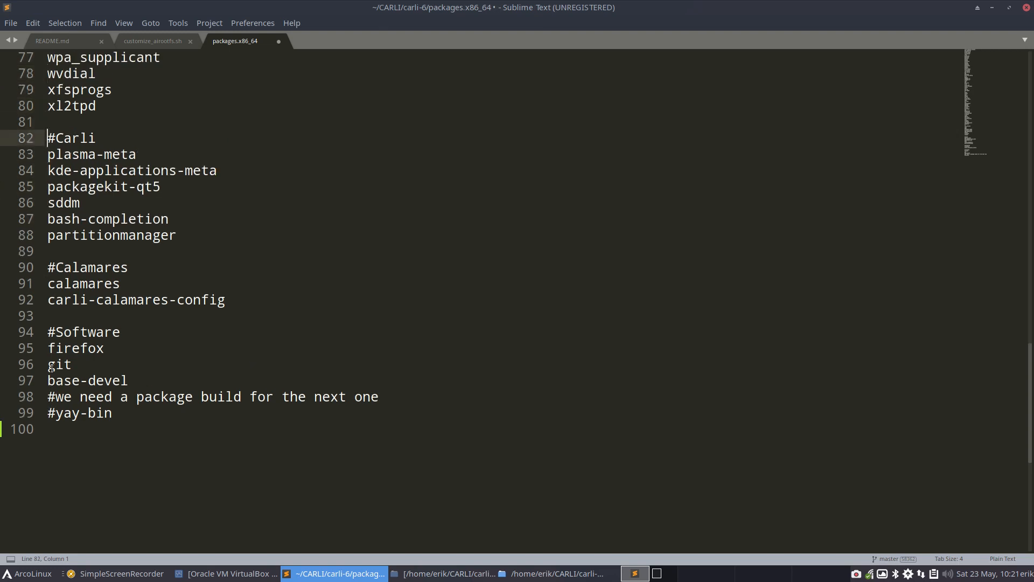
key(Down)
key(Down)
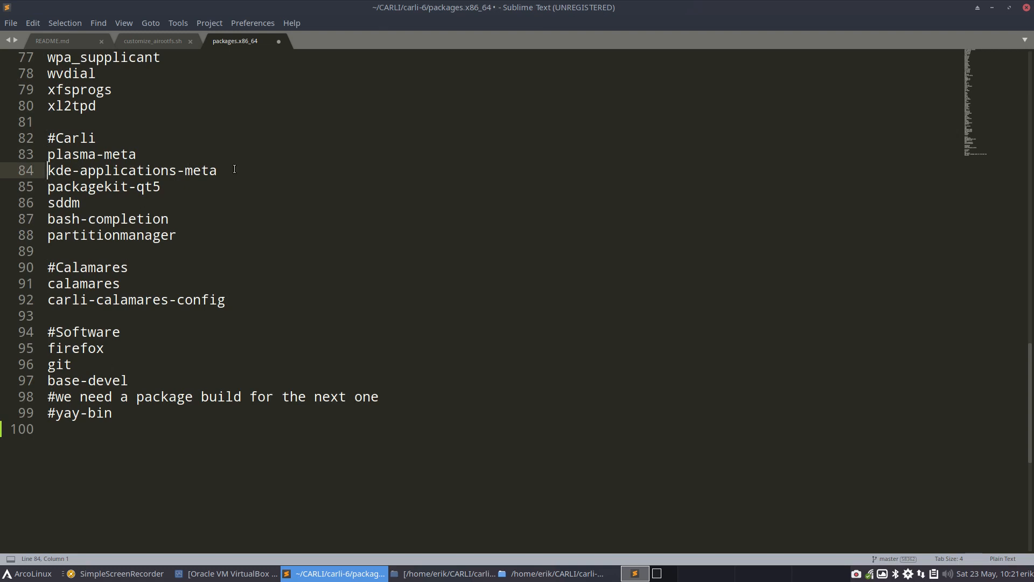
Step: Comment out plasma-meta and kde-applications-meta in the Carli section with a leading #
click(55, 153)
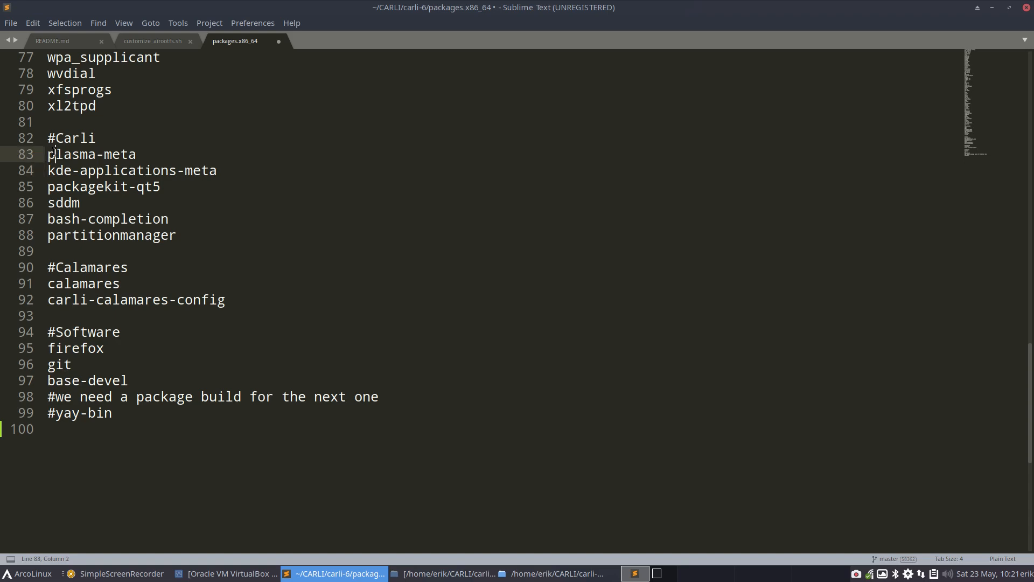
text(#)
key(Down)
key(Home)
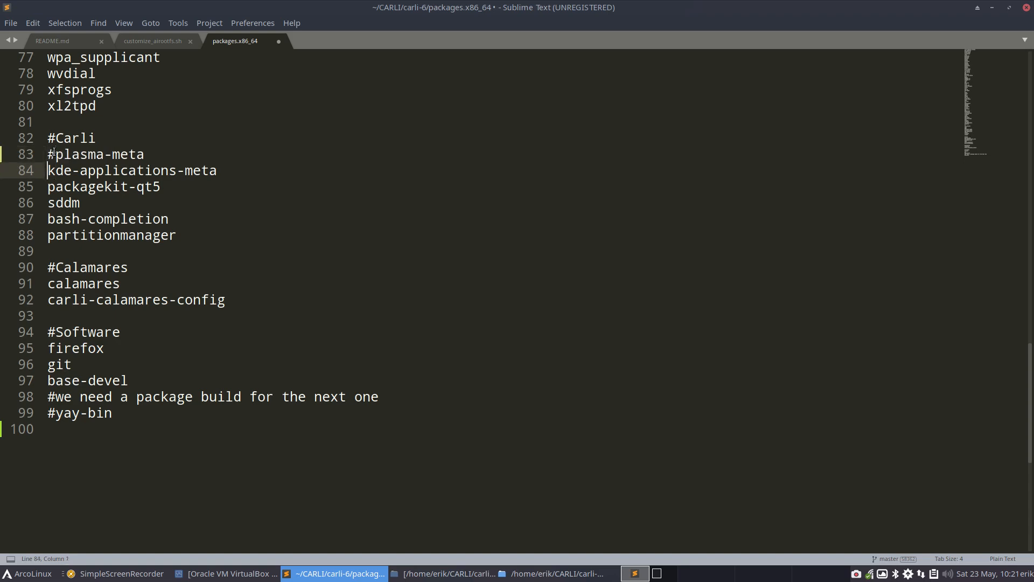
text(#)
key(Down)
key(Home)
key(Menu)
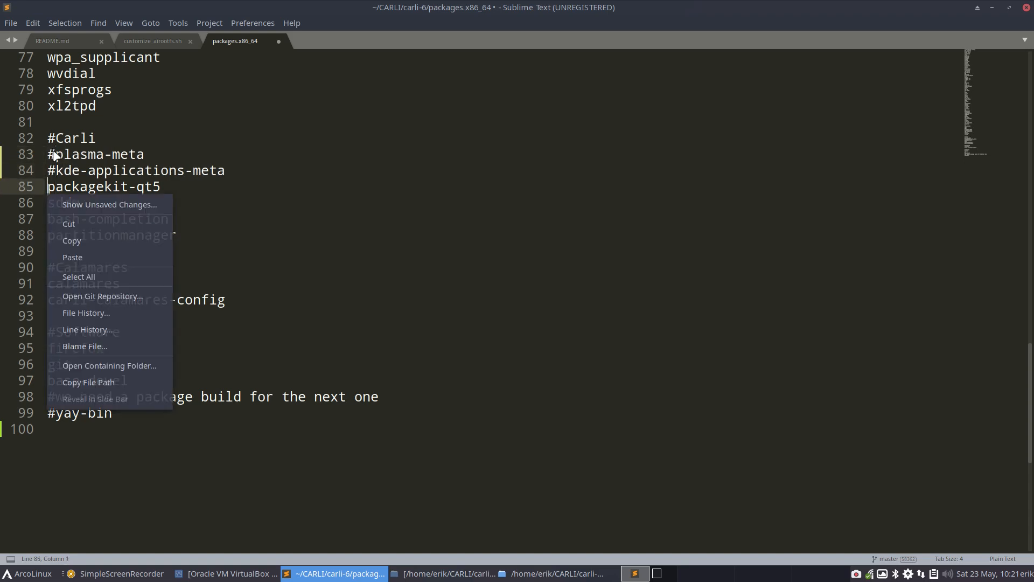
key(Escape)
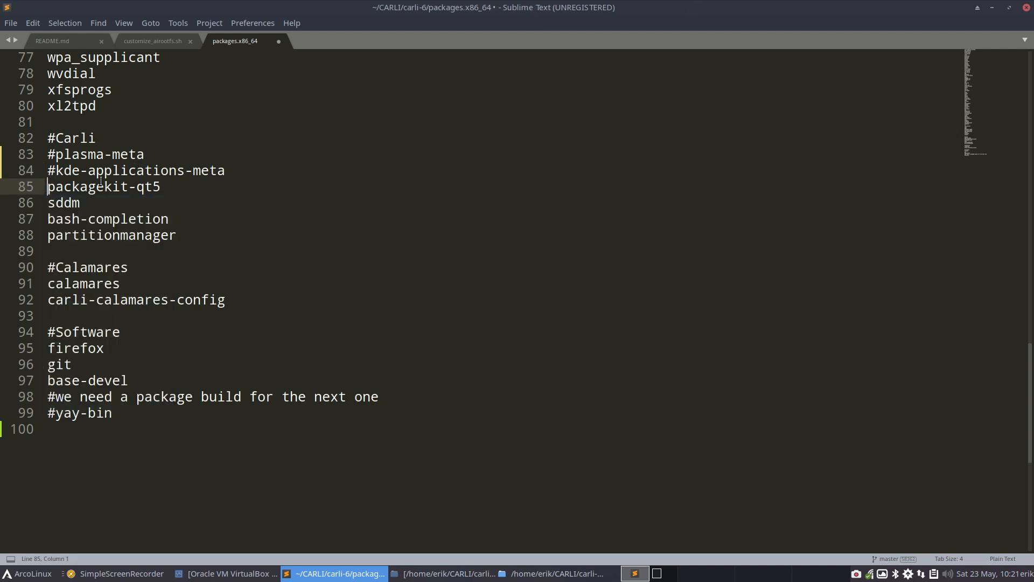
Step: Remove the # again from kde-applications-meta and plasma-meta in the Carli section
double_click(57, 207)
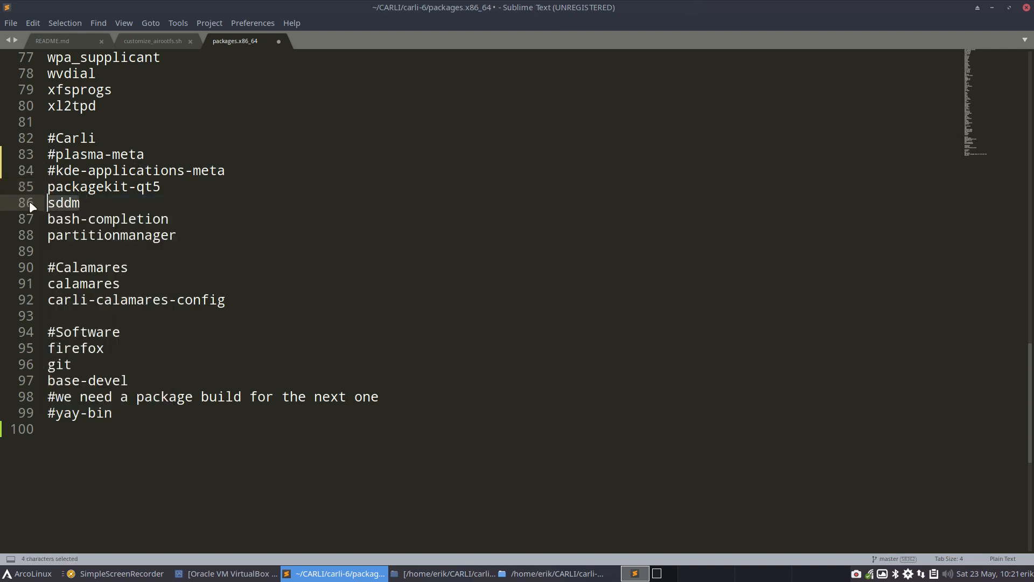
click(57, 170)
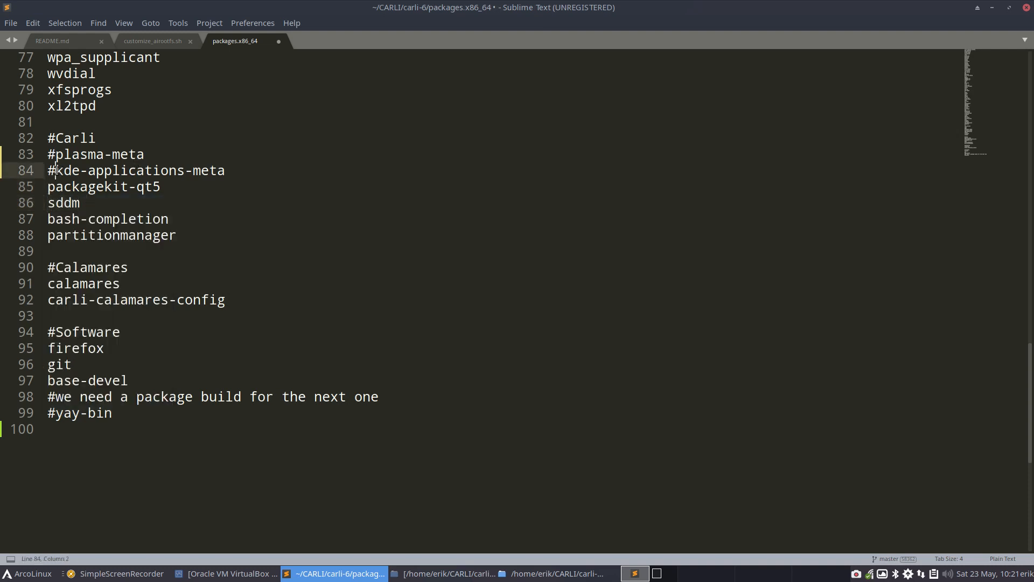
key(BackSpace)
key(Up)
key(Delete)
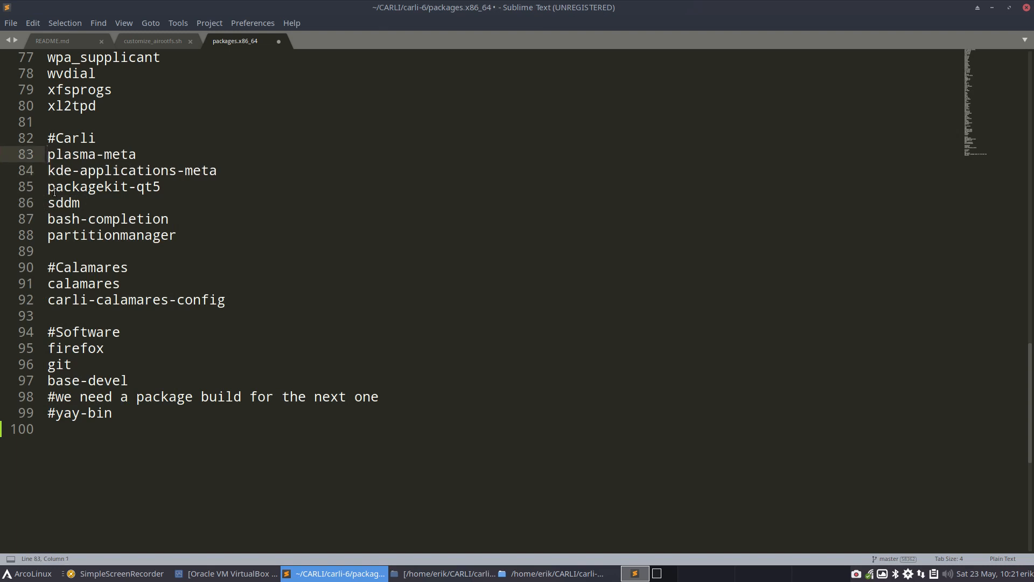
Step: Add the packages xfce4 and xfce4-goodies on separate lines at the end of packages.x86_64
click(151, 430)
key(Return)
text(xf)
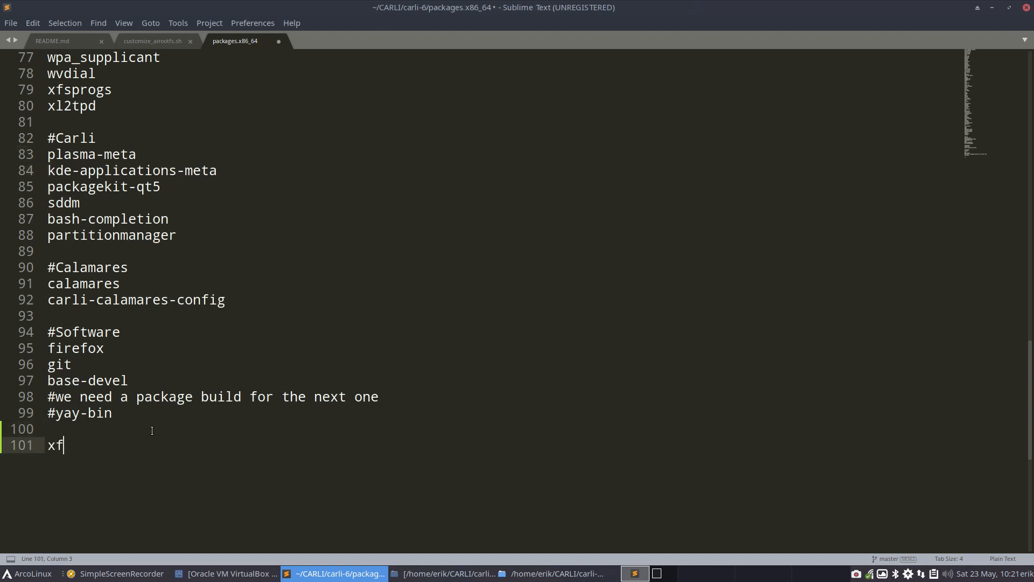
text(ce4)
key(Return)
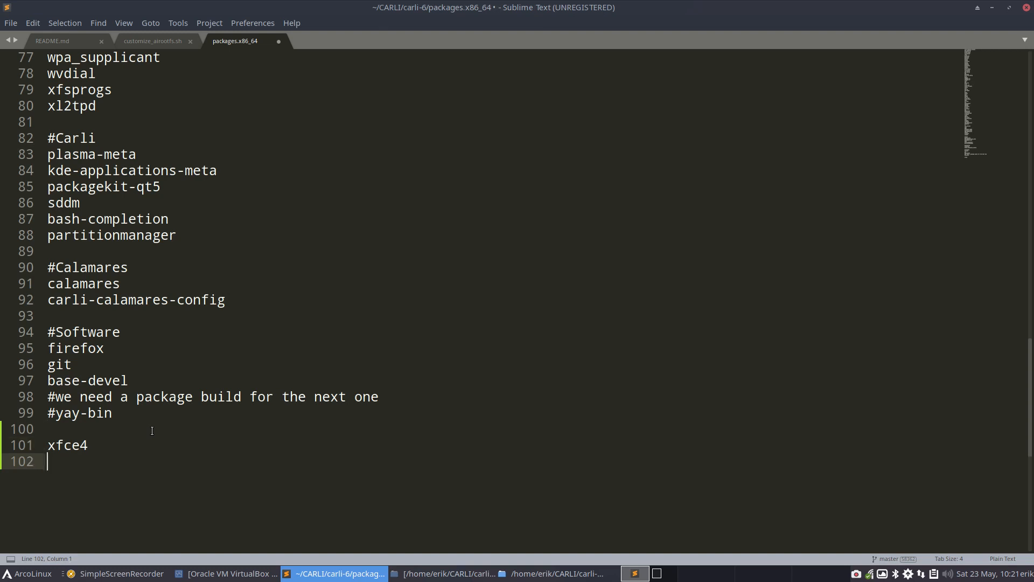
text(xfce4-goodies)
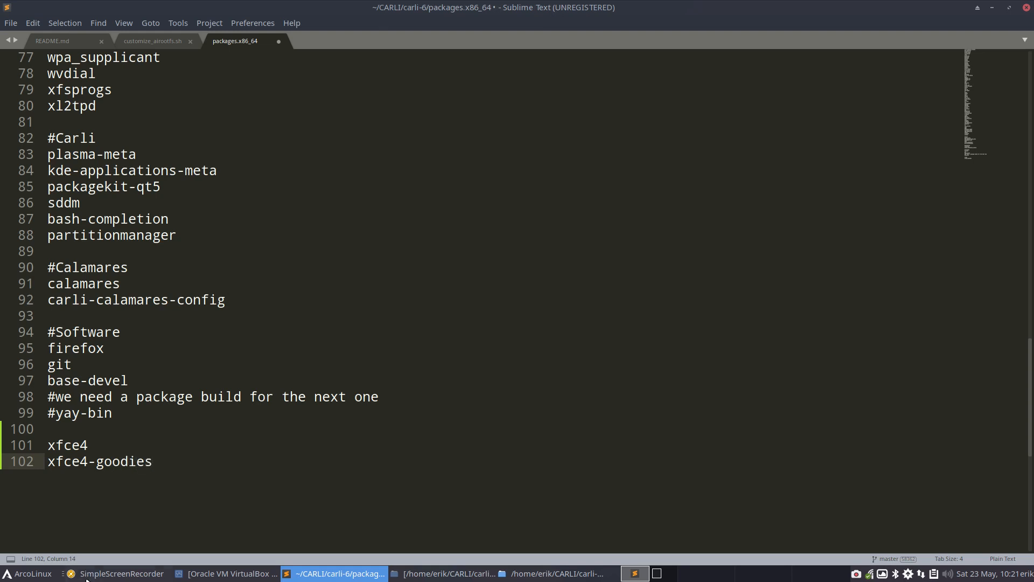
Step: Switch to the file manager and view the home folder and its Downloads folder
click(456, 576)
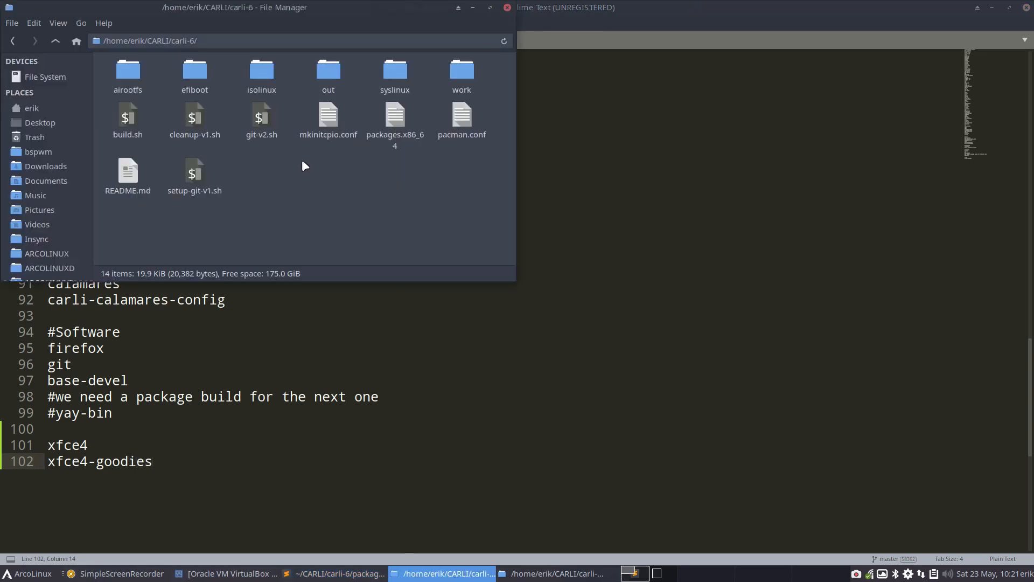
click(38, 109)
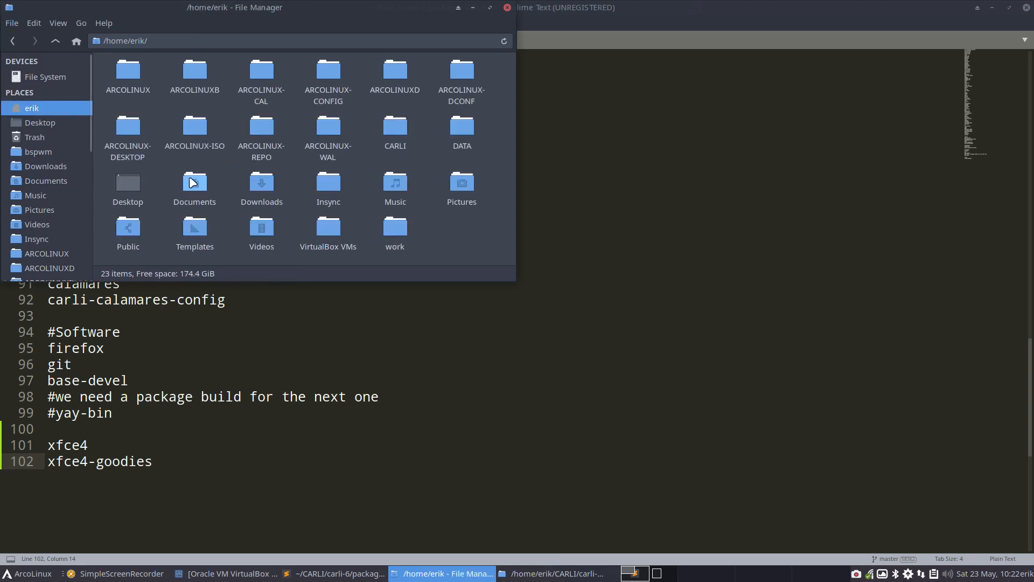
click(62, 165)
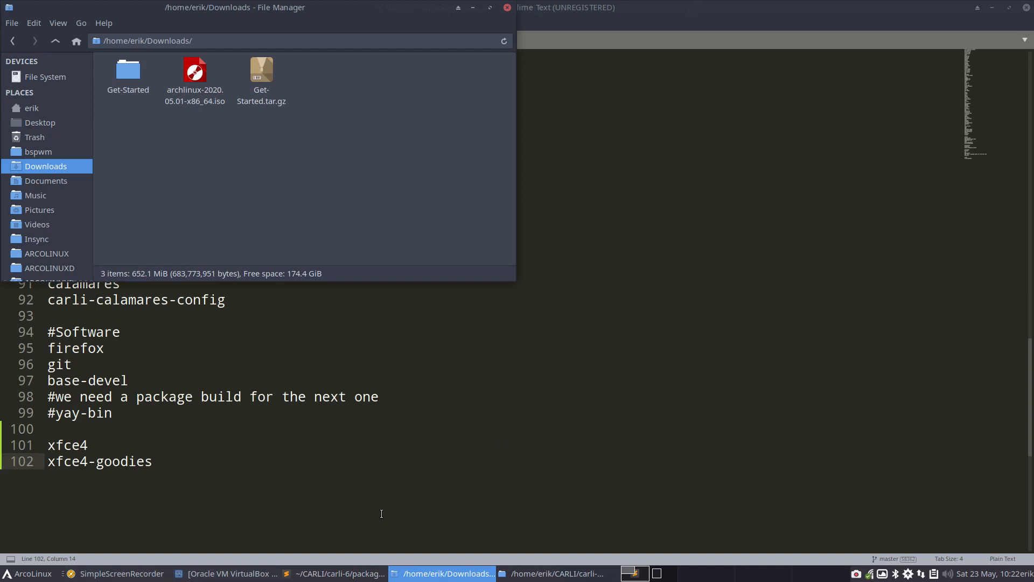
Step: Open Chromium, search Google for "arch wiki xfce", and read the Installation section of the ArchWiki Xfce page
key(ctrl+alt+g)
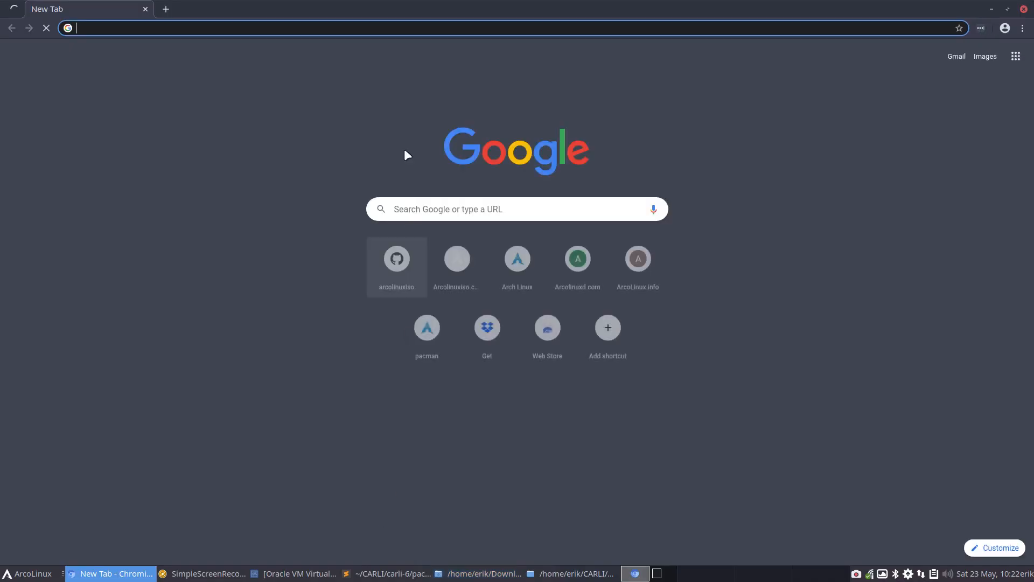
text(arch wiki xfce)
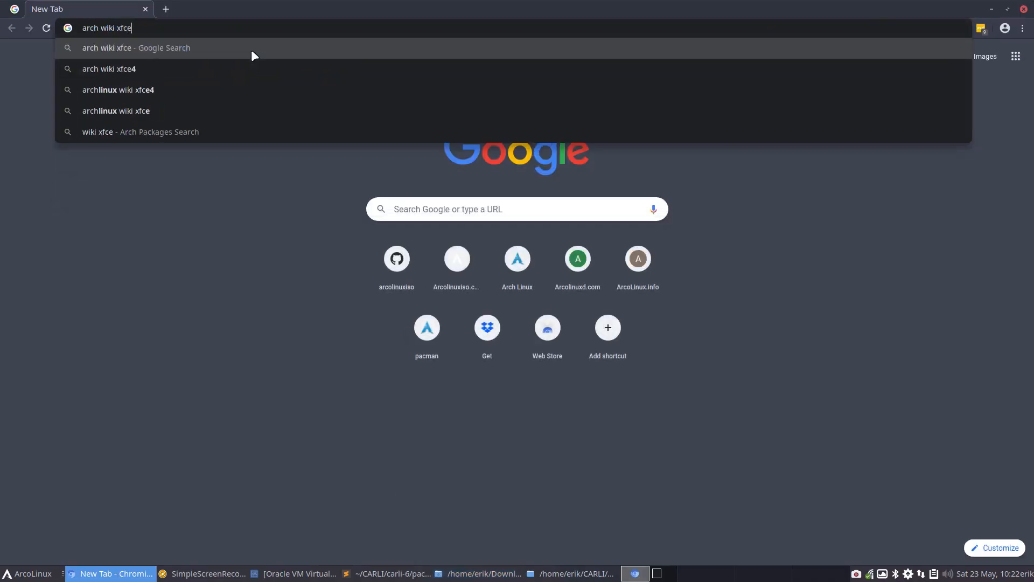
key(Return)
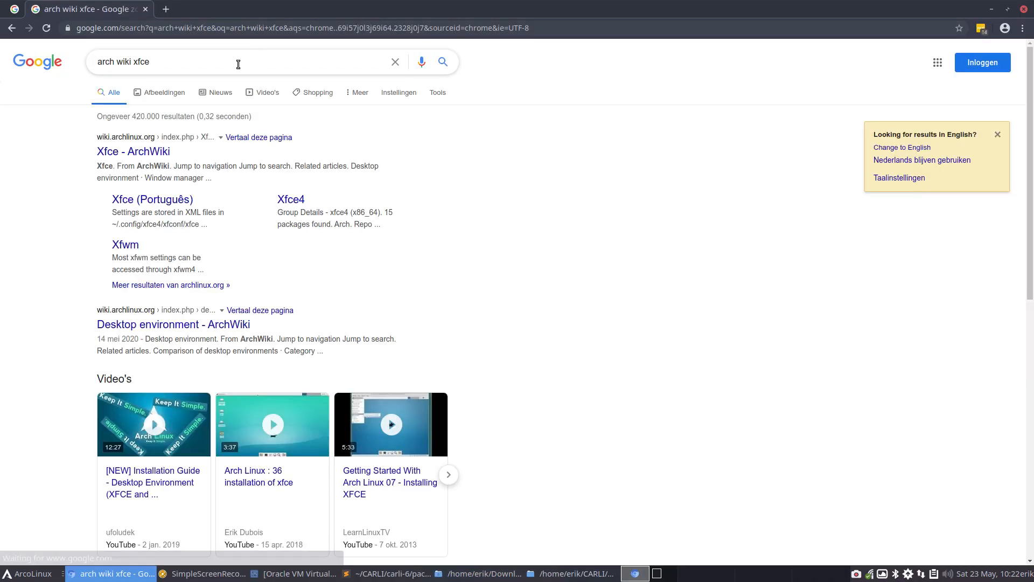
click(126, 153)
scroll(335, 238, down, 12)
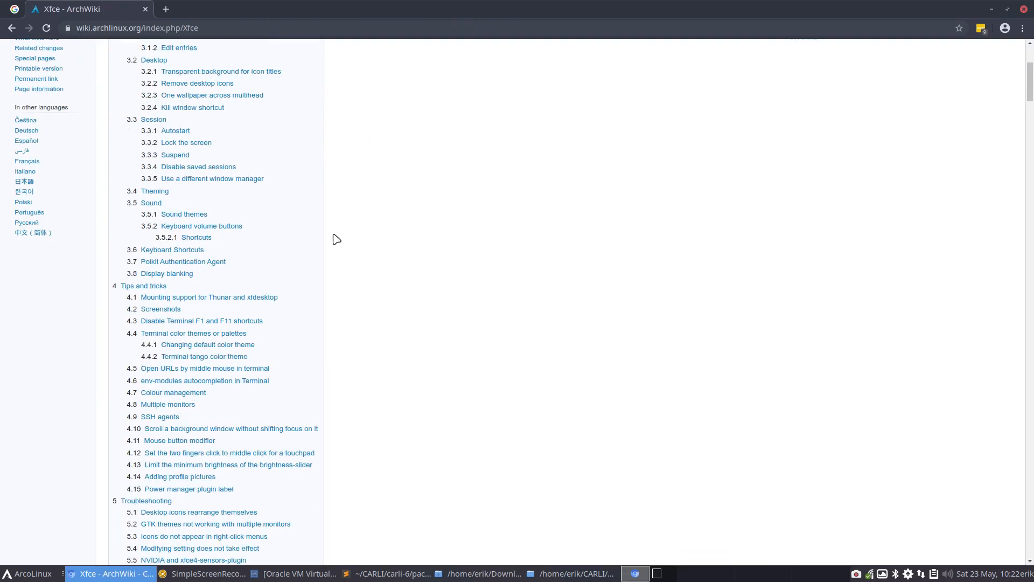
scroll(296, 307, down, 2)
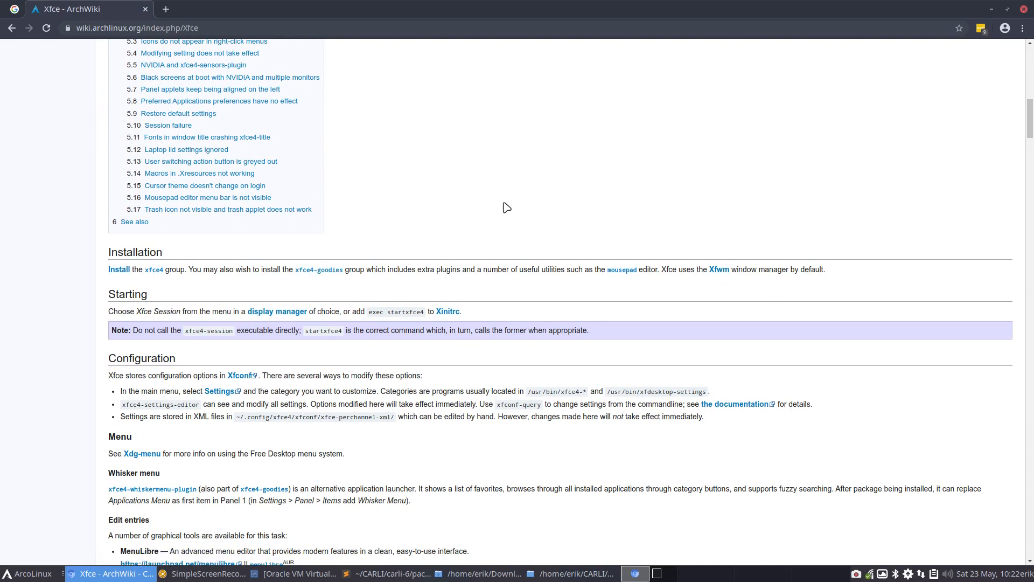
scroll(501, 200, up, 8)
scroll(501, 201, up, 8)
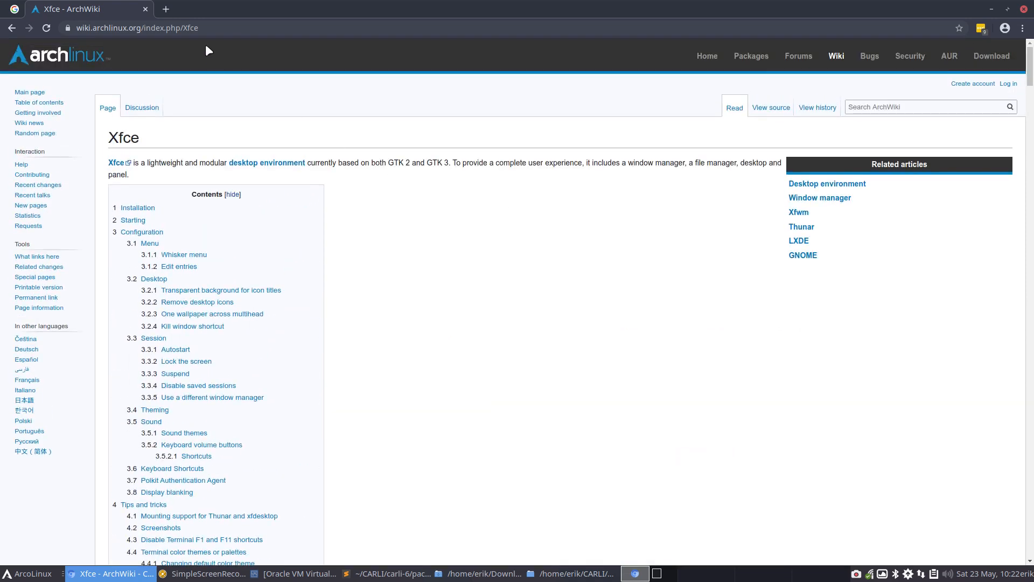
Step: Open arcolinux.info in a new tab and download the ArcoLinux cheatsheet from its documents page
click(168, 9)
text(arc)
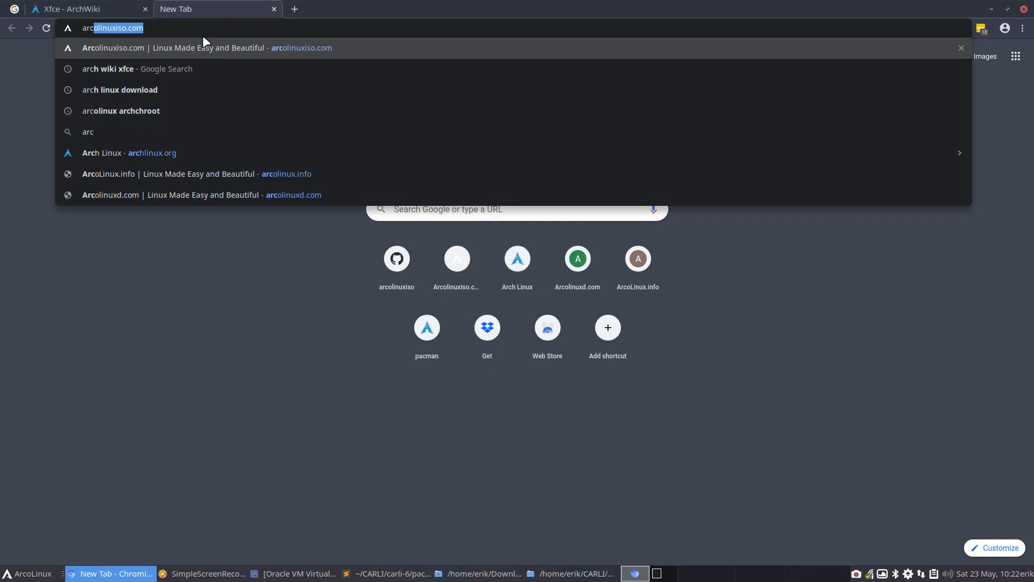
text(olinux.info)
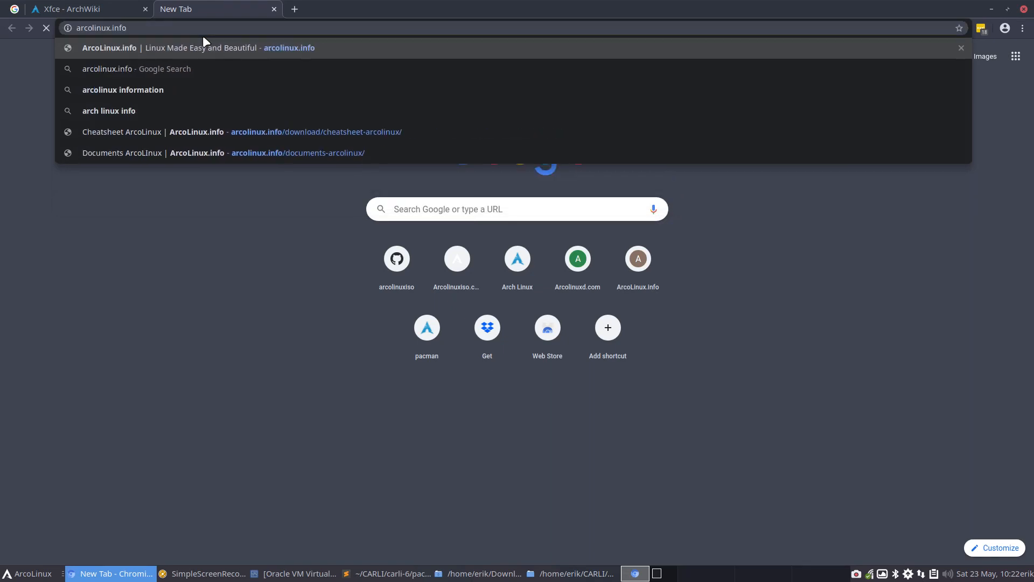
key(Return)
mouse_move(268, 87)
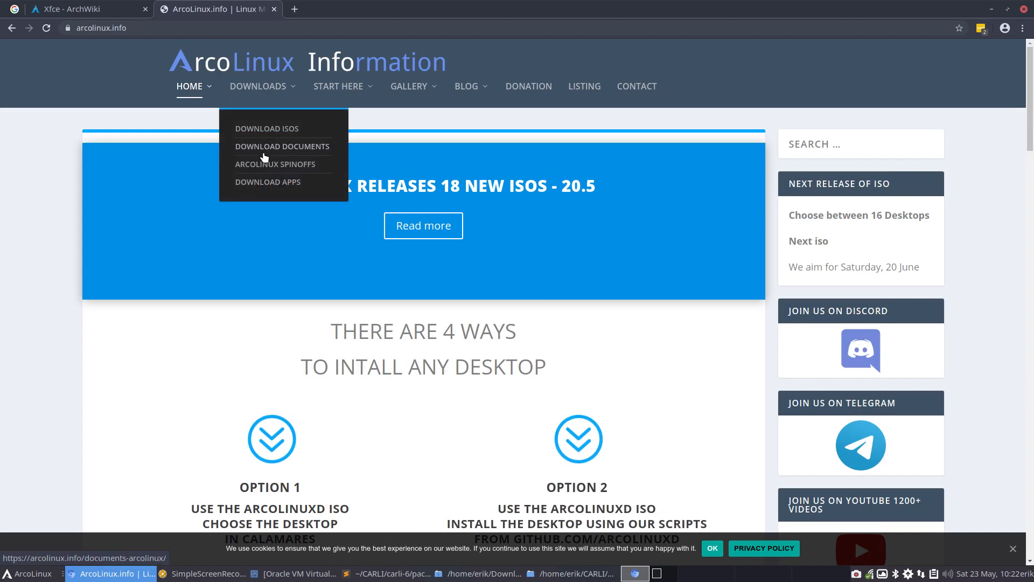
click(287, 150)
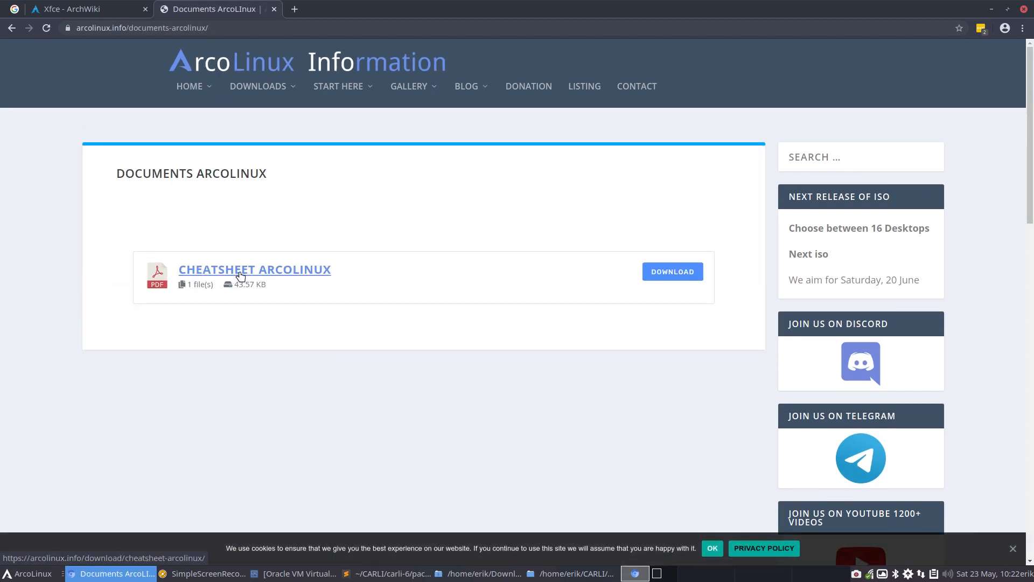
click(237, 272)
click(279, 239)
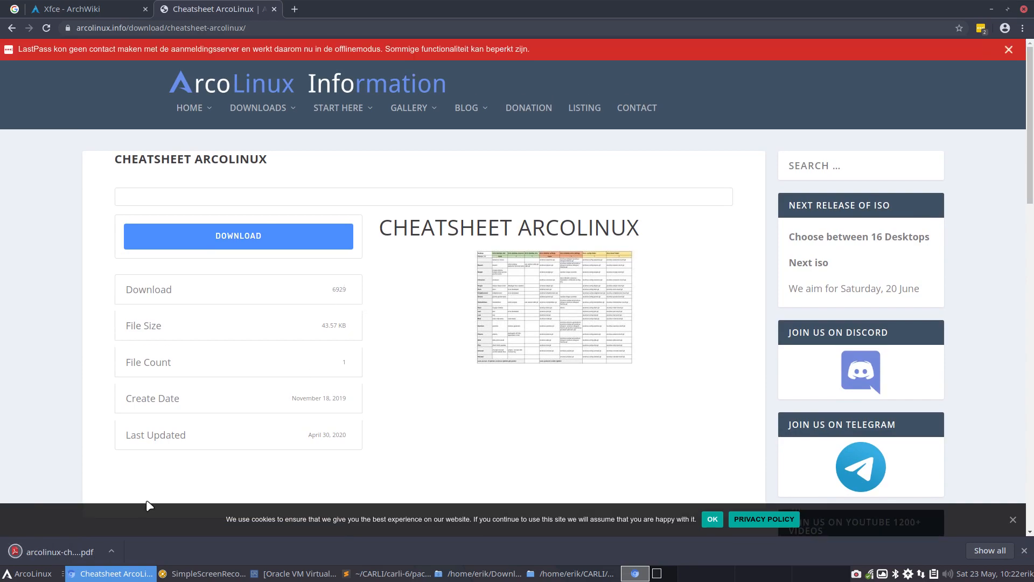
Step: Open the downloaded cheatsheet PDF, review its packages per desktop, and close the browser and the Downloads window
click(89, 552)
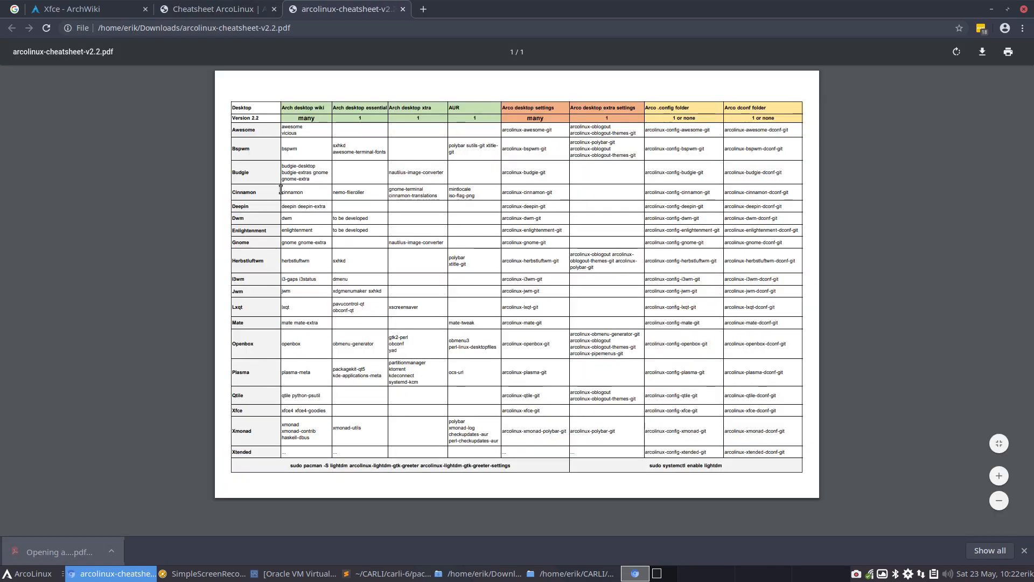
ctrl+scroll(281, 188, up, 3)
ctrl+scroll(280, 188, down, 2)
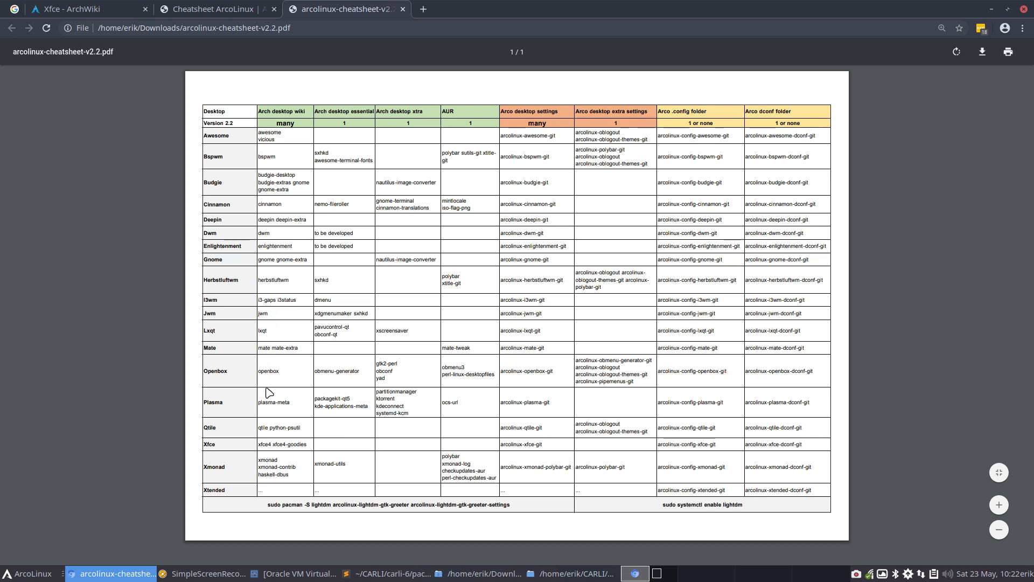
click(1023, 9)
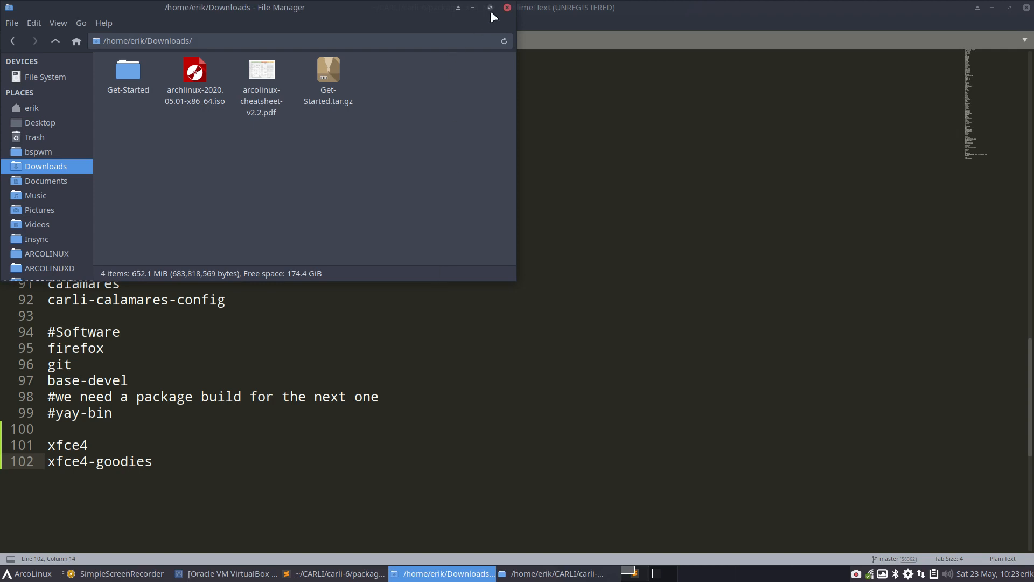
click(504, 7)
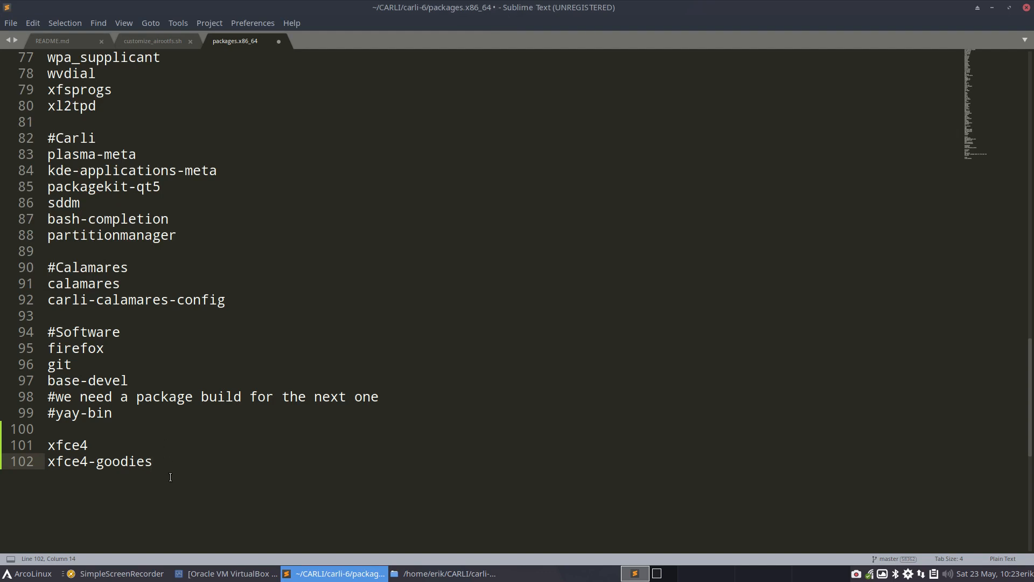
Step: Delete the xfce4 and xfce4-goodies lines from the end of packages.x86_64 and save the file
drag(172, 479, 52, 445)
key(BackSpace)
key(BackSpace)
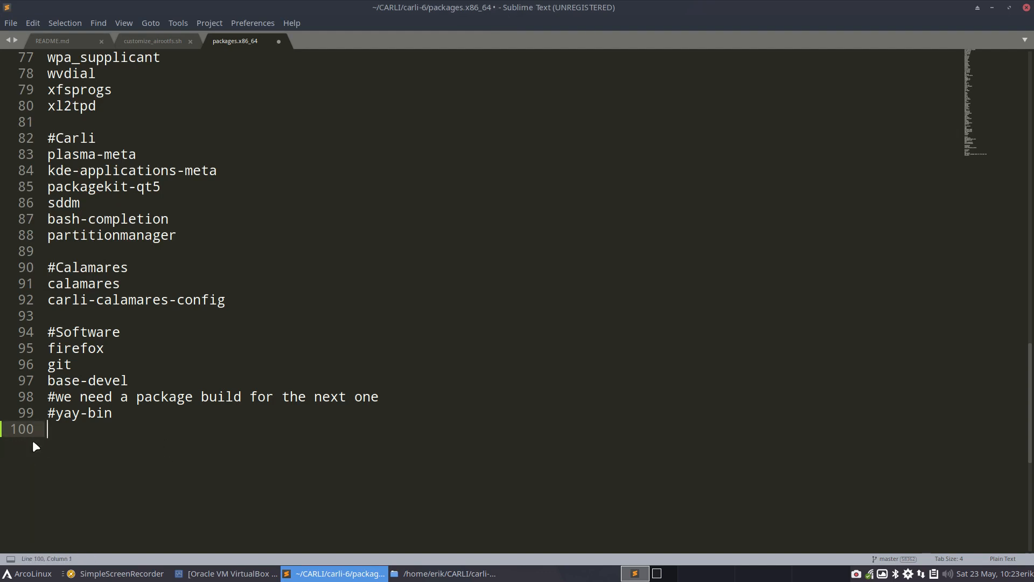
key(ctrl+s)
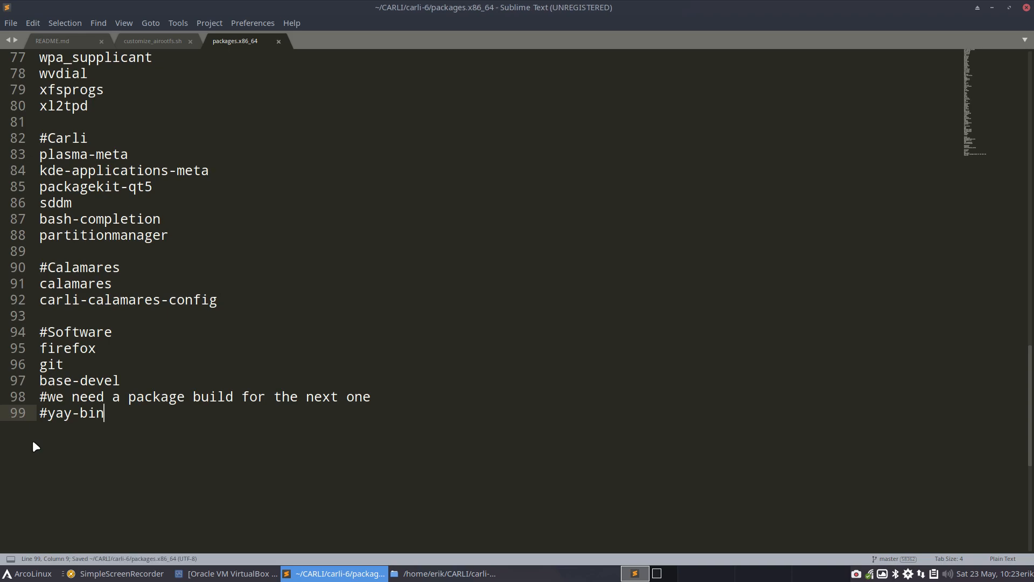
Step: Review the Carli, Calamares and Software sections of packages.x86_64 down to the commented yay-bin line, and minimize the editor
scroll(144, 303, up, 4)
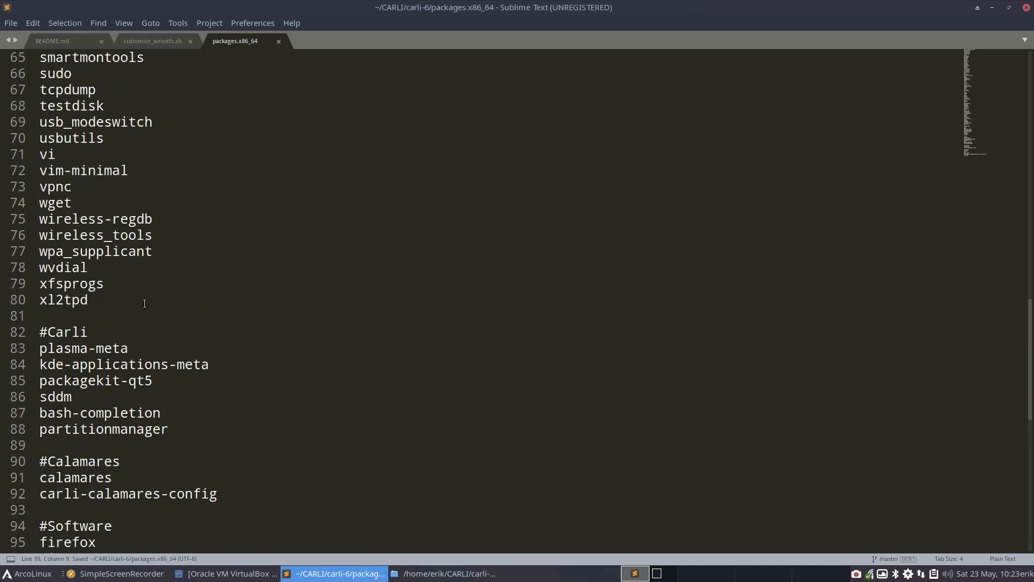
scroll(145, 304, down, 6)
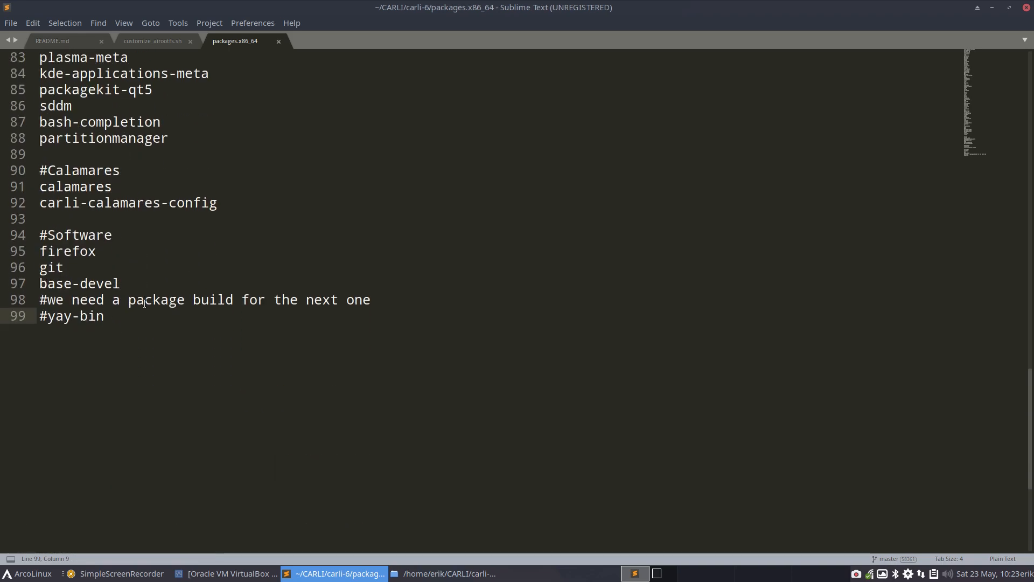
click(55, 316)
click(992, 8)
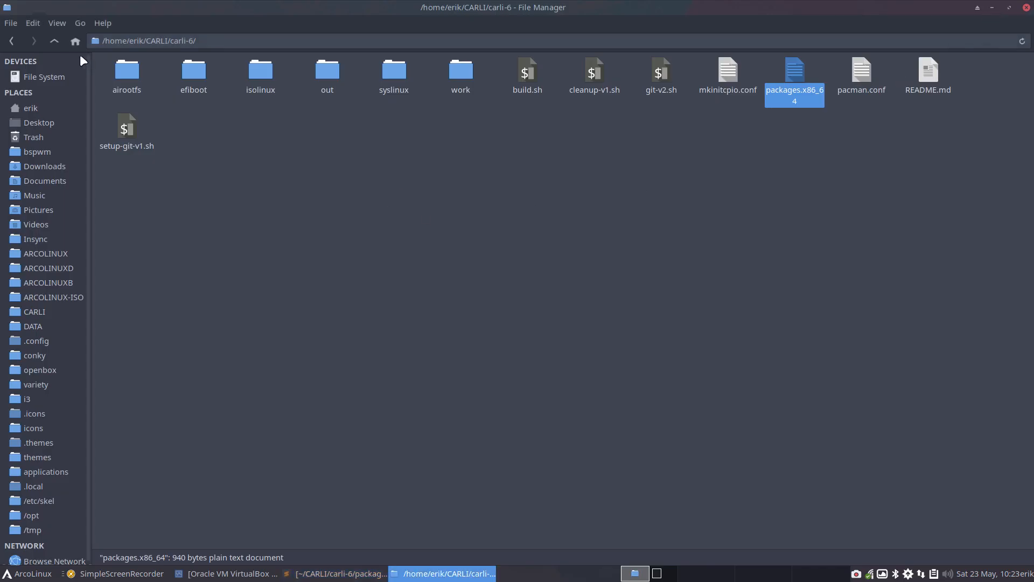
Step: Look through the carli-pkgbuild folder inside CARLI in the file manager, and return to the carli-6 folder
click(54, 41)
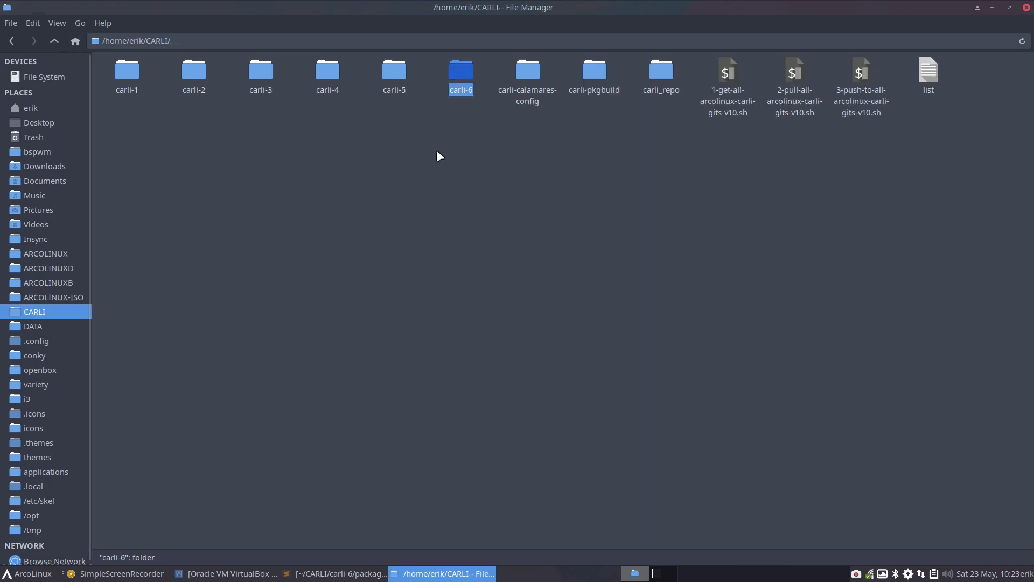
double_click(595, 72)
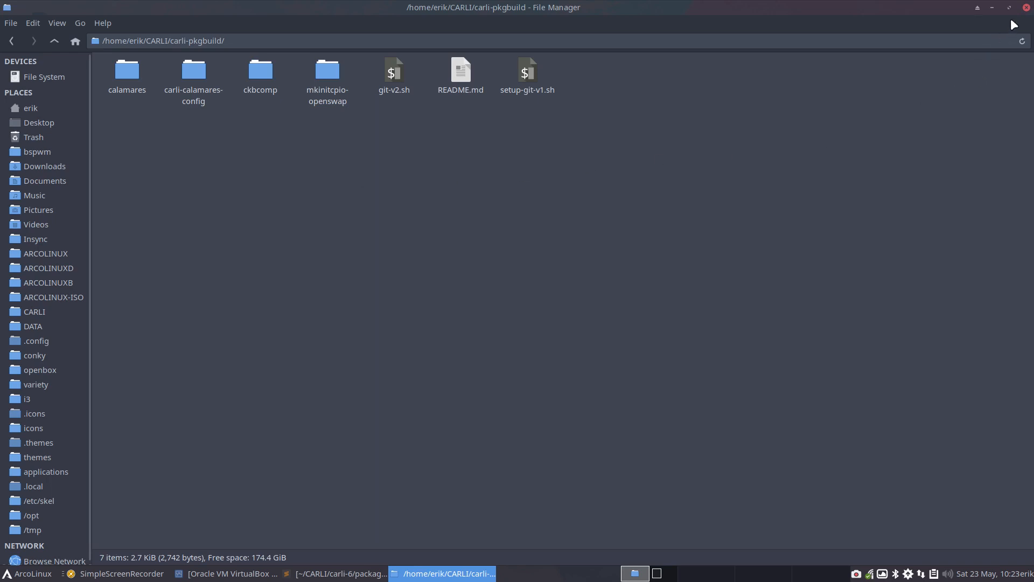
click(54, 40)
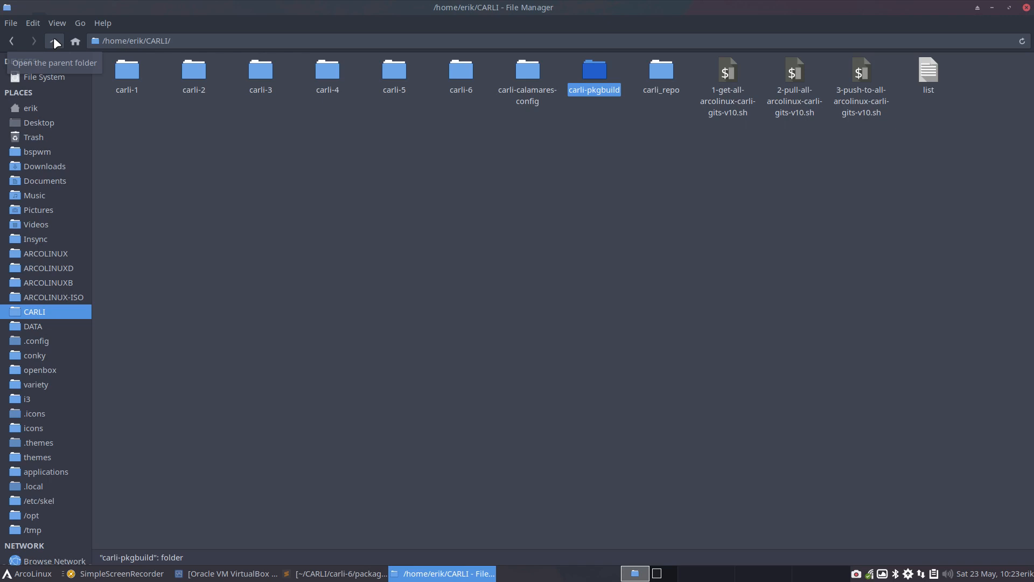
click(664, 188)
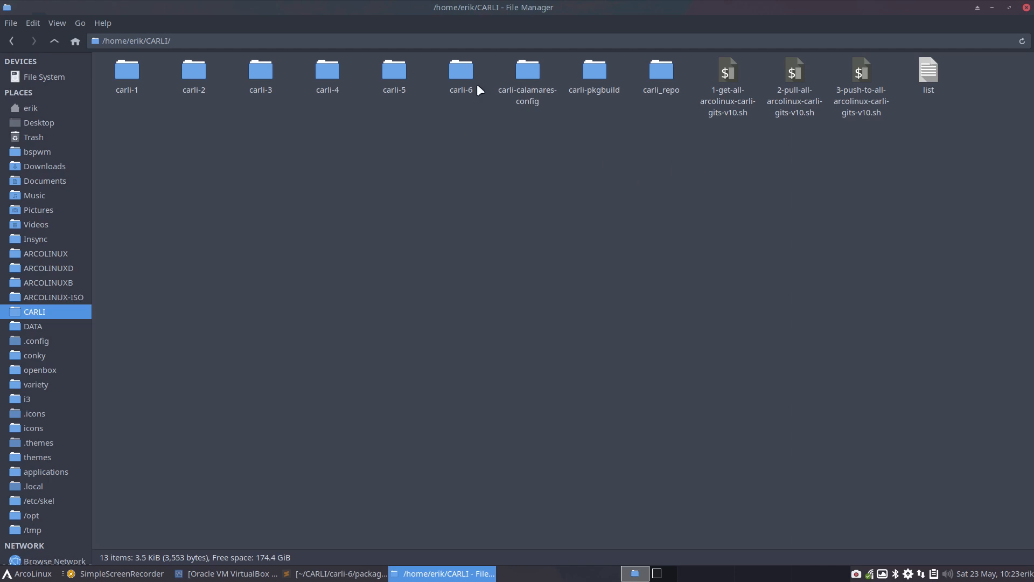
double_click(464, 68)
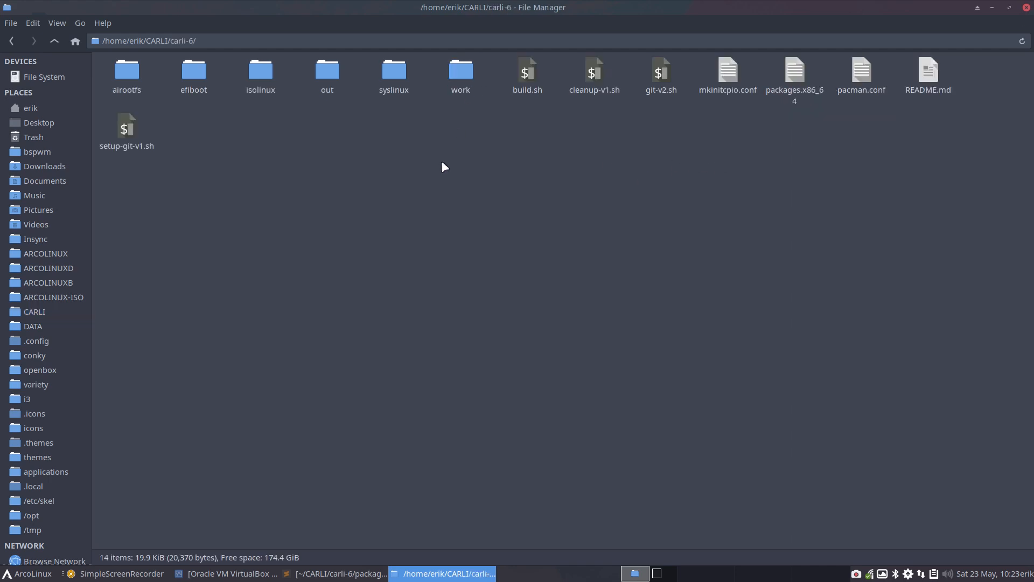